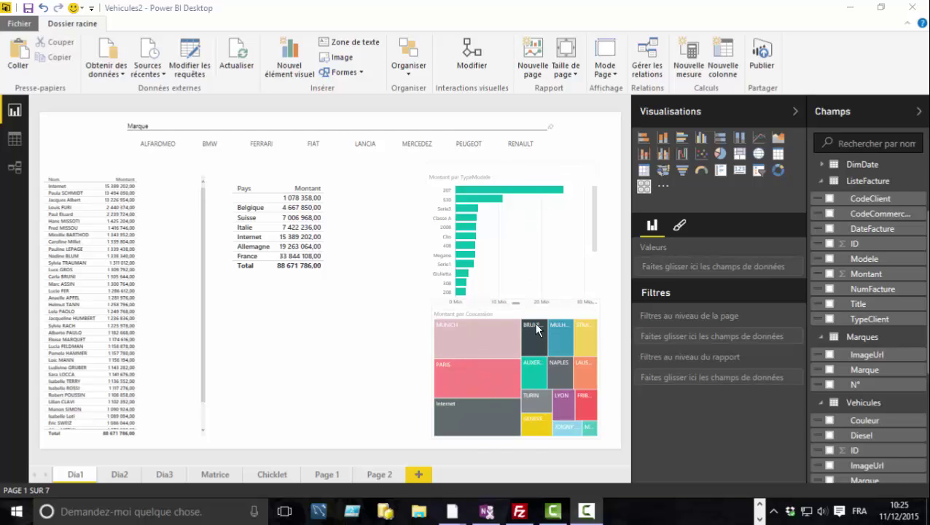
Look through the report pages Dia1, Dia2 and Dia3 to compare the text version with the image versions.
{"action": "mouse_move", "coordinate": [565, 349]}
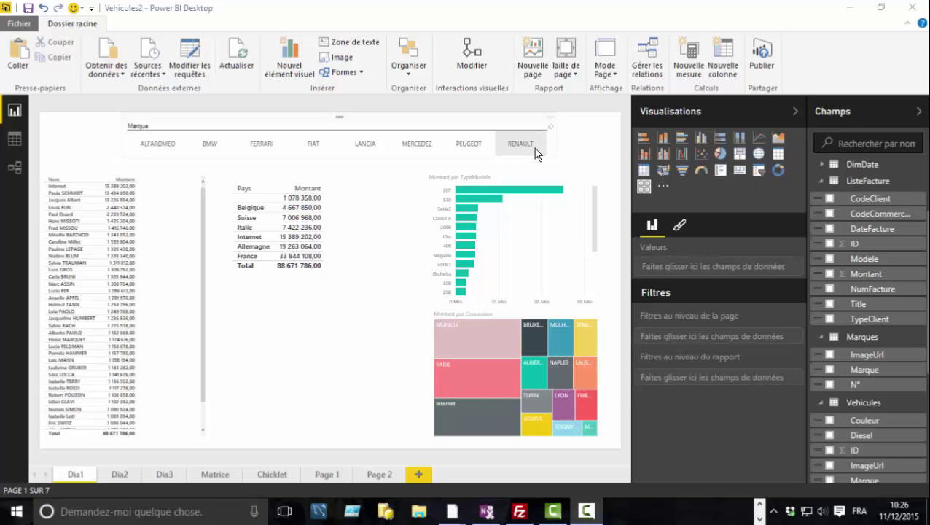
{"action": "left_click", "coordinate": [118, 475]}
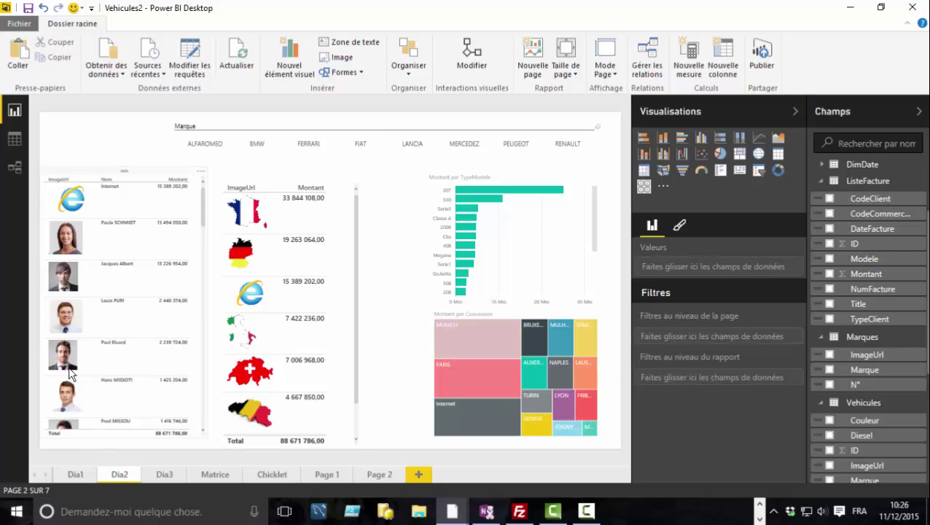
{"action": "left_click", "coordinate": [163, 475]}
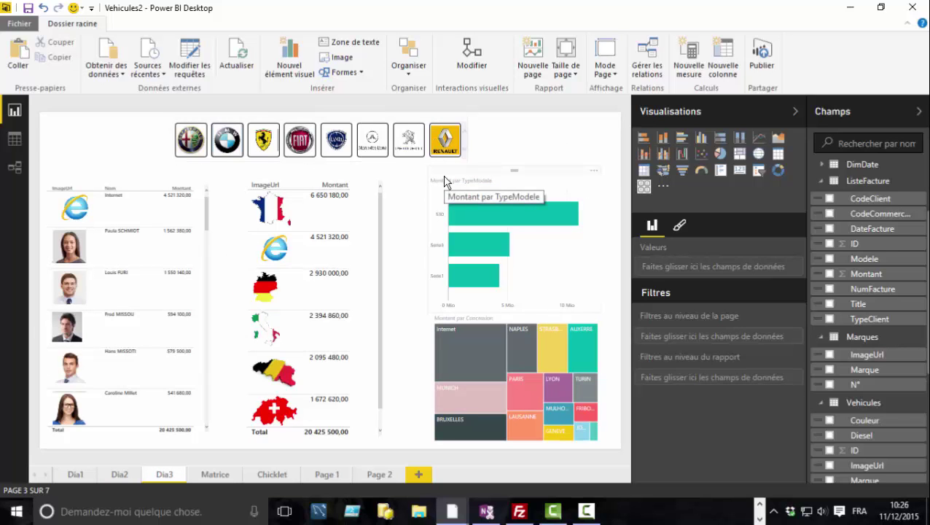
Filter the Dia3 report page by the Alfa Romeo, Ferrari and Fiat logos one after another.
{"action": "left_click", "coordinate": [191, 144]}
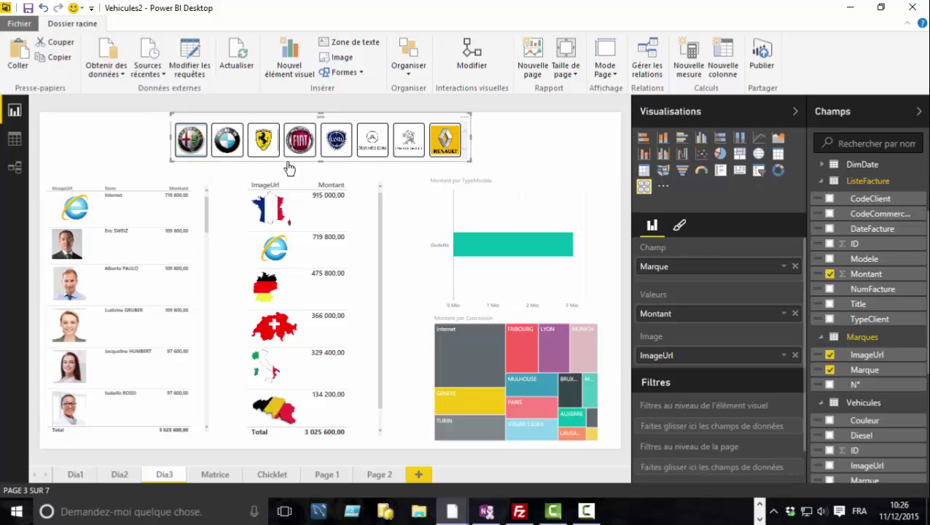
{"action": "left_click", "coordinate": [265, 149]}
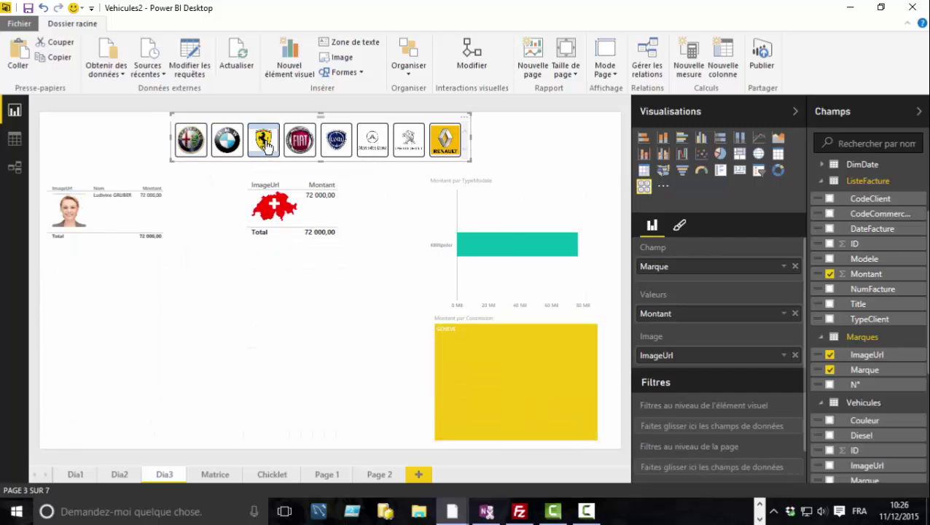
{"action": "left_click", "coordinate": [300, 143]}
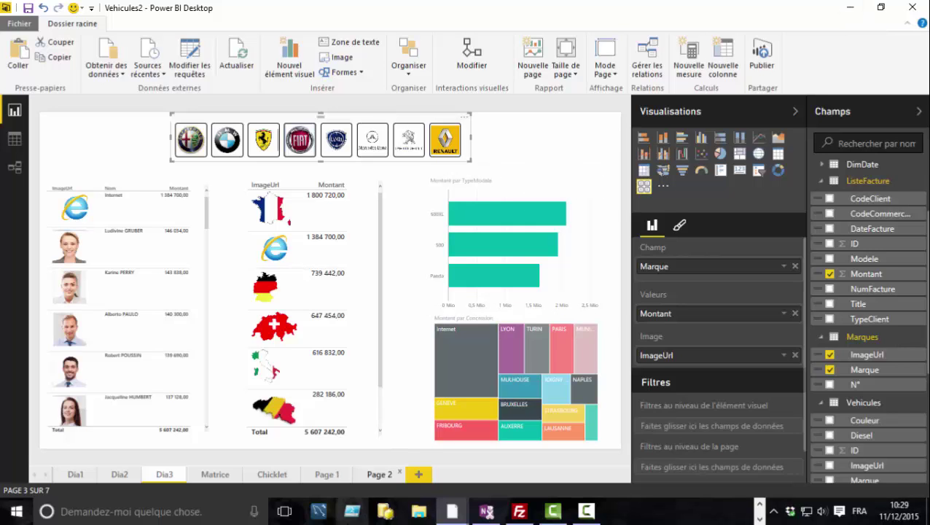
View the year slicer on Page 1, then switch to Excel and open the 2009 image link in VisuelAnnee.xlsx.
{"action": "left_click", "coordinate": [332, 476]}
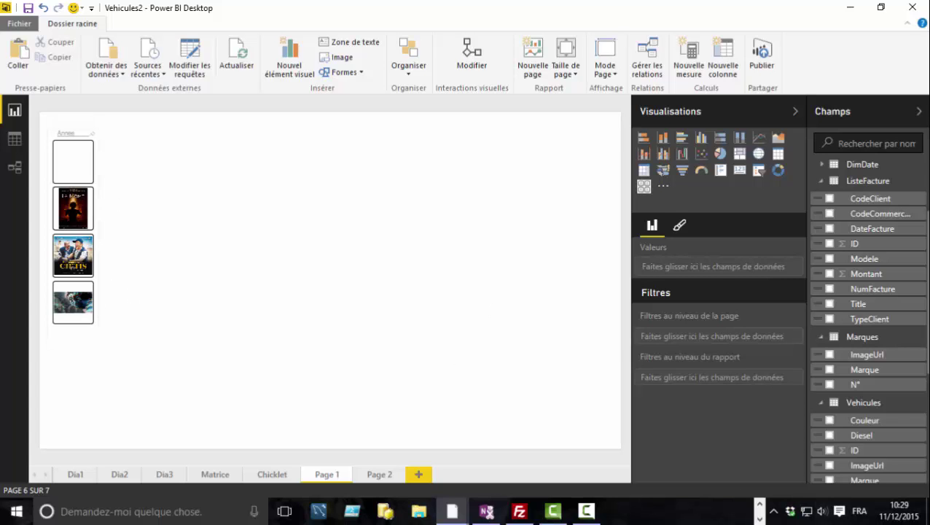
{"action": "left_click", "coordinate": [760, 504]}
{"action": "left_click", "coordinate": [474, 511]}
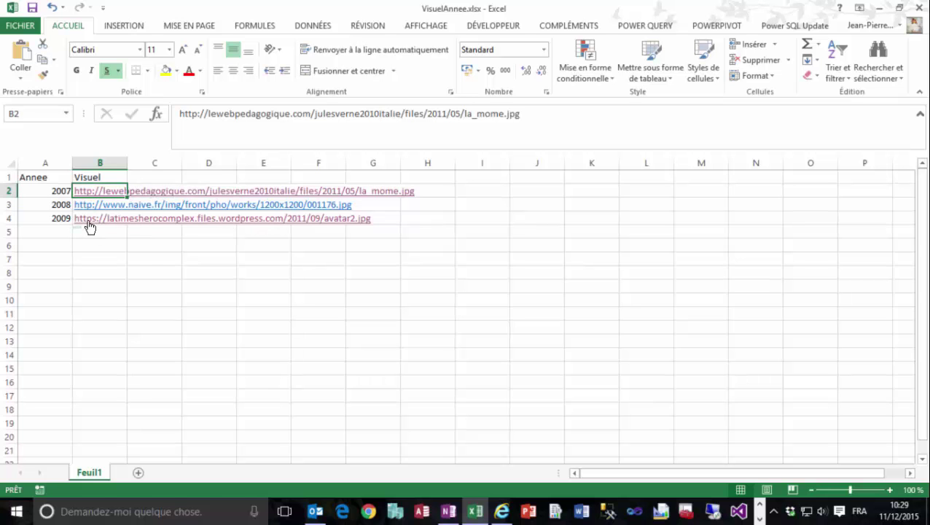
{"action": "left_click", "coordinate": [88, 223]}
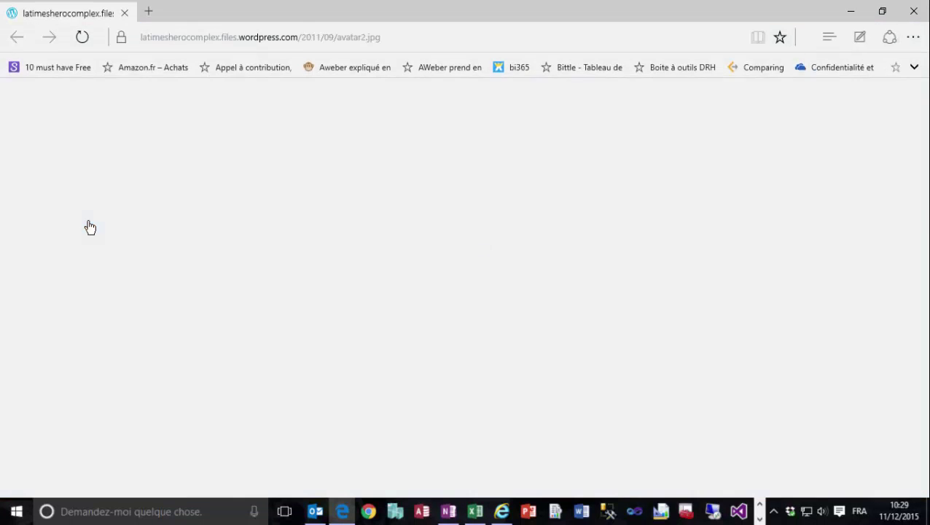
{"action": "key", "text": "alt+Tab"}
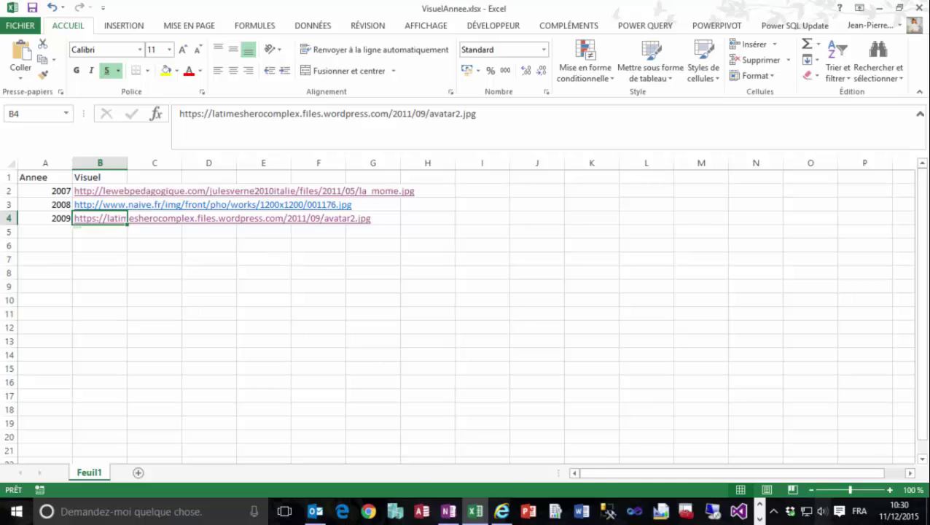
Switch back to Power BI Desktop and examine the ImageUrl column of the Commerciaux table in the data view.
{"action": "left_click", "coordinate": [759, 518]}
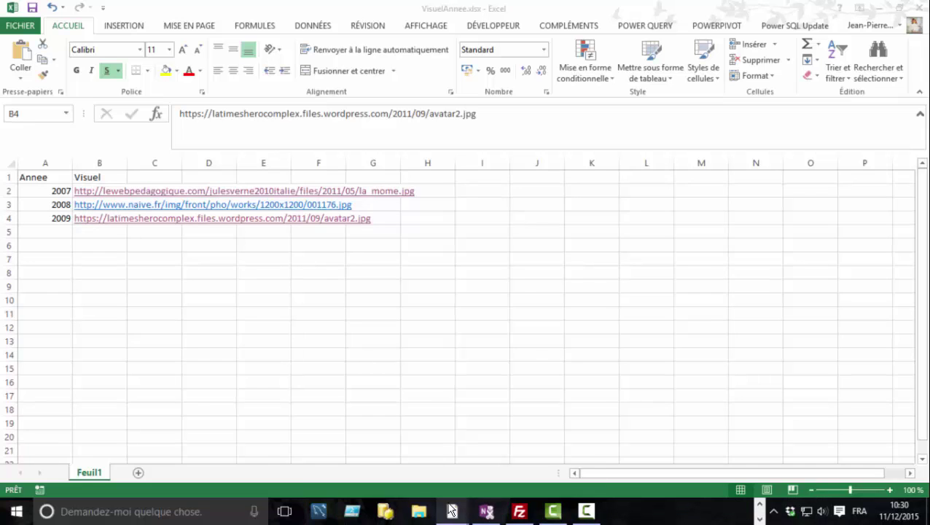
{"action": "left_click", "coordinate": [354, 453]}
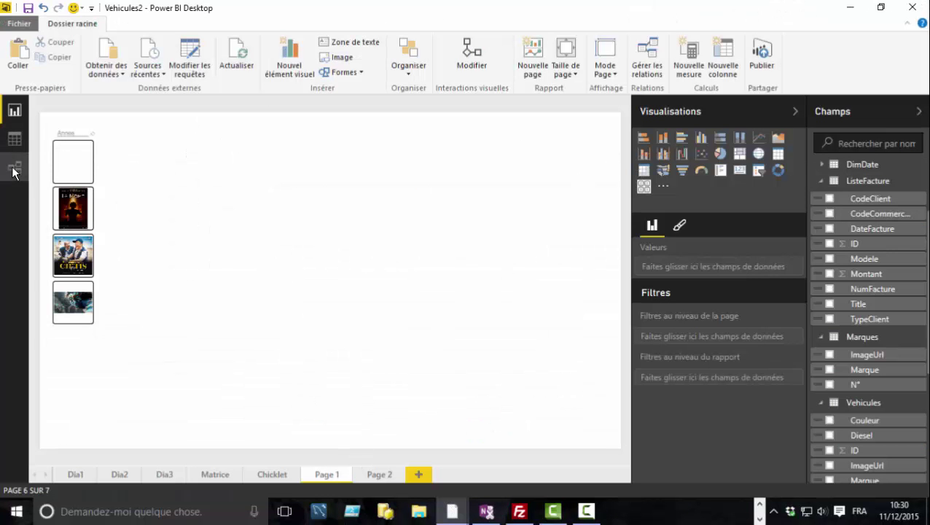
{"action": "left_click", "coordinate": [15, 140]}
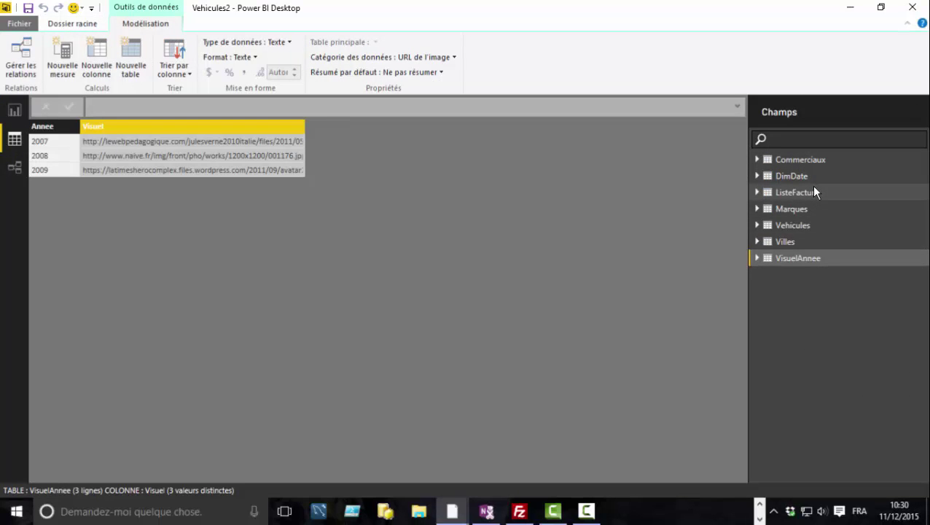
{"action": "left_click", "coordinate": [758, 159]}
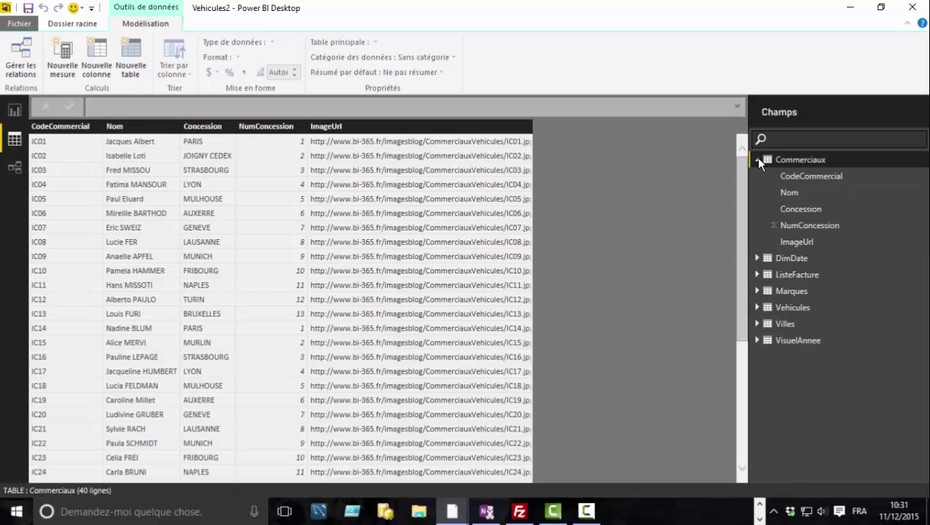
{"action": "left_click", "coordinate": [371, 126]}
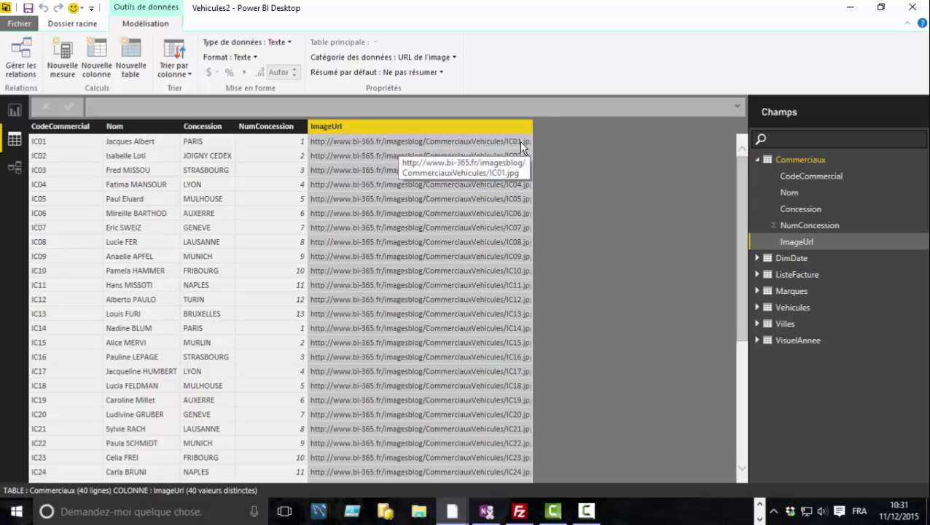
View the model relationships and examine the formula building the ImageUrl column of the Commerciaux query in the query editor.
{"action": "left_click", "coordinate": [15, 168]}
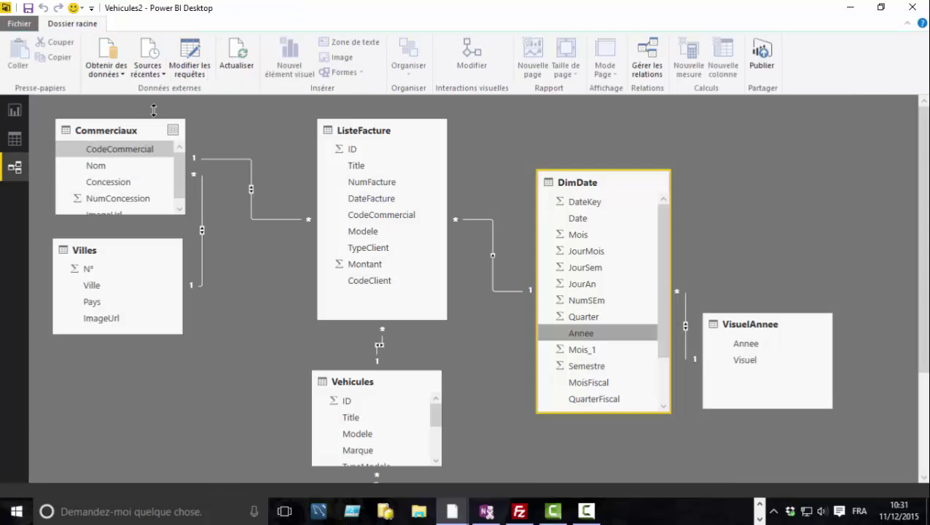
{"action": "left_click", "coordinate": [191, 52]}
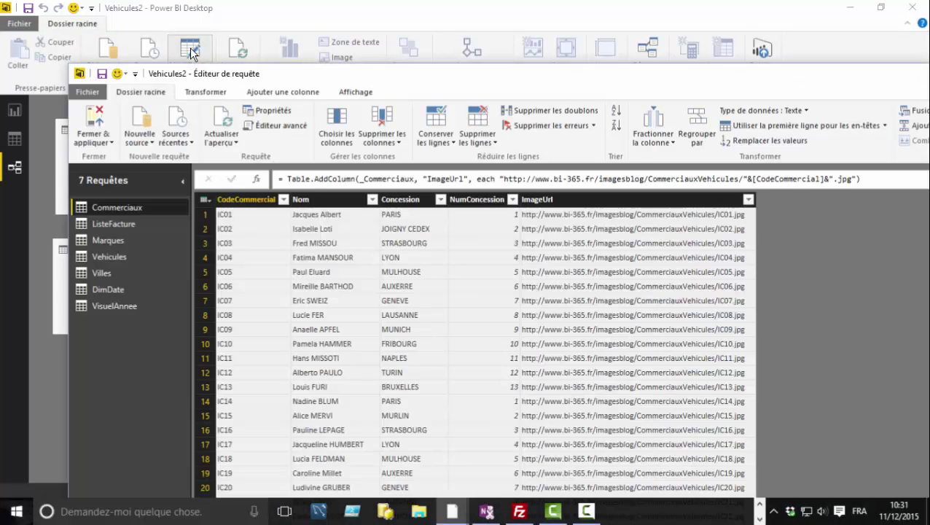
{"action": "left_click", "coordinate": [571, 213]}
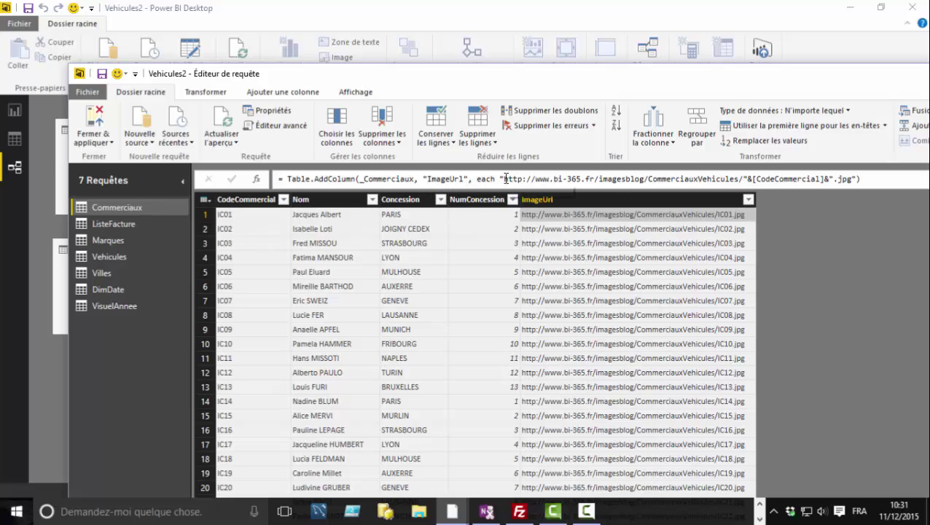
{"action": "left_click_drag", "start_coordinate": [503, 179], "coordinate": [820, 178]}
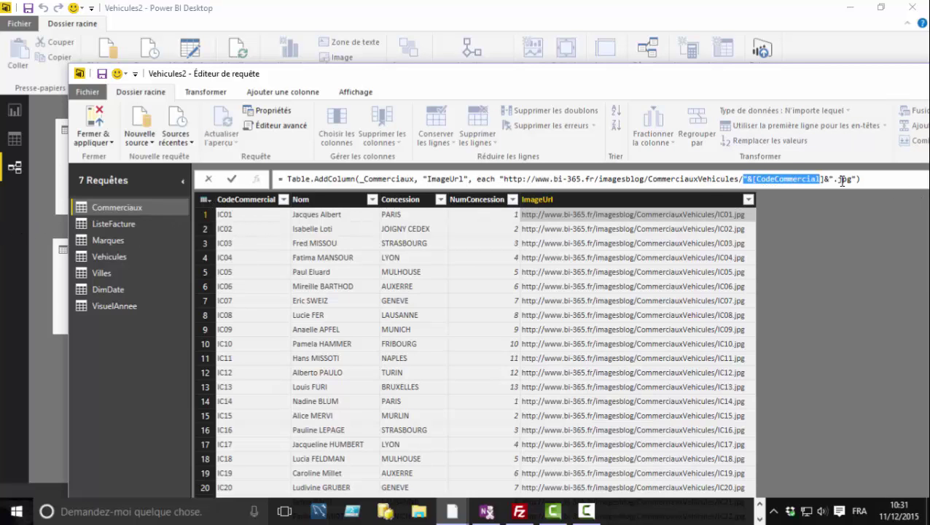
{"action": "left_click_drag", "start_coordinate": [820, 180], "coordinate": [856, 180]}
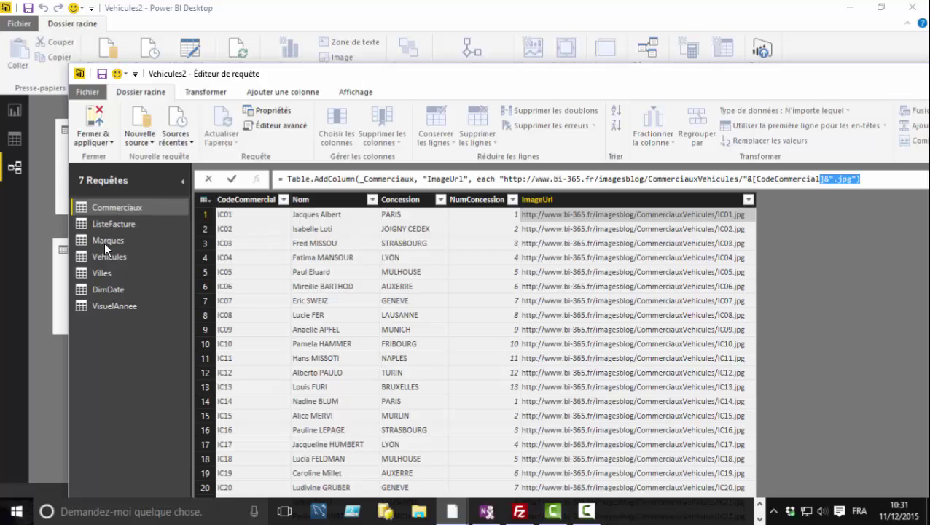
{"action": "key", "text": "Return"}
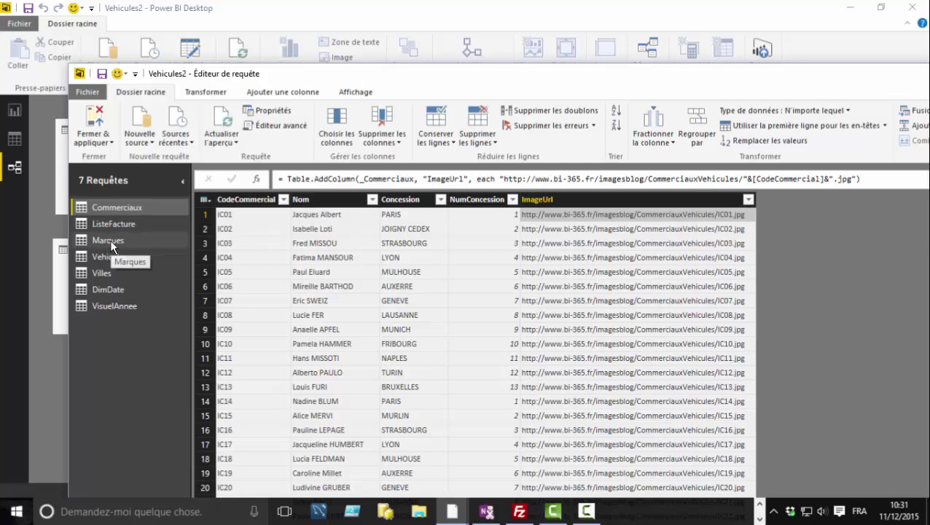
Review the Marques, Vehicules, Villes and VisuelAnnee queries and their formulas, and return to the relationship view.
{"action": "left_click", "coordinate": [109, 240]}
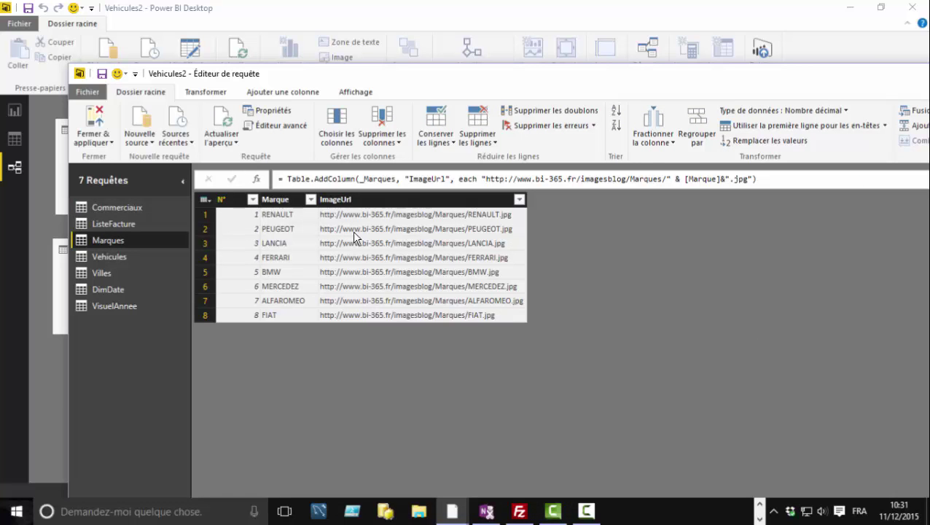
{"action": "left_click", "coordinate": [115, 258]}
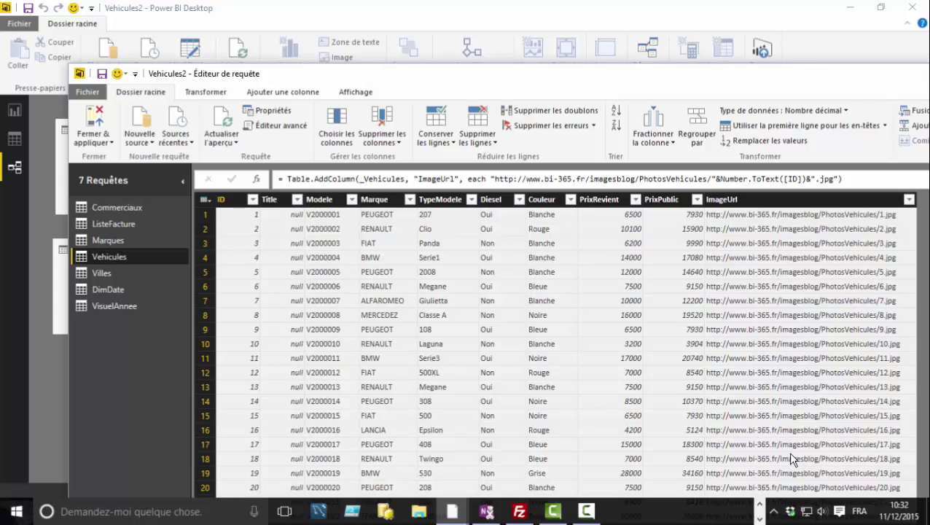
{"action": "left_click", "coordinate": [108, 274]}
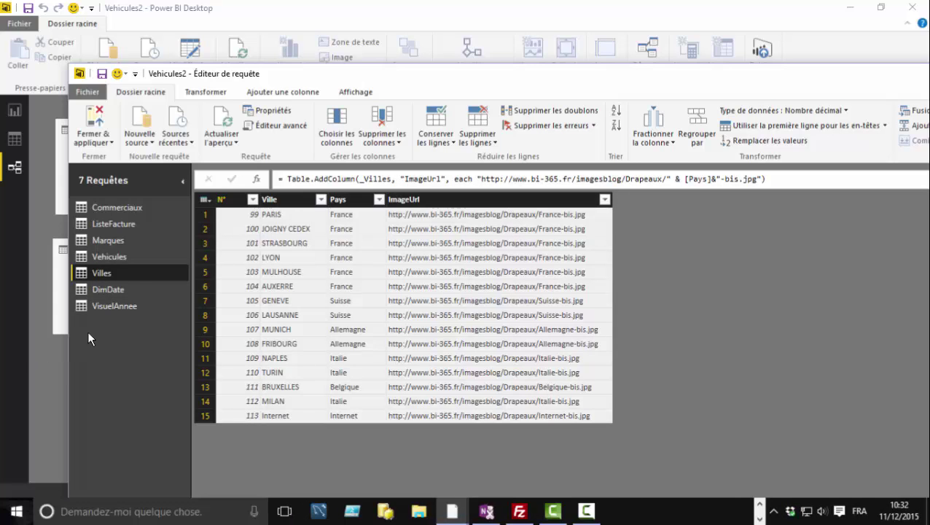
{"action": "left_click", "coordinate": [102, 306]}
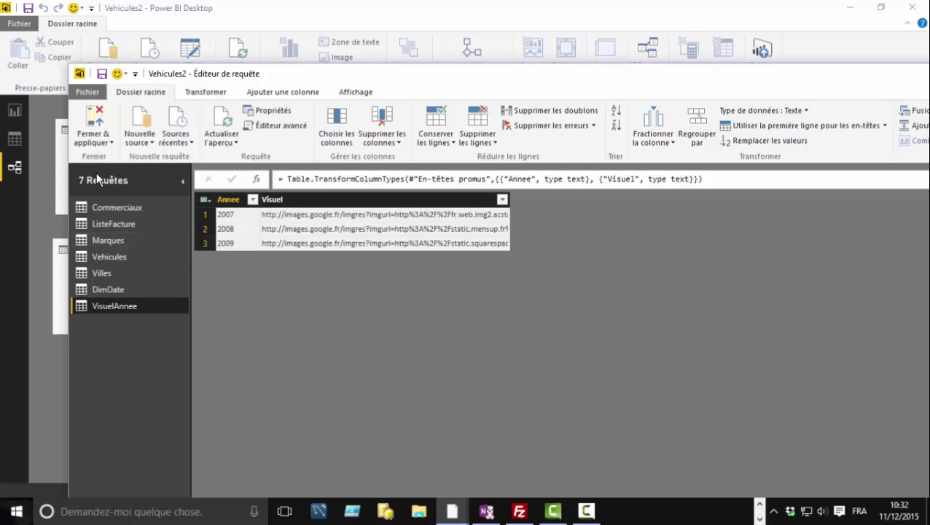
{"action": "double_click", "coordinate": [791, 77]}
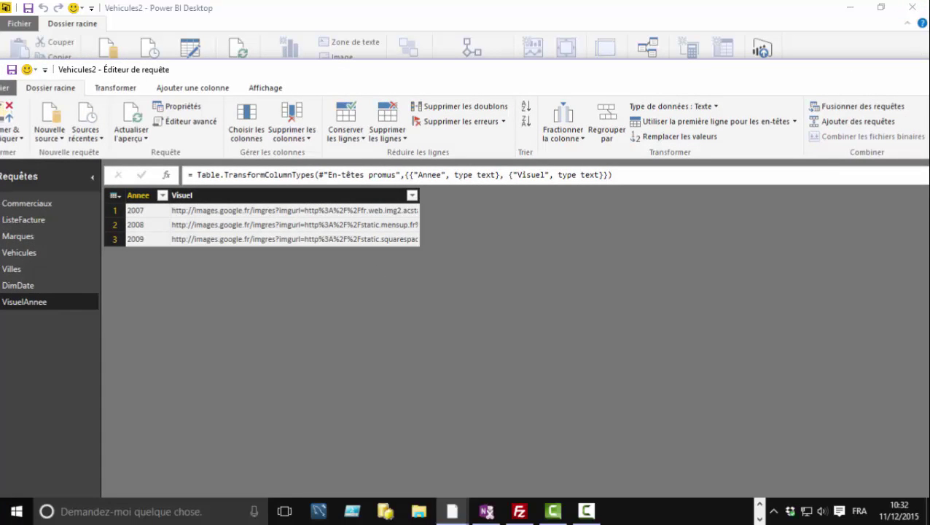
{"action": "left_click", "coordinate": [535, 13]}
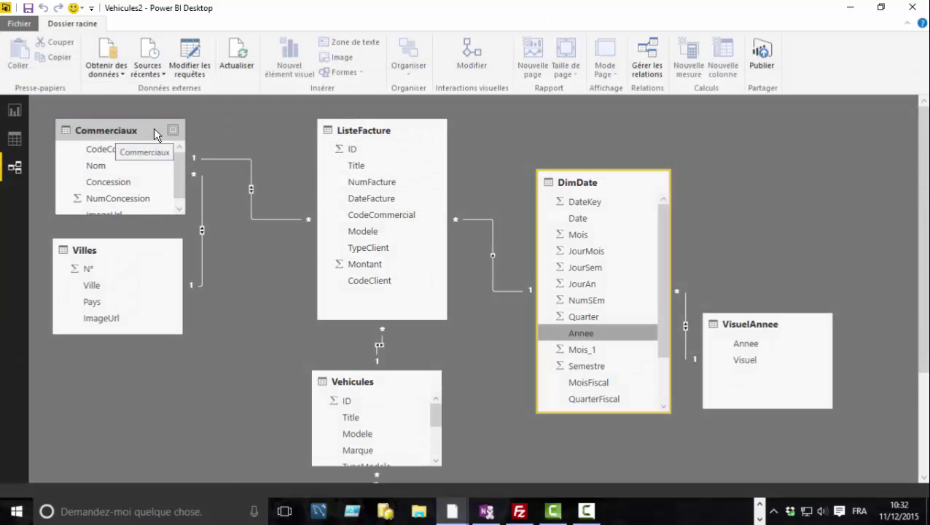
Check the data category assigned to the ImageUrl column of the Commerciaux table.
{"action": "left_click", "coordinate": [594, 182]}
{"action": "left_click", "coordinate": [8, 141]}
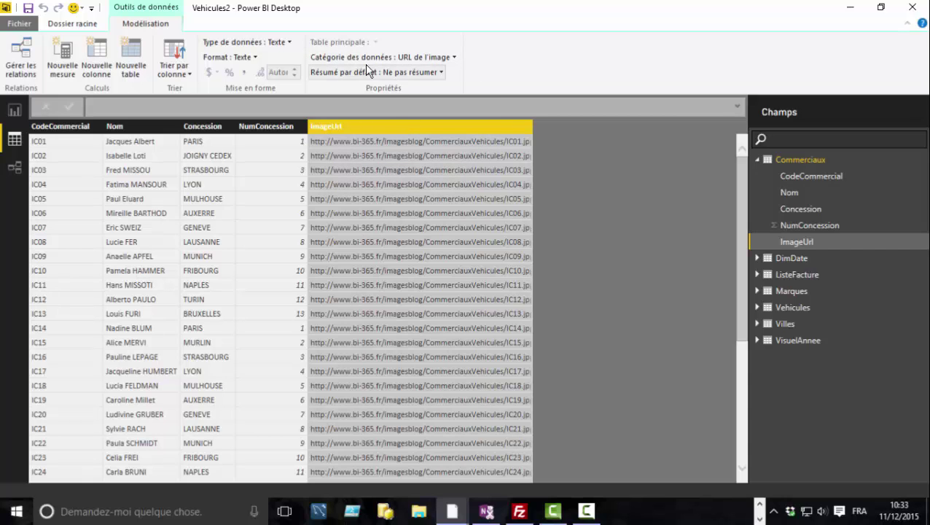
{"action": "left_click", "coordinate": [455, 58]}
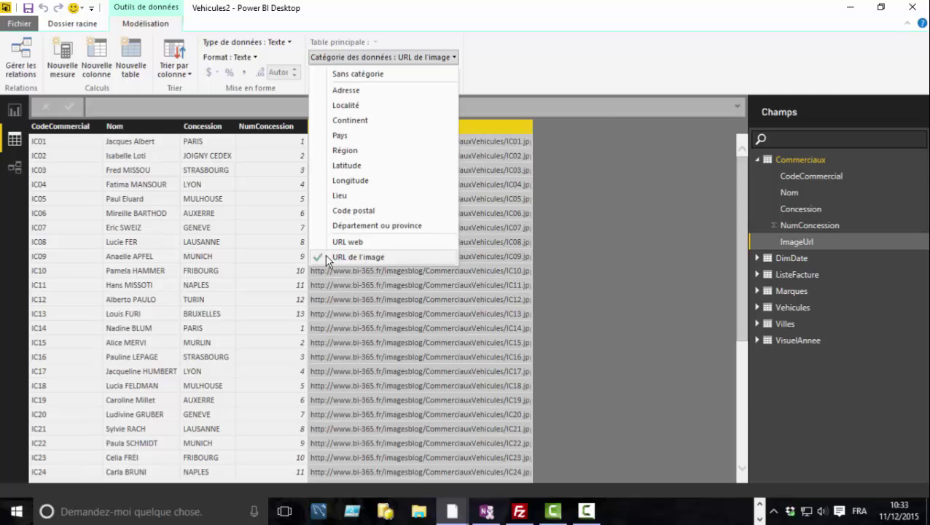
{"action": "left_click", "coordinate": [505, 86]}
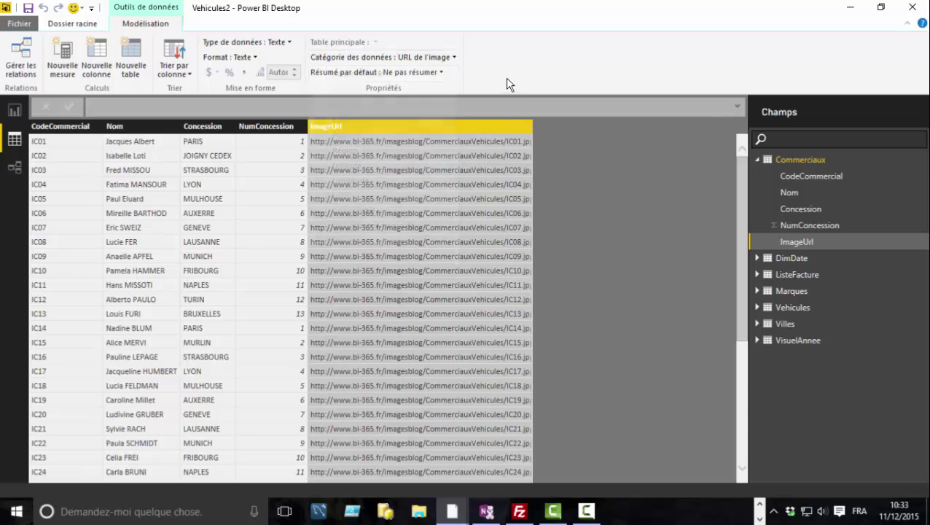
Add a new report page and insert a table visual showing the Montant field from ListeFacture.
{"action": "left_click", "coordinate": [14, 110]}
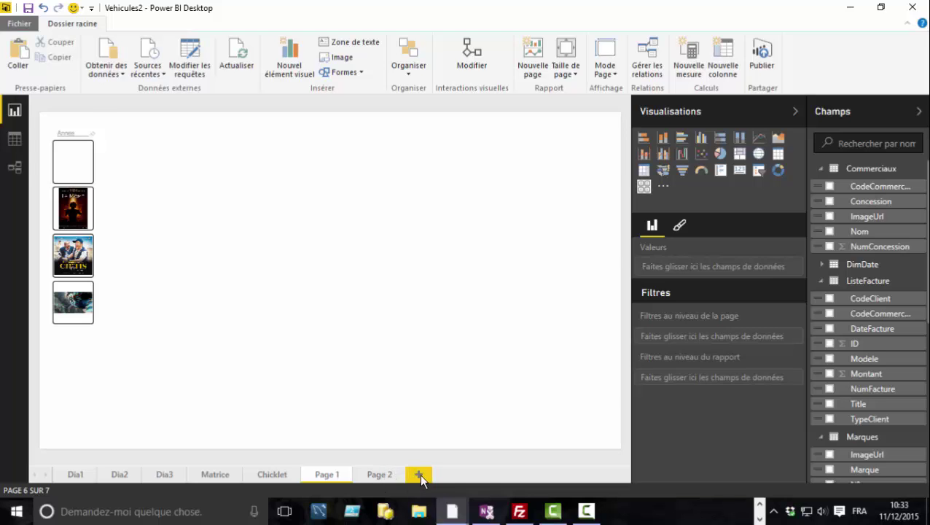
{"action": "left_click", "coordinate": [420, 476]}
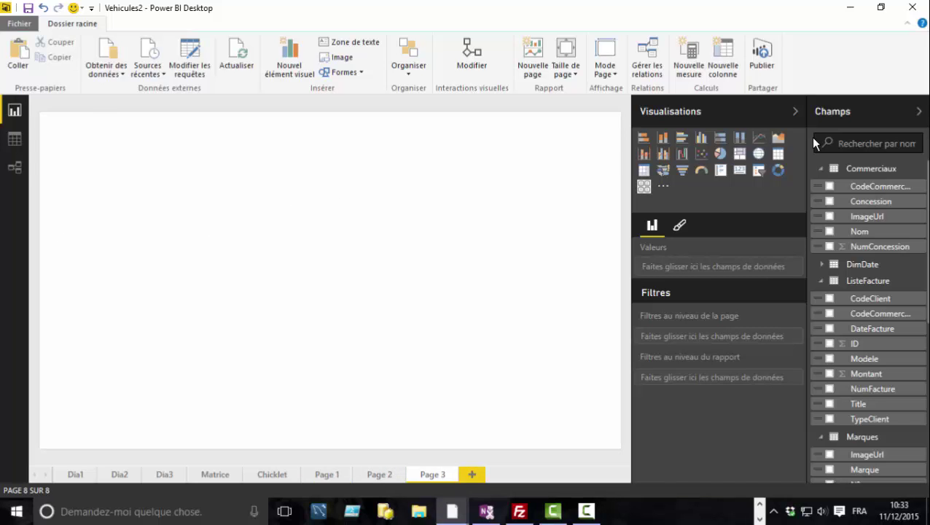
{"action": "left_click", "coordinate": [779, 154]}
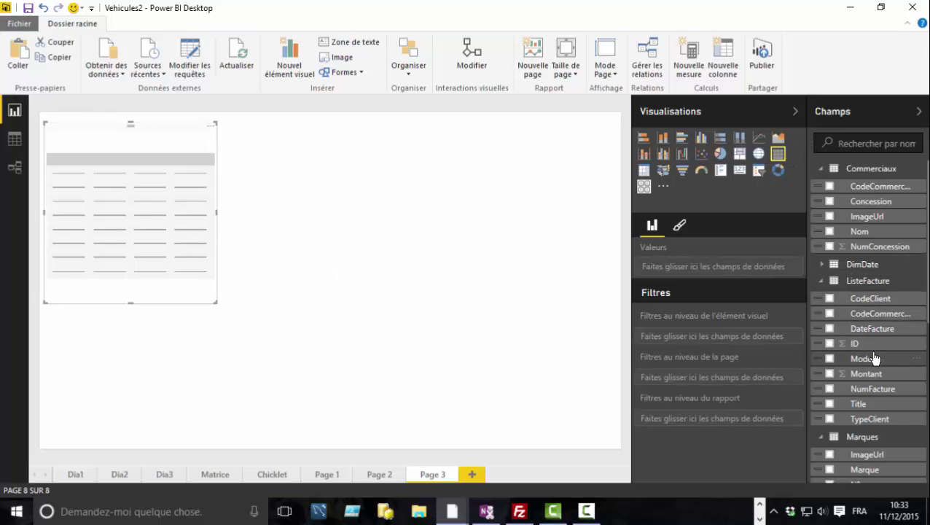
{"action": "left_click", "coordinate": [829, 373]}
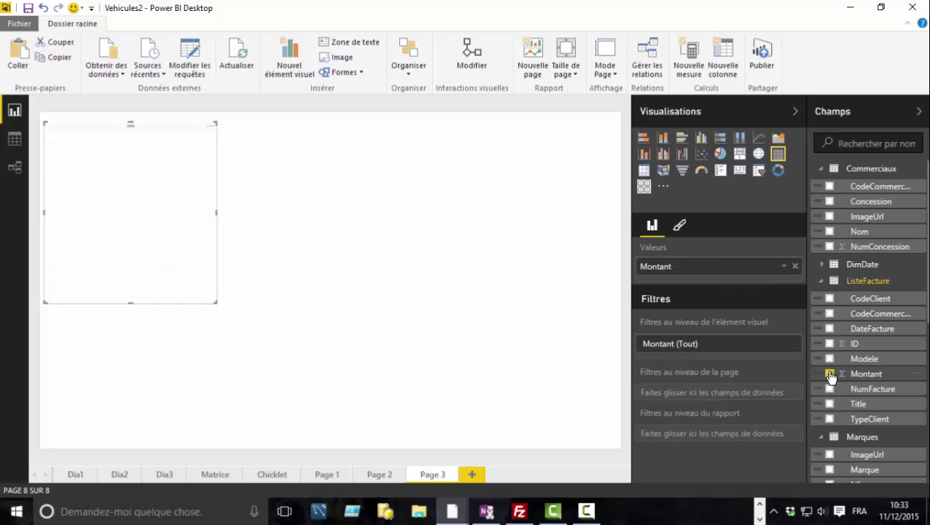
{"action": "left_click", "coordinate": [822, 171]}
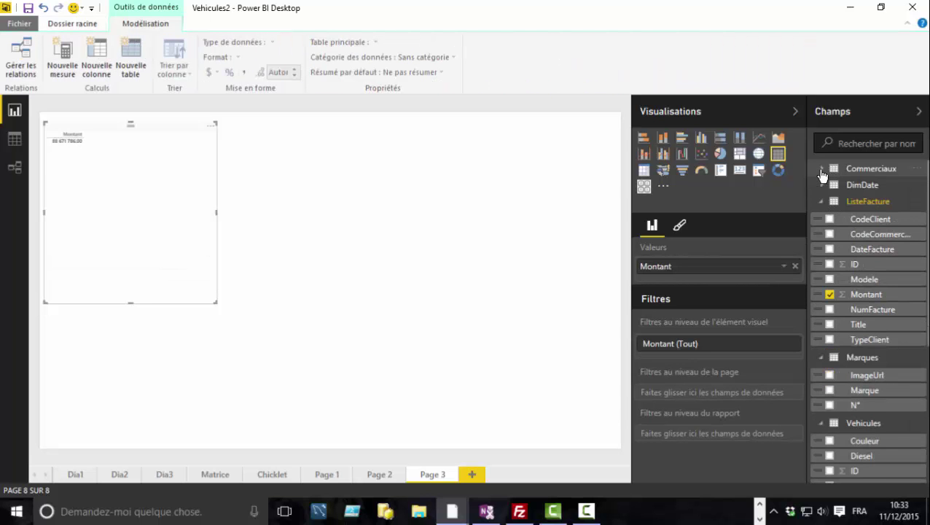
Add the Nom and ImageUrl fields of Commerciaux to the table with ImageUrl as first column, and lengthen the table down the page.
{"action": "left_click", "coordinate": [821, 170]}
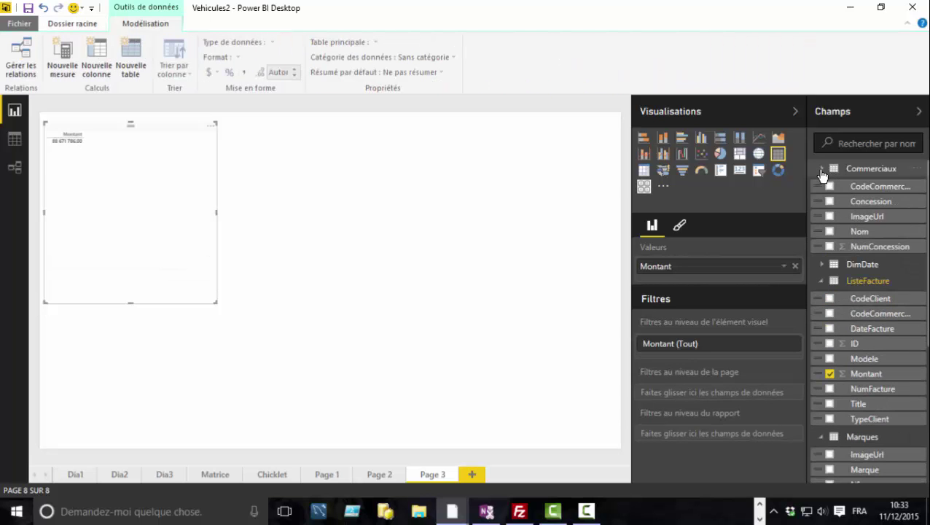
{"action": "left_click", "coordinate": [830, 233]}
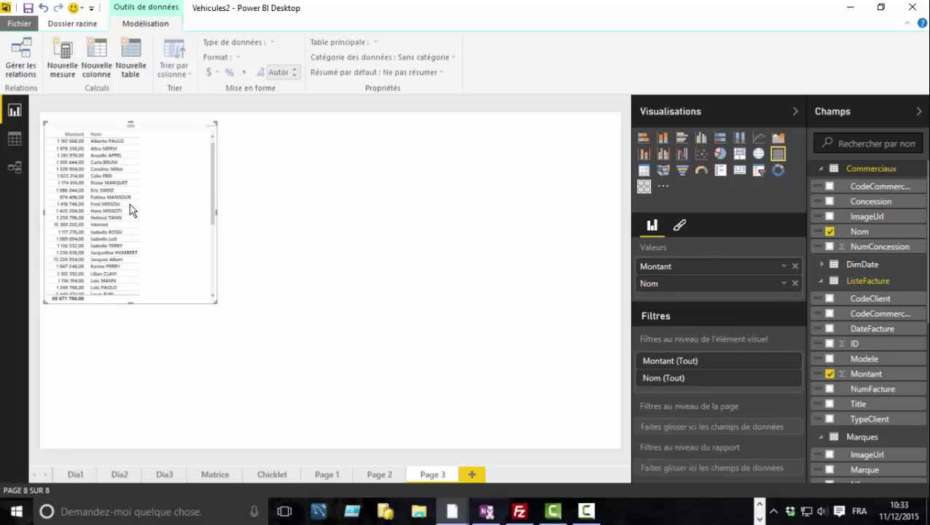
{"action": "left_click", "coordinate": [829, 219]}
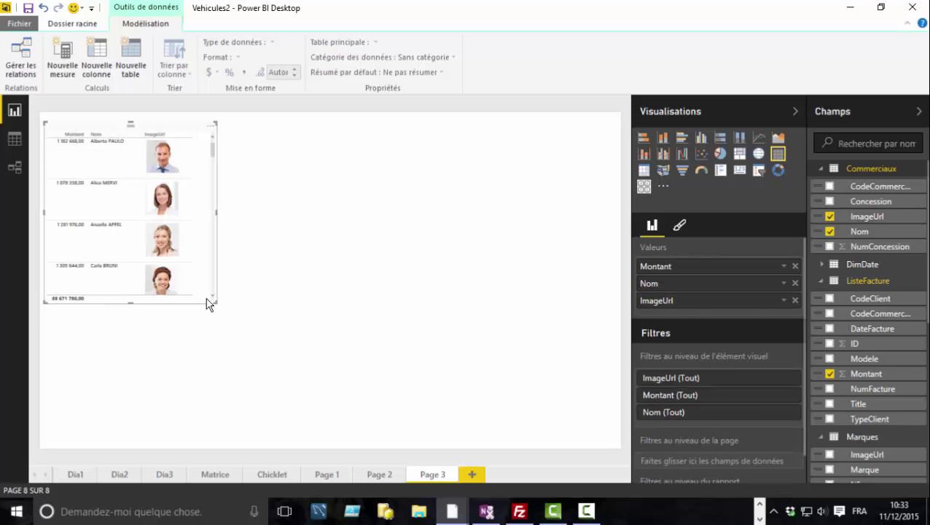
{"action": "left_click_drag", "start_coordinate": [691, 302], "coordinate": [688, 268]}
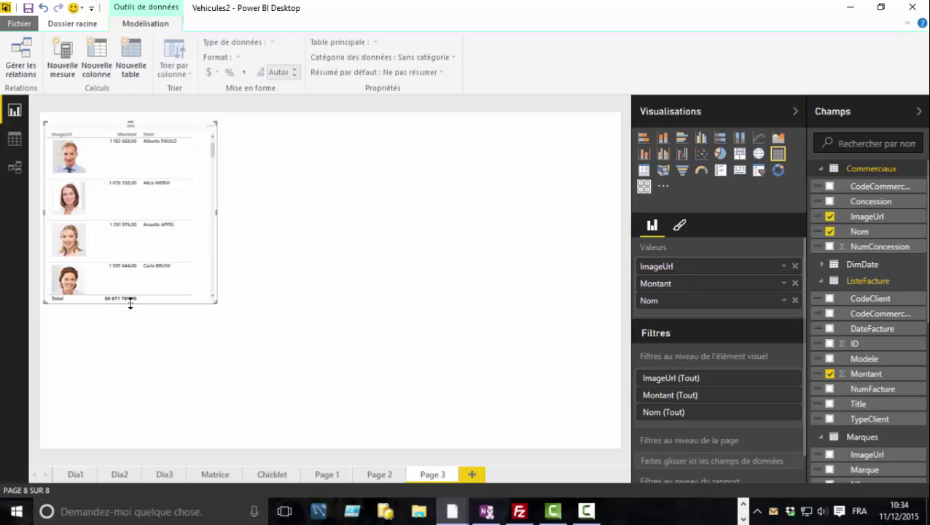
{"action": "left_click_drag", "start_coordinate": [148, 373], "coordinate": [168, 434]}
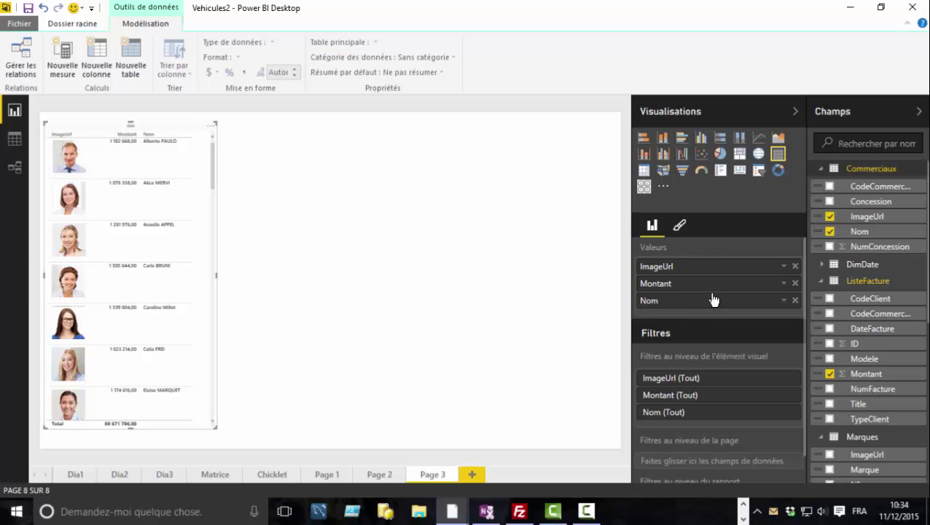
Insert a multi-row card showing Montant from ListeFacture and ImageUrl from Vehicules, and narrow it to about half its width.
{"action": "left_click", "coordinate": [720, 170]}
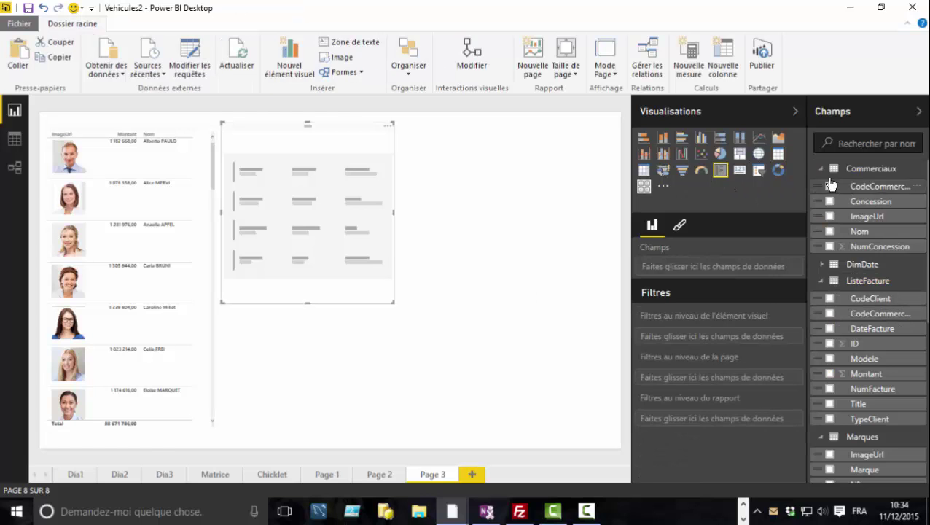
{"action": "left_click", "coordinate": [829, 374]}
{"action": "scroll", "coordinate": [830, 376], "scroll_direction": "down", "scroll_amount": 3}
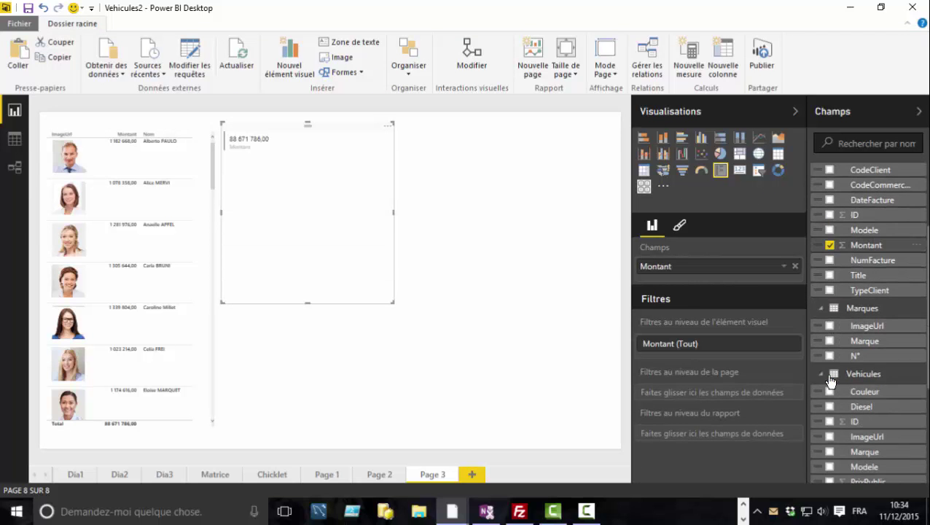
{"action": "scroll", "coordinate": [829, 380], "scroll_direction": "down", "scroll_amount": 2}
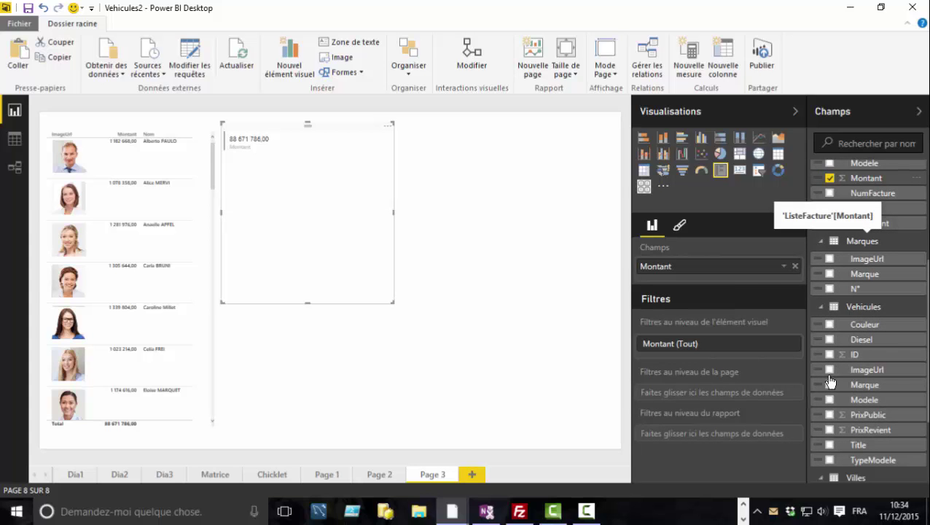
{"action": "left_click", "coordinate": [829, 372]}
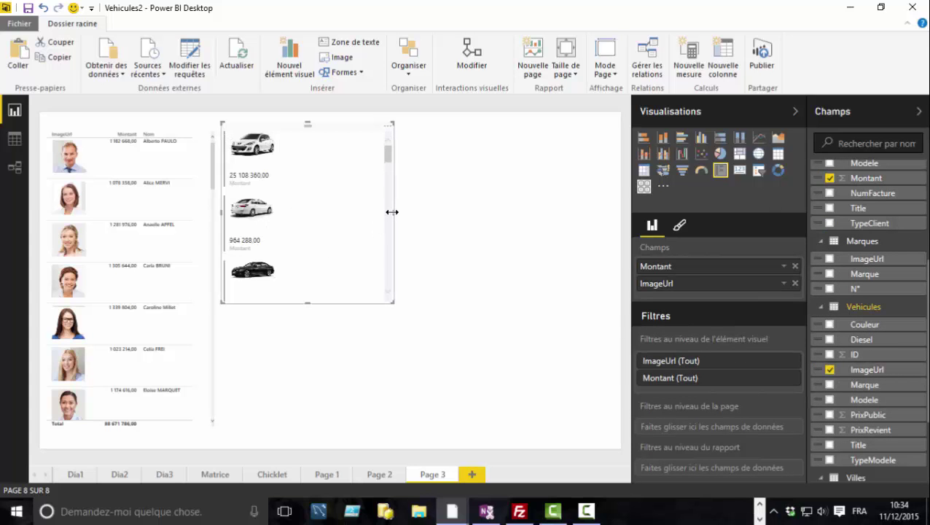
{"action": "left_click_drag", "start_coordinate": [392, 211], "coordinate": [303, 222]}
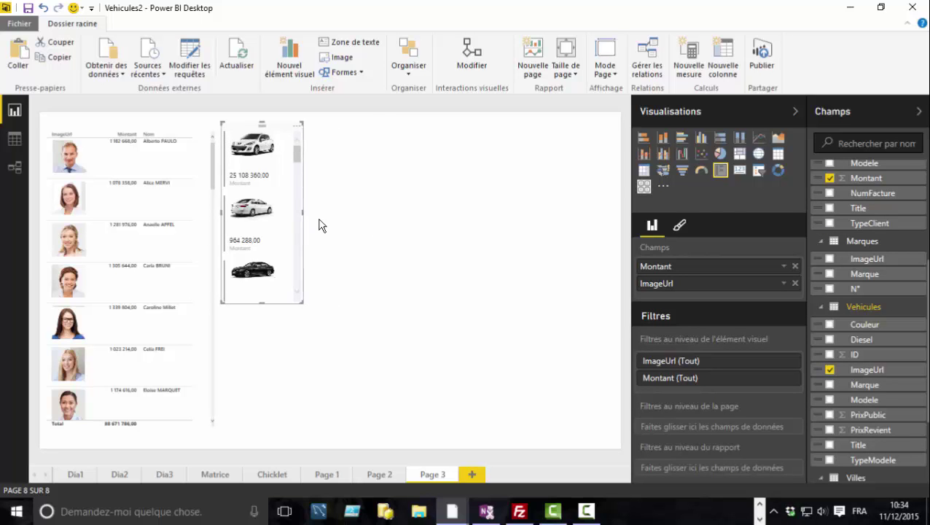
Add the Couleur and Diesel fields of Vehicules to the multi-row card and enlarge it in width and height.
{"action": "left_click", "coordinate": [830, 325]}
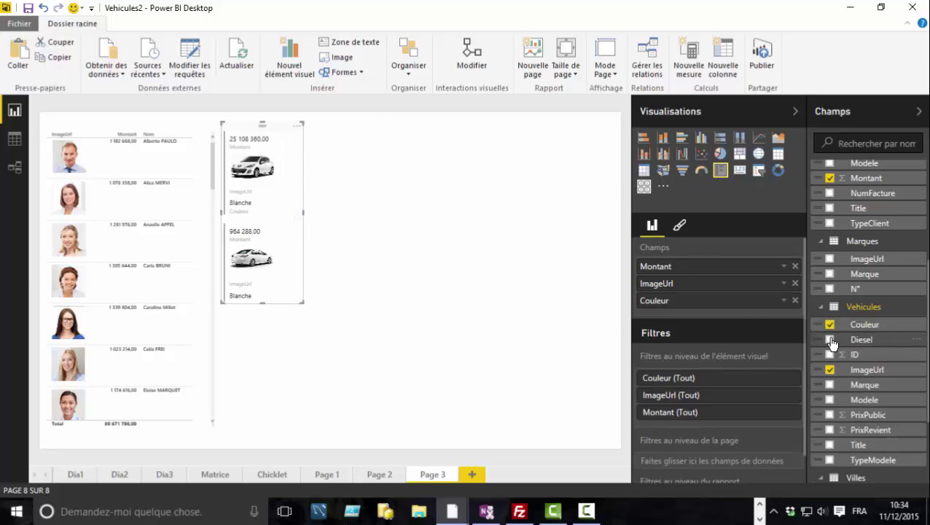
{"action": "left_click", "coordinate": [830, 340]}
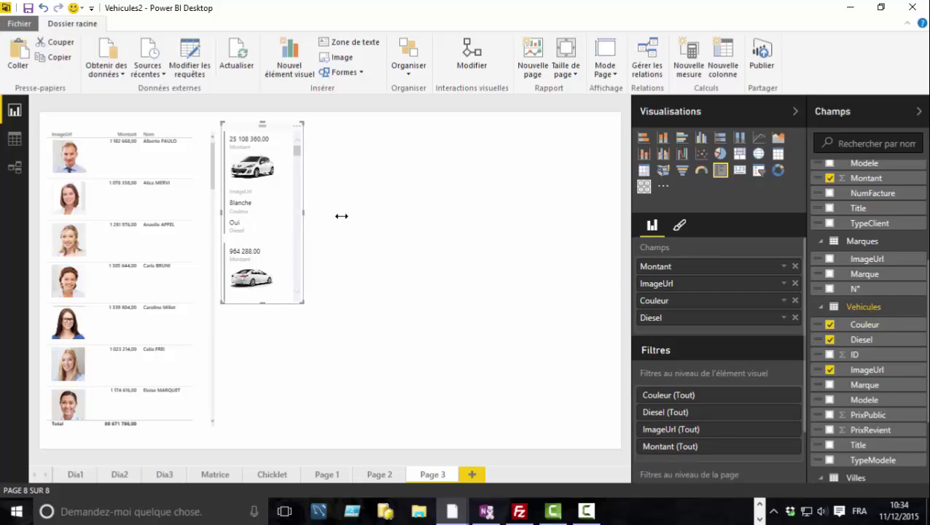
{"action": "left_click_drag", "start_coordinate": [341, 215], "coordinate": [390, 228]}
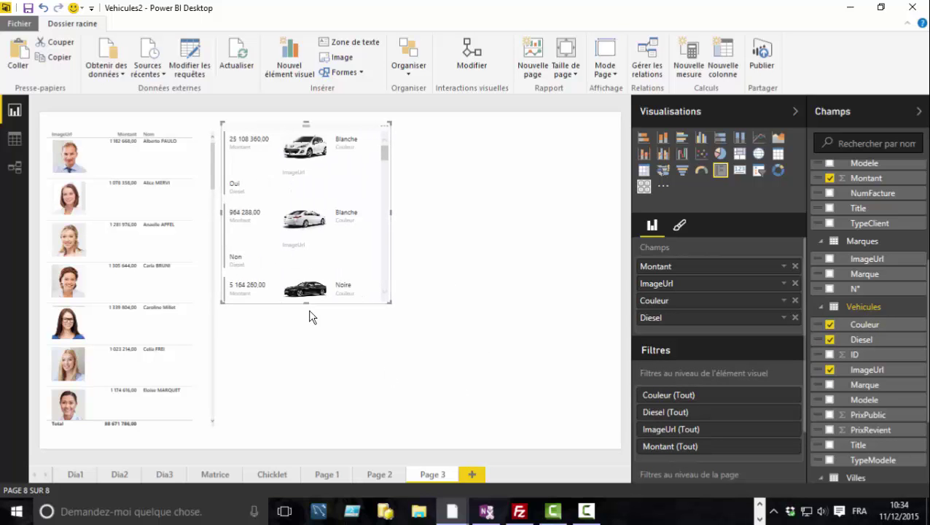
{"action": "left_click_drag", "start_coordinate": [311, 321], "coordinate": [332, 425]}
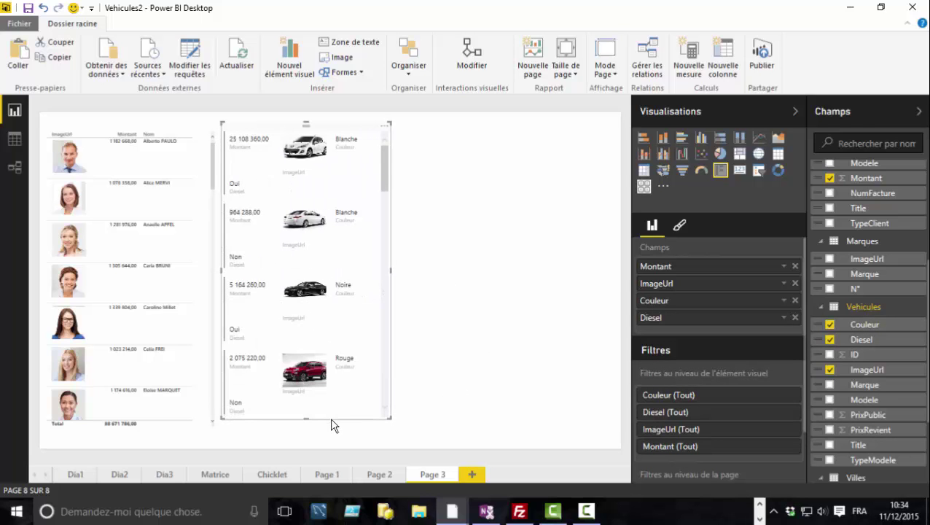
Insert a matrix beside the card, extend it down the page, and use Montant from ListeFacture as its values.
{"action": "left_click", "coordinate": [528, 266]}
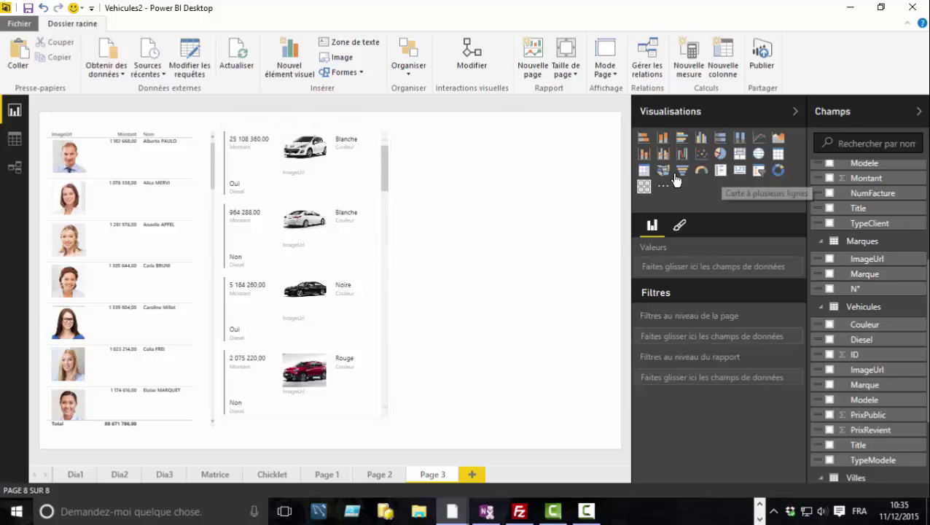
{"action": "left_click", "coordinate": [643, 170]}
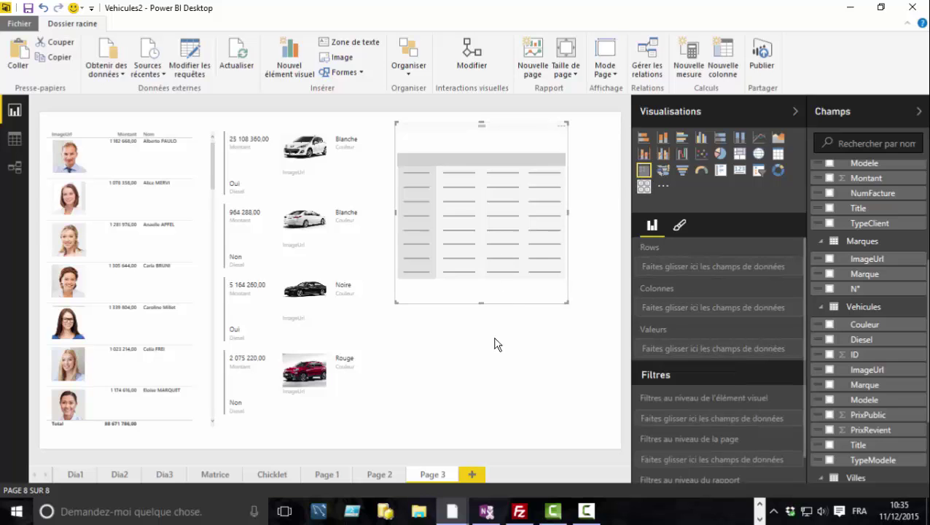
{"action": "left_click_drag", "start_coordinate": [481, 304], "coordinate": [490, 426]}
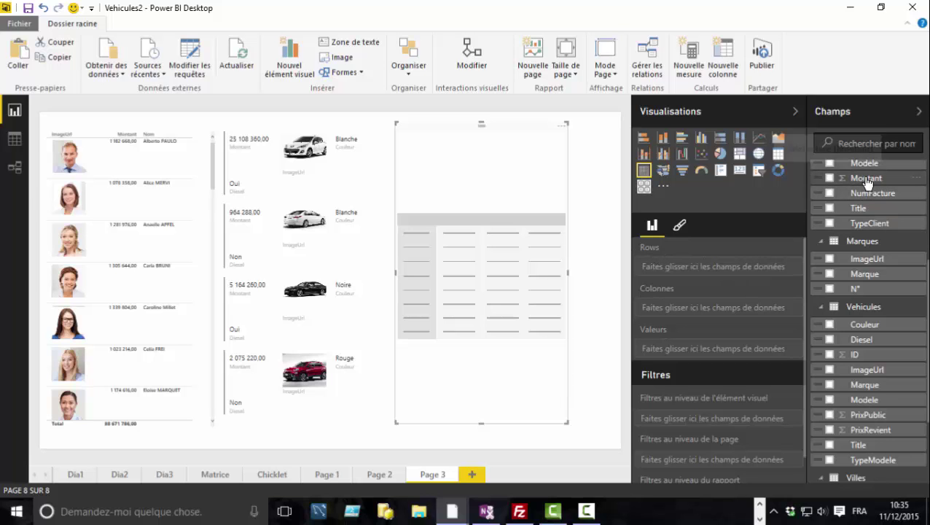
{"action": "left_click_drag", "start_coordinate": [864, 187], "coordinate": [716, 353]}
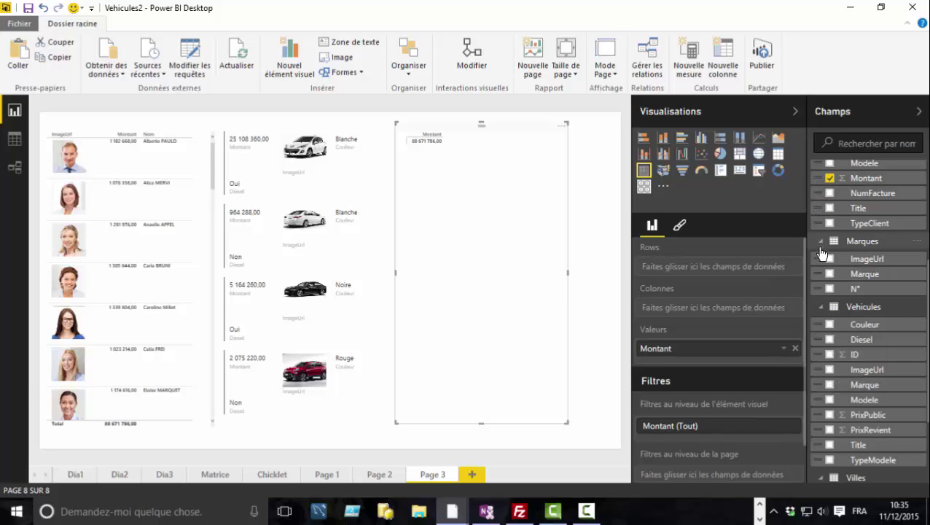
Set ImageUrl of Marques as the matrix rows and Visuel of VisuelAnnee as its columns, and widen the matrix to the page edge.
{"action": "left_click_drag", "start_coordinate": [866, 266], "coordinate": [714, 271]}
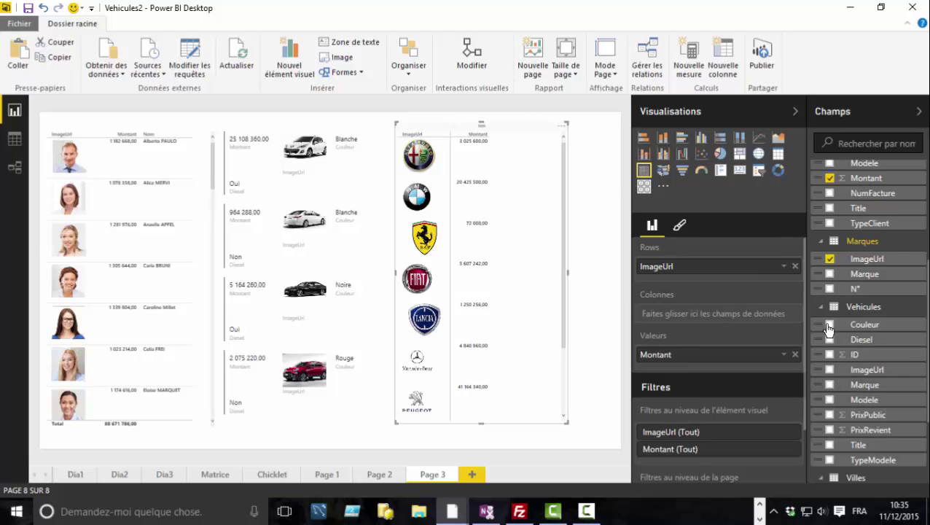
{"action": "scroll", "coordinate": [813, 408], "scroll_direction": "down", "scroll_amount": 3}
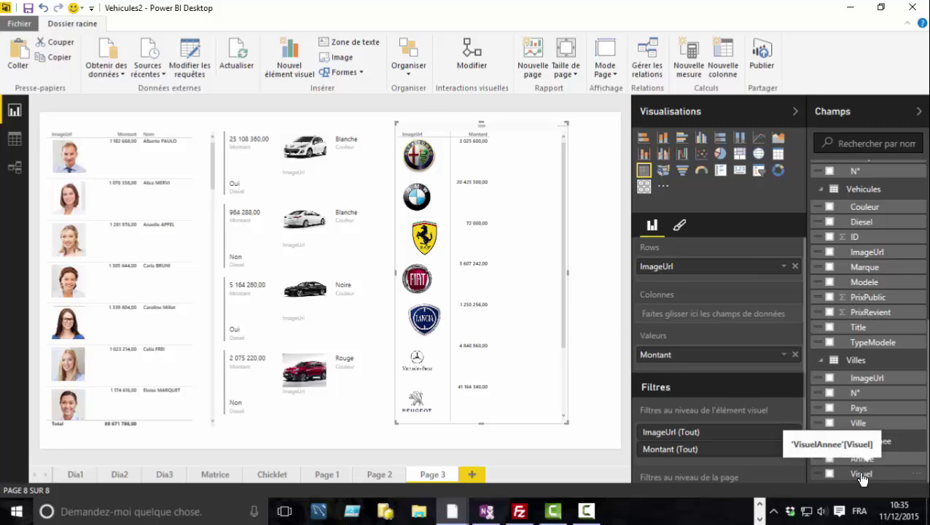
{"action": "left_click_drag", "start_coordinate": [861, 475], "coordinate": [723, 314]}
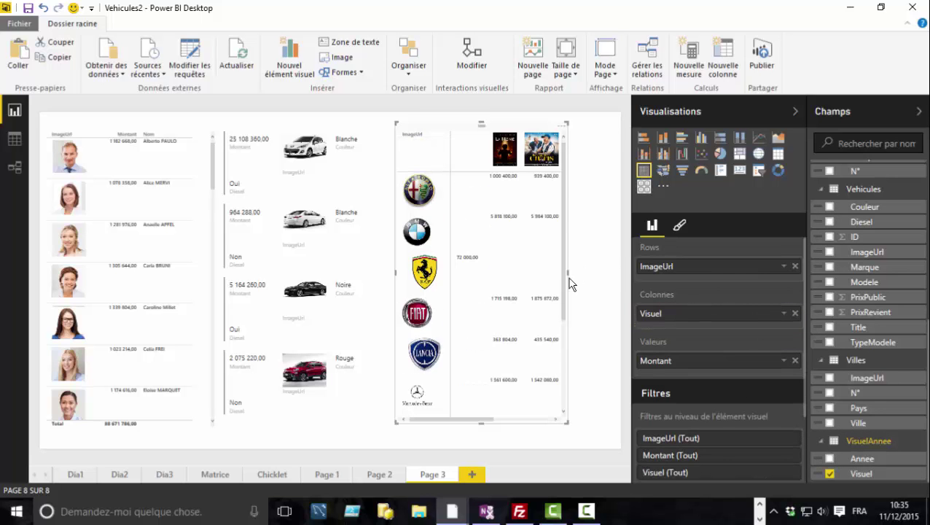
{"action": "left_click_drag", "start_coordinate": [568, 274], "coordinate": [620, 273]}
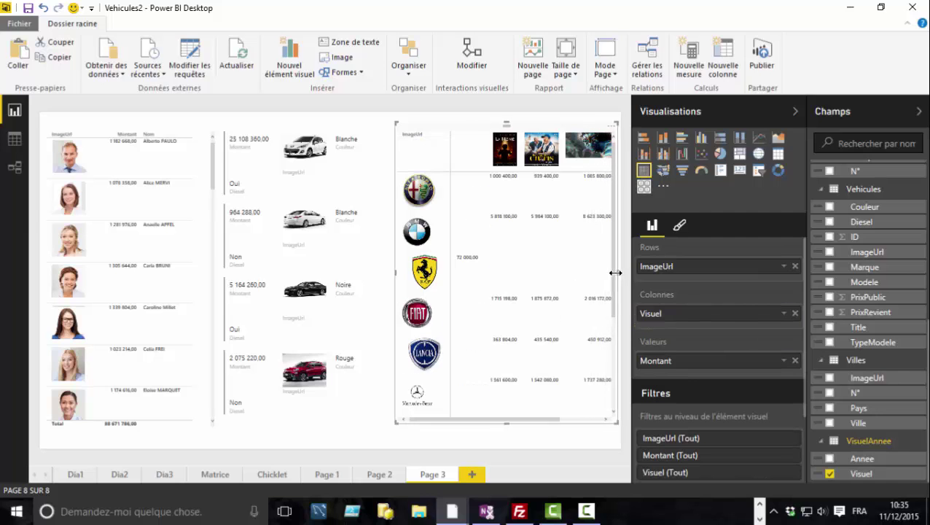
{"action": "left_click", "coordinate": [622, 274]}
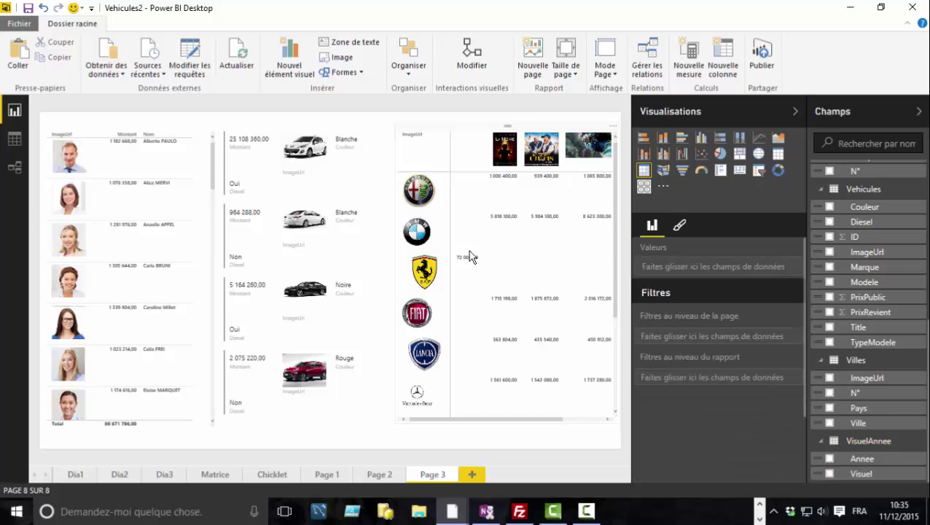
Move the multi-row vehicle card slightly toward the salespeople table to free space beside the matrix.
{"action": "left_click", "coordinate": [379, 272]}
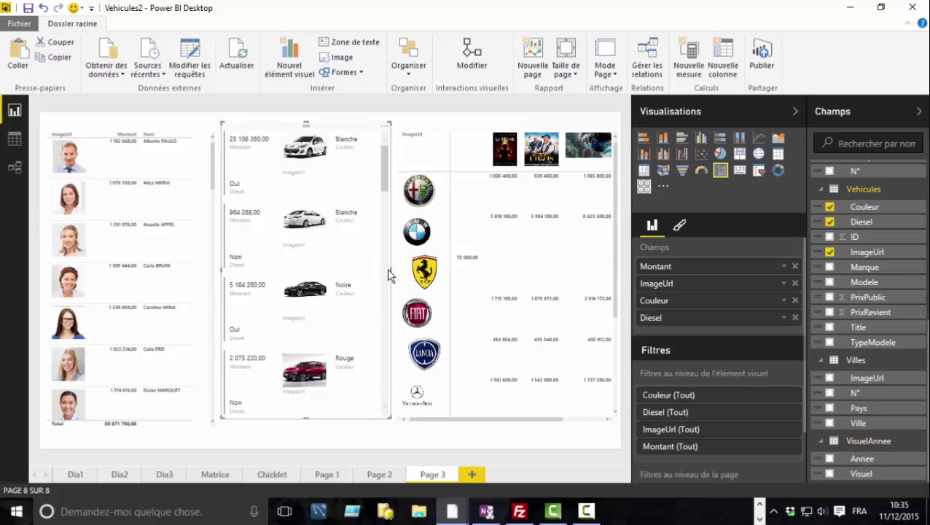
{"action": "left_click", "coordinate": [392, 269]}
{"action": "left_click_drag", "start_coordinate": [387, 271], "coordinate": [361, 271]}
{"action": "left_click", "coordinate": [385, 291]}
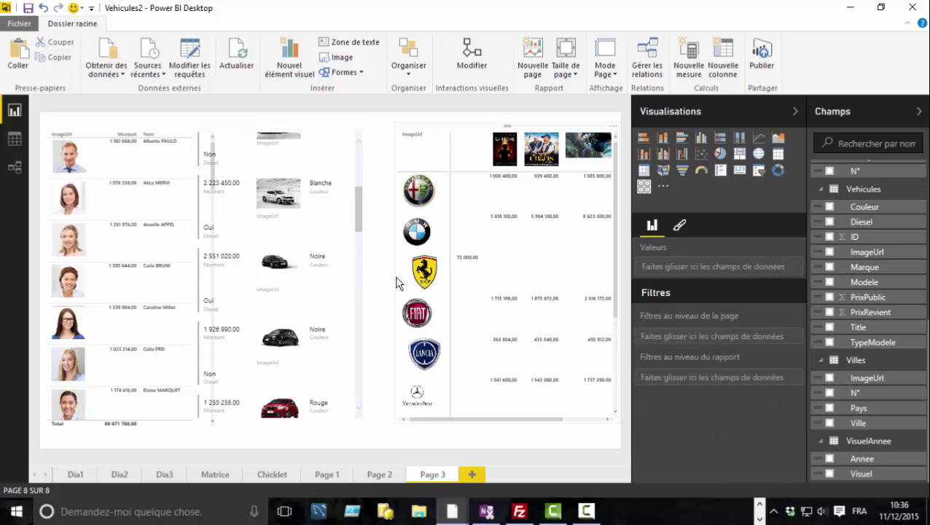
Move the brand matrix closer to the vehicle card and widen it toward the page edge.
{"action": "left_click", "coordinate": [400, 283]}
{"action": "left_click_drag", "start_coordinate": [400, 283], "coordinate": [380, 286]}
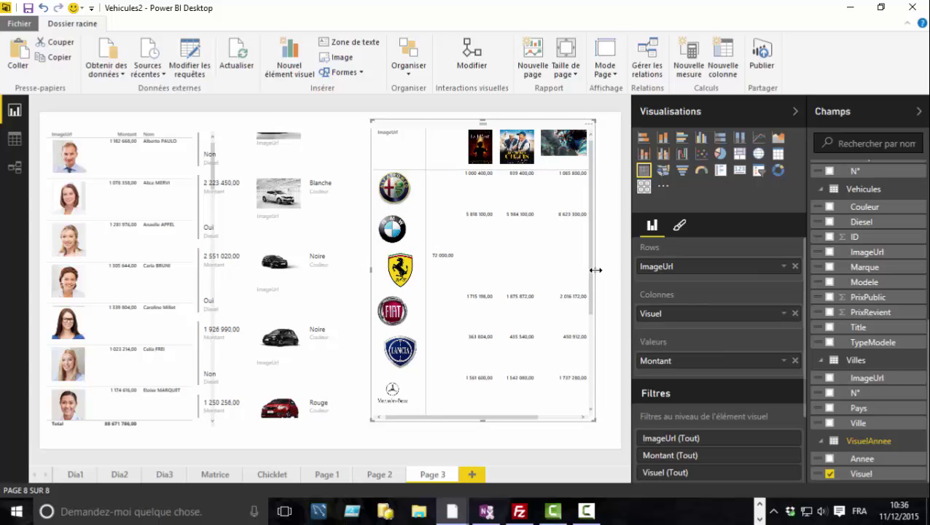
{"action": "left_click_drag", "start_coordinate": [595, 269], "coordinate": [614, 270]}
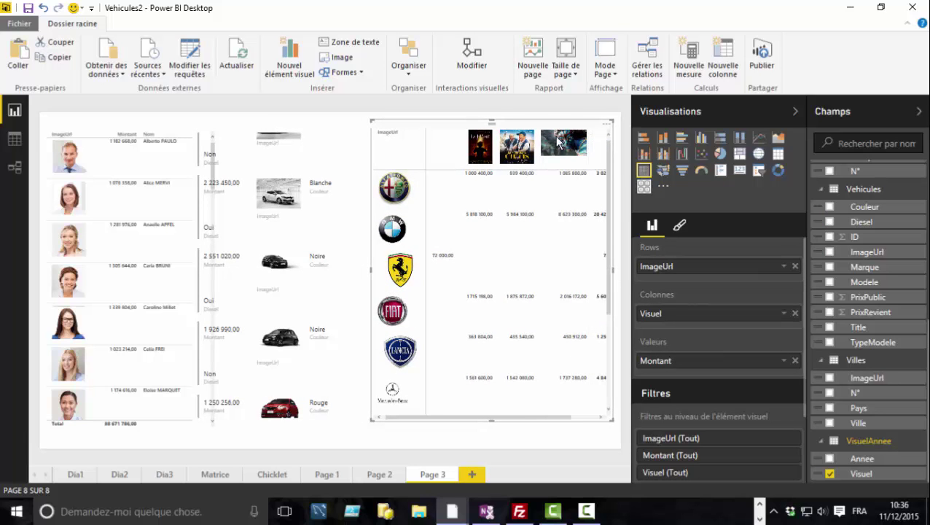
Open the Matrice report page and filter its matrix to six salespeople using the Nom slicer.
{"action": "mouse_move", "coordinate": [452, 511]}
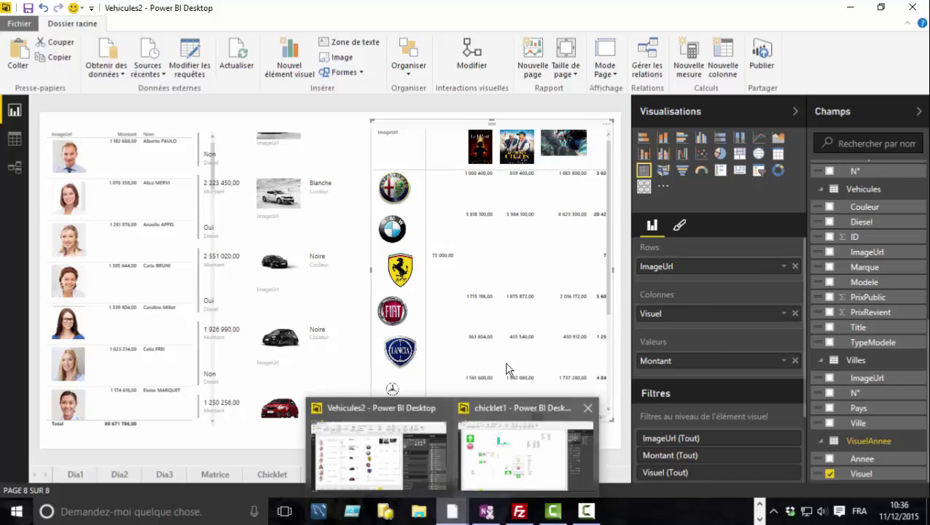
{"action": "left_click", "coordinate": [220, 472]}
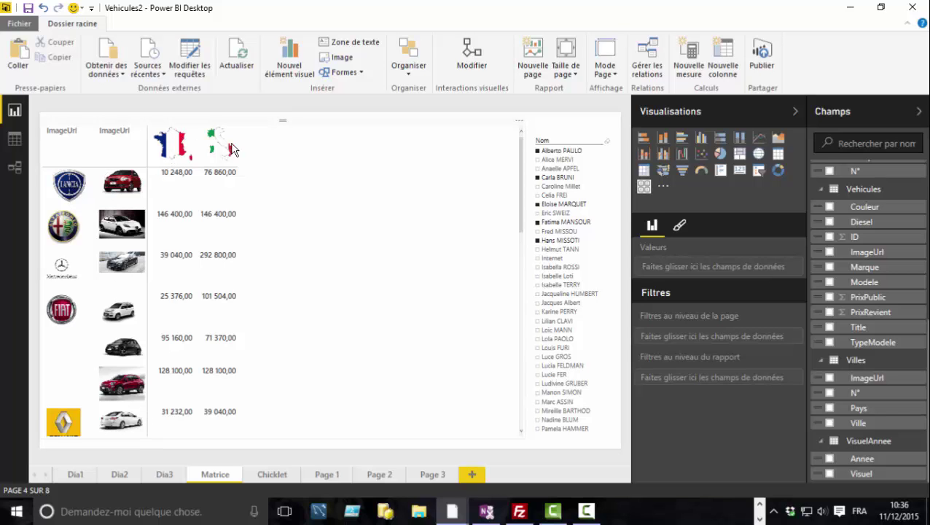
{"action": "left_click", "coordinate": [556, 281]}
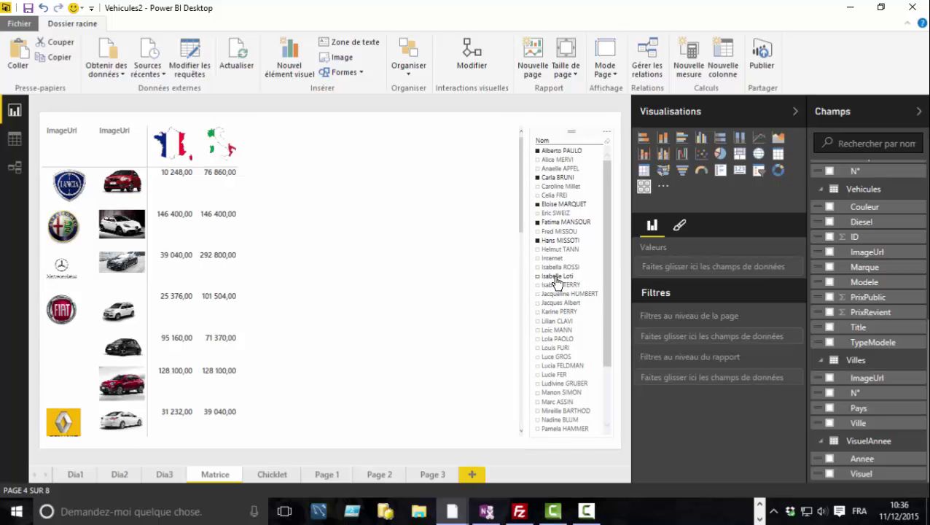
{"action": "left_click", "coordinate": [554, 322]}
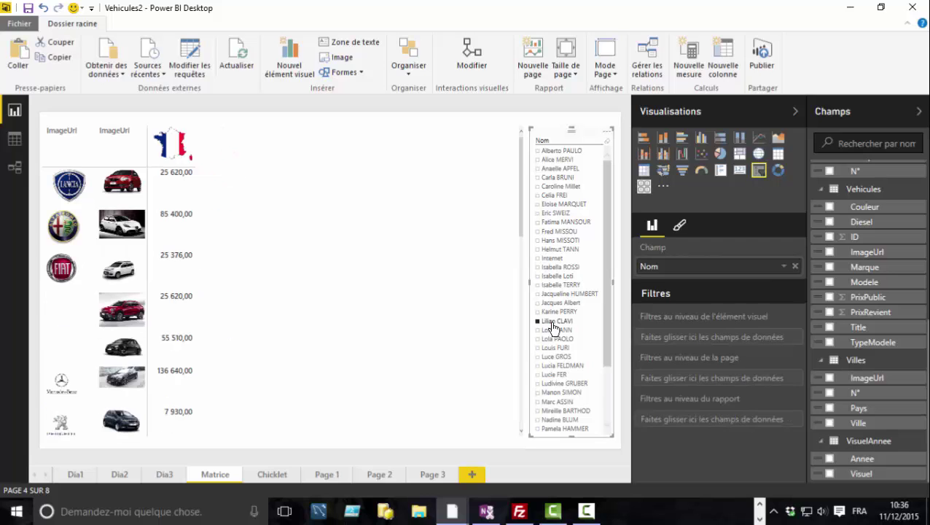
{"action": "left_click", "coordinate": [537, 232], "text": "ctrl"}
{"action": "left_click", "coordinate": [554, 276], "text": "ctrl"}
{"action": "left_click", "coordinate": [558, 249], "text": "ctrl"}
{"action": "left_click", "coordinate": [558, 186], "text": "ctrl"}
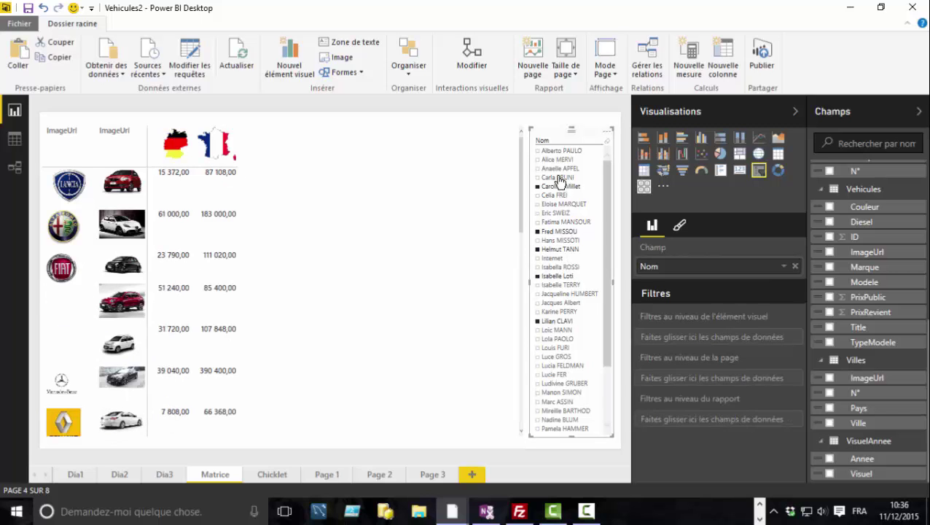
{"action": "left_click", "coordinate": [558, 168], "text": "ctrl"}
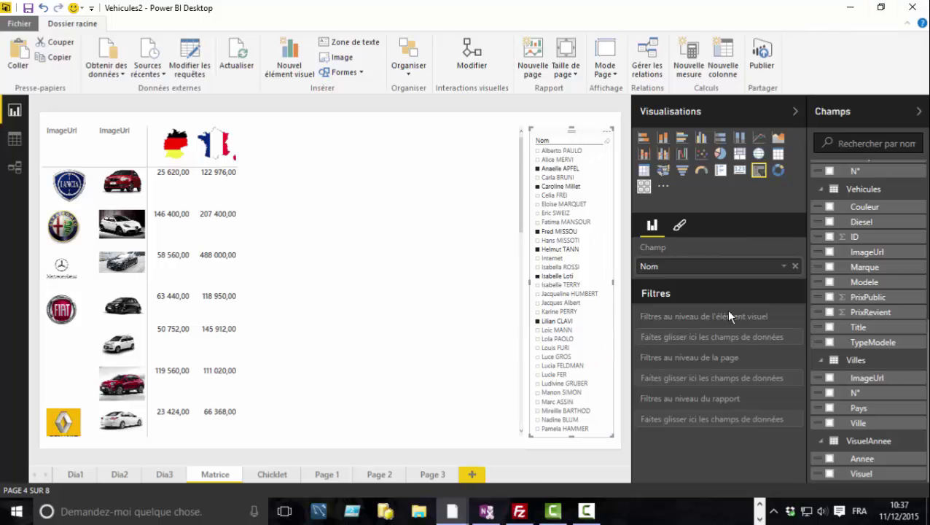
Switch to Internet Explorer to view the Dashboard dynamique dashboard in the Power BI service.
{"action": "left_click", "coordinate": [760, 510]}
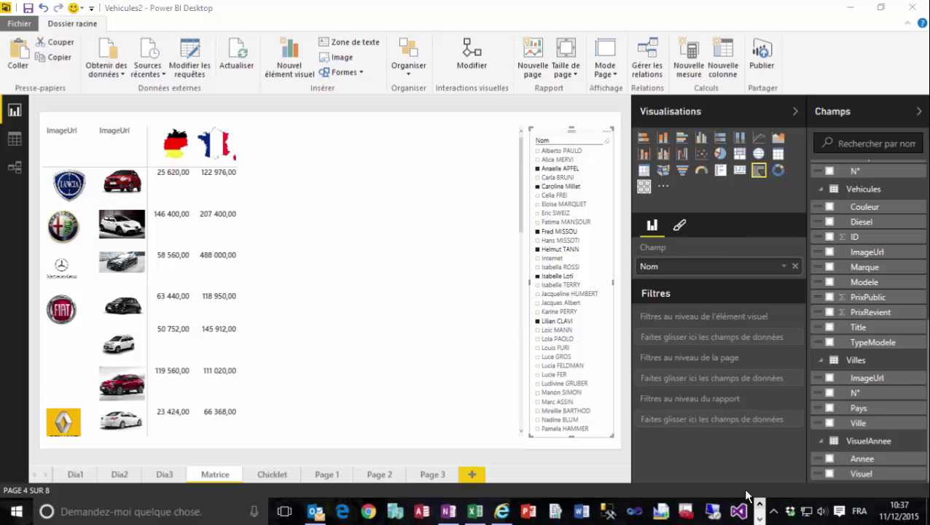
{"action": "left_click", "coordinate": [502, 510]}
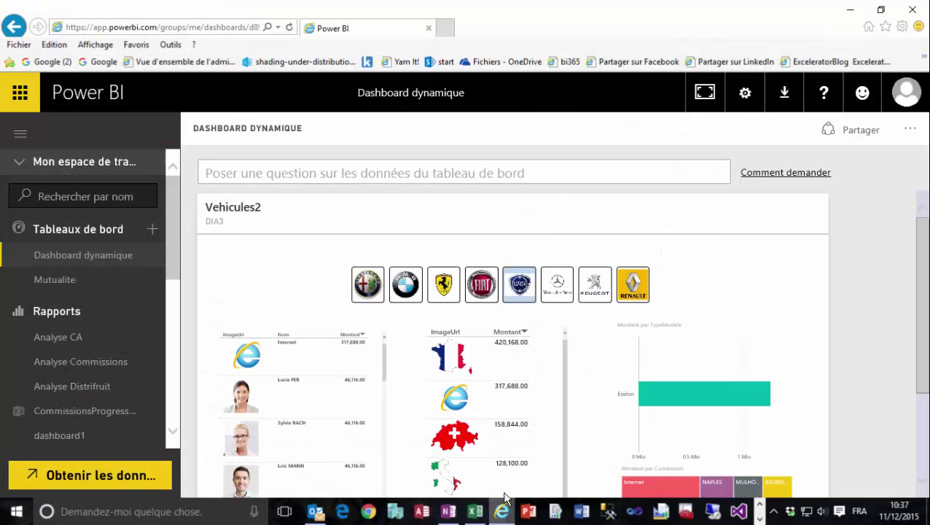
Search Google in a new browser tab for "power bi visual gallery" and open the Microsoft Power BI Visuals Gallery site.
{"action": "left_click", "coordinate": [436, 27]}
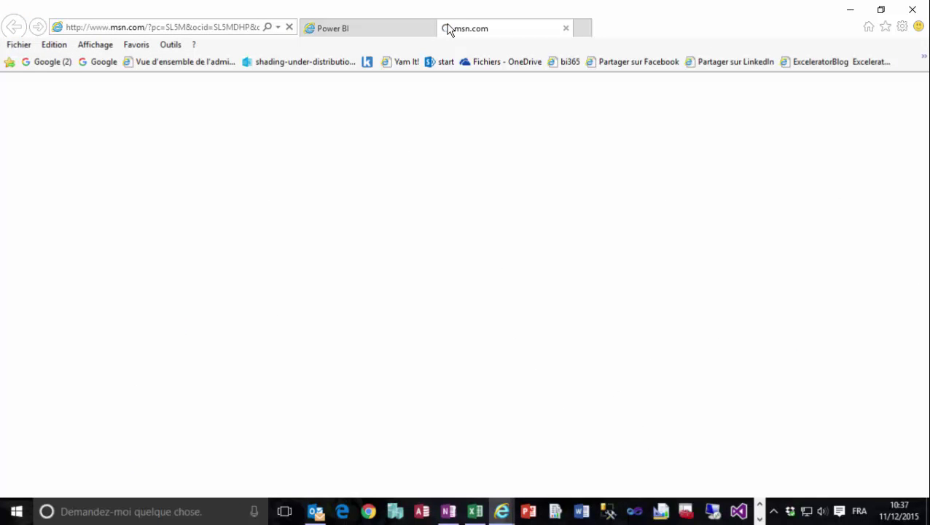
{"action": "left_click", "coordinate": [90, 61]}
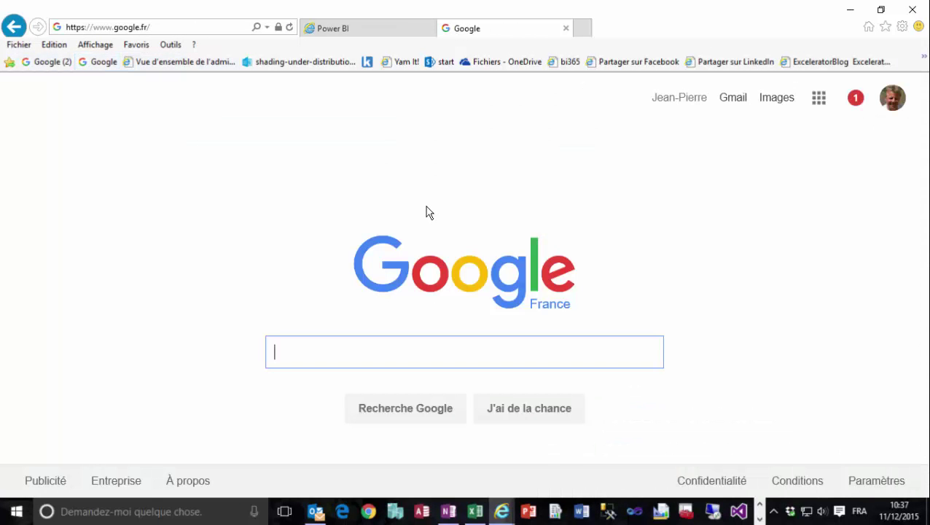
{"action": "type", "text": "power "}
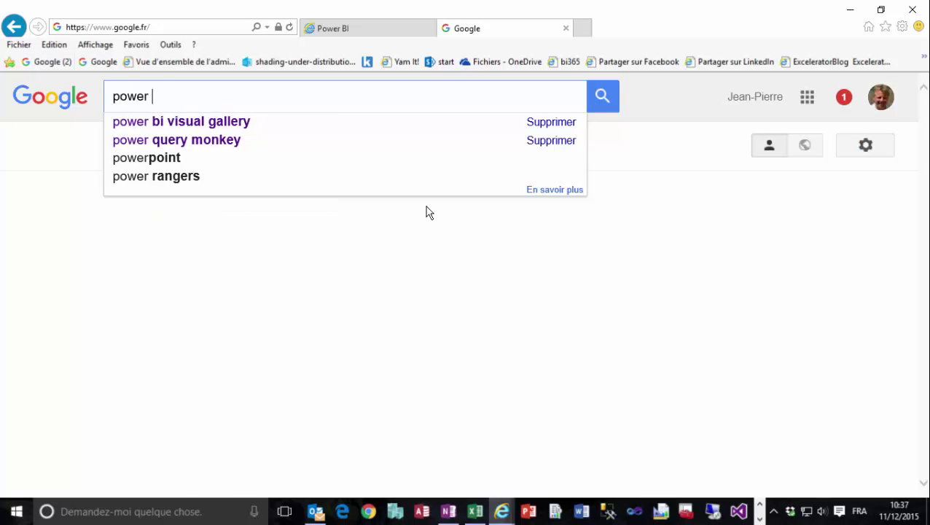
{"action": "type", "text": "bi visua"}
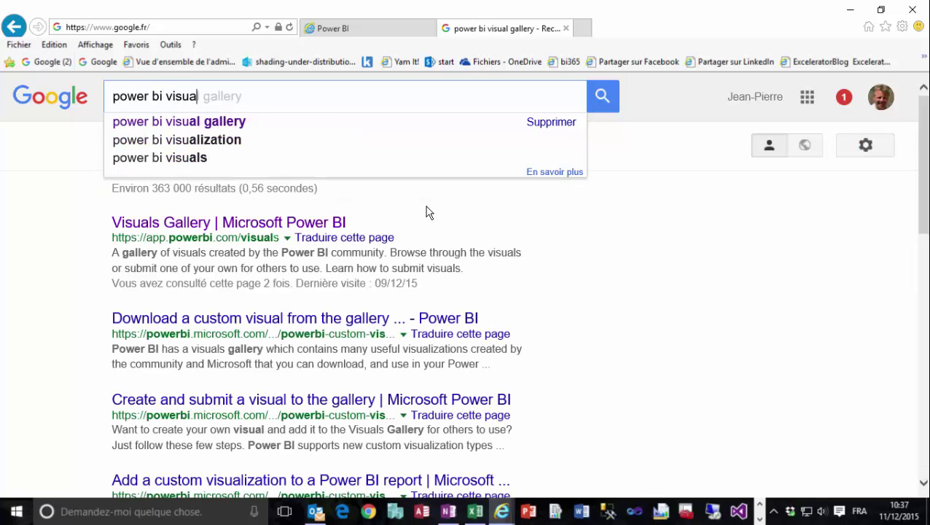
{"action": "type", "text": "l gallery"}
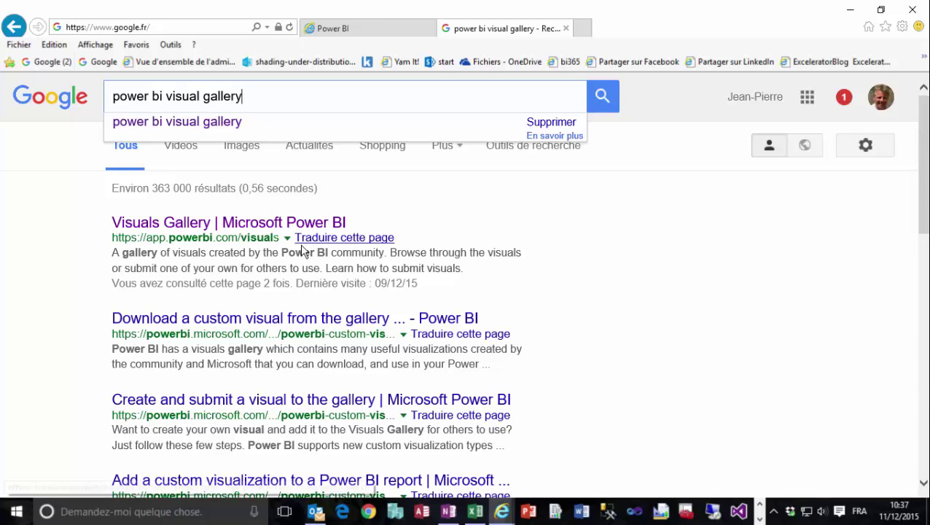
{"action": "left_click", "coordinate": [293, 224]}
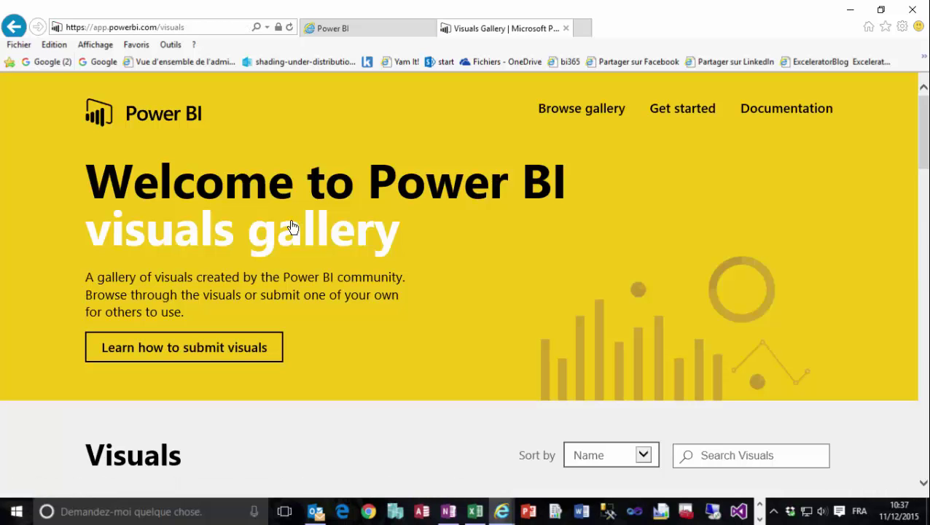
Browse the custom visuals offered in the gallery and find the Chiclet Slicer among them.
{"action": "scroll", "coordinate": [451, 337], "scroll_direction": "down", "scroll_amount": 5}
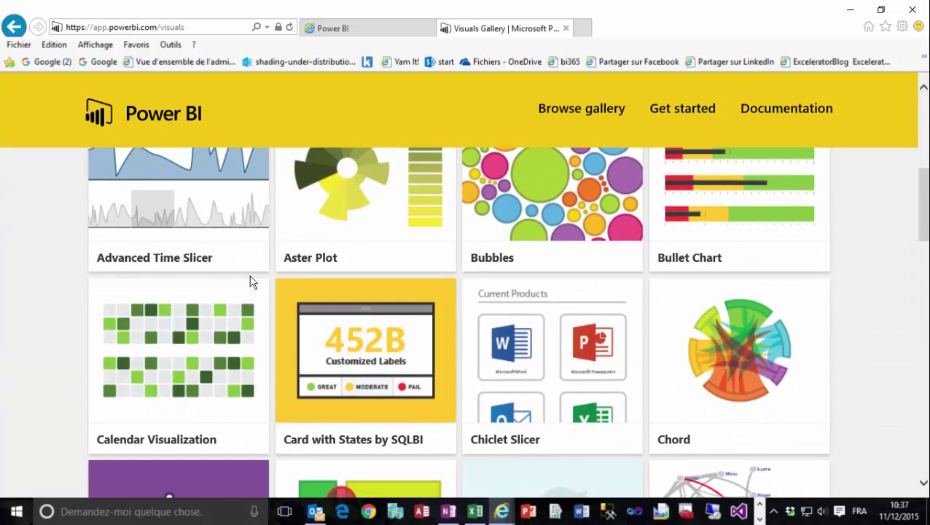
{"action": "scroll", "coordinate": [653, 344], "scroll_direction": "down", "scroll_amount": 3}
{"action": "scroll", "coordinate": [654, 345], "scroll_direction": "down", "scroll_amount": 4}
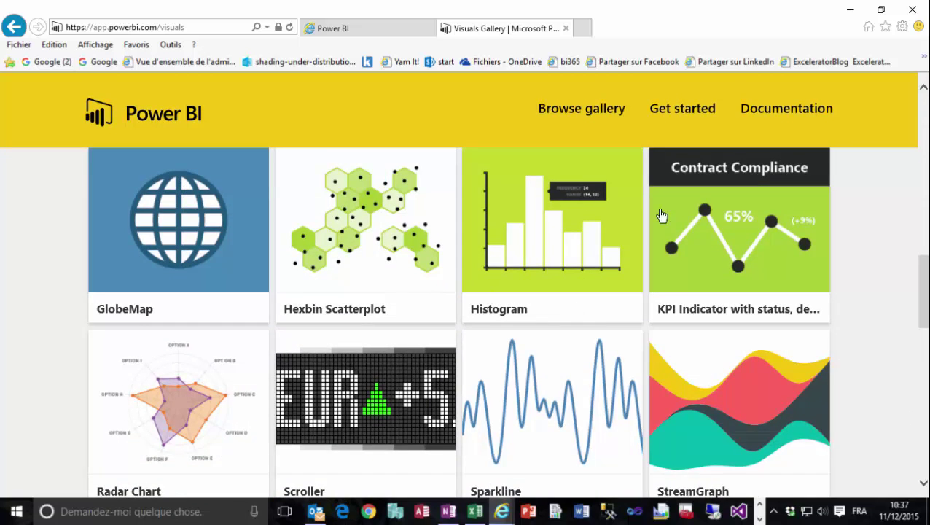
{"action": "scroll", "coordinate": [567, 441], "scroll_direction": "down", "scroll_amount": 2}
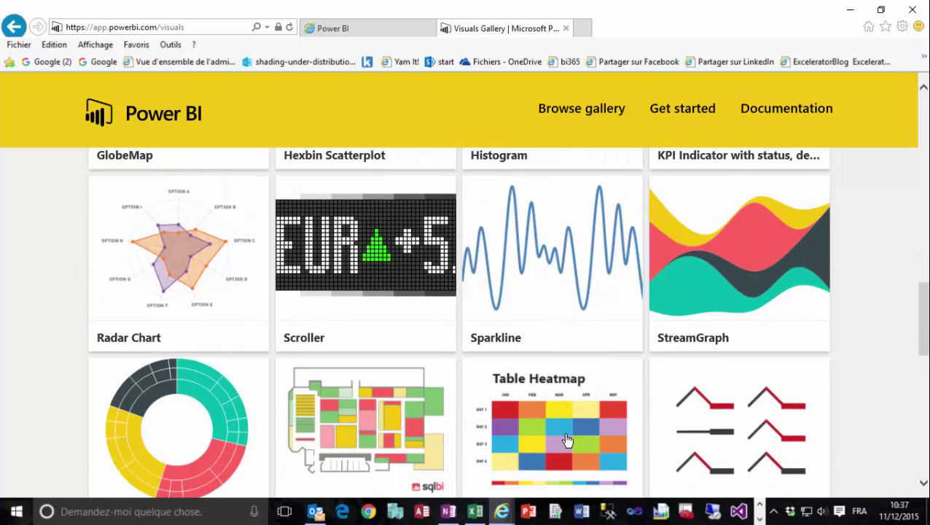
{"action": "scroll", "coordinate": [567, 440], "scroll_direction": "down", "scroll_amount": 3}
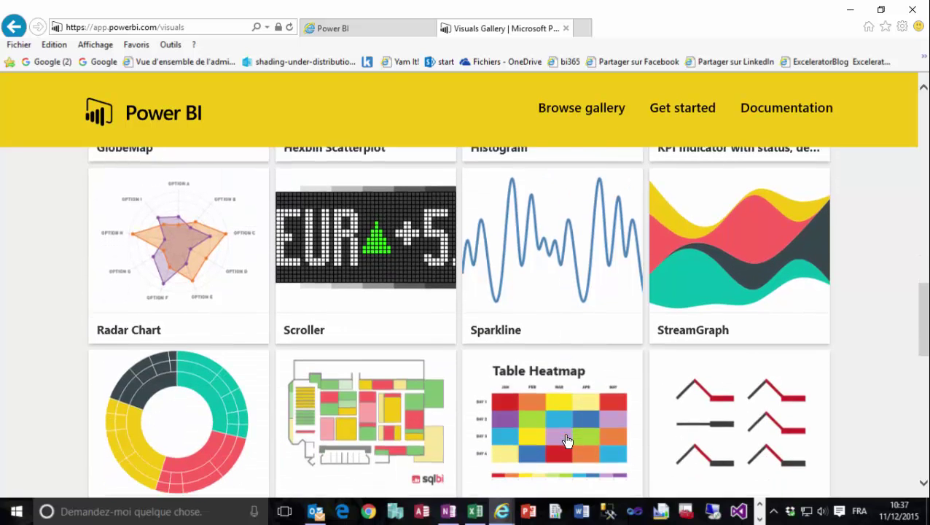
{"action": "scroll", "coordinate": [567, 440], "scroll_direction": "up", "scroll_amount": 4}
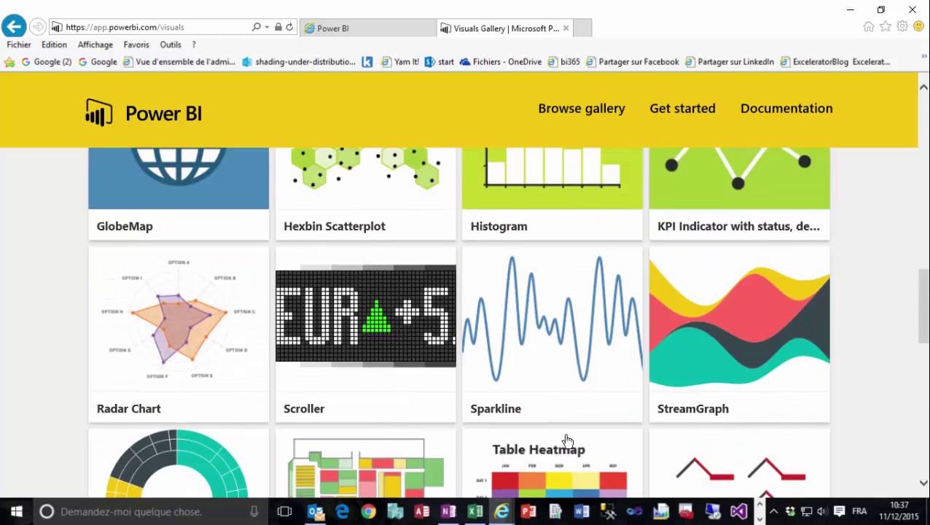
{"action": "scroll", "coordinate": [567, 441], "scroll_direction": "up", "scroll_amount": 3}
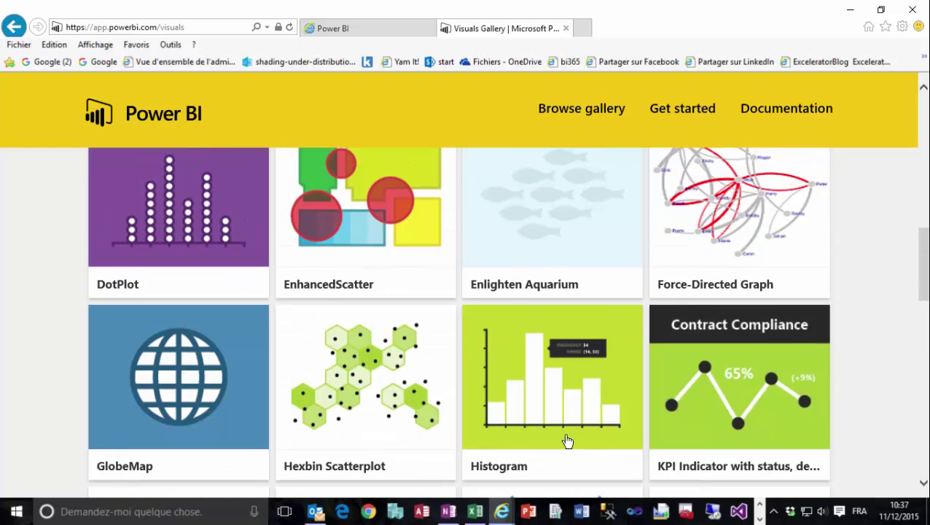
{"action": "scroll", "coordinate": [567, 440], "scroll_direction": "up", "scroll_amount": 4}
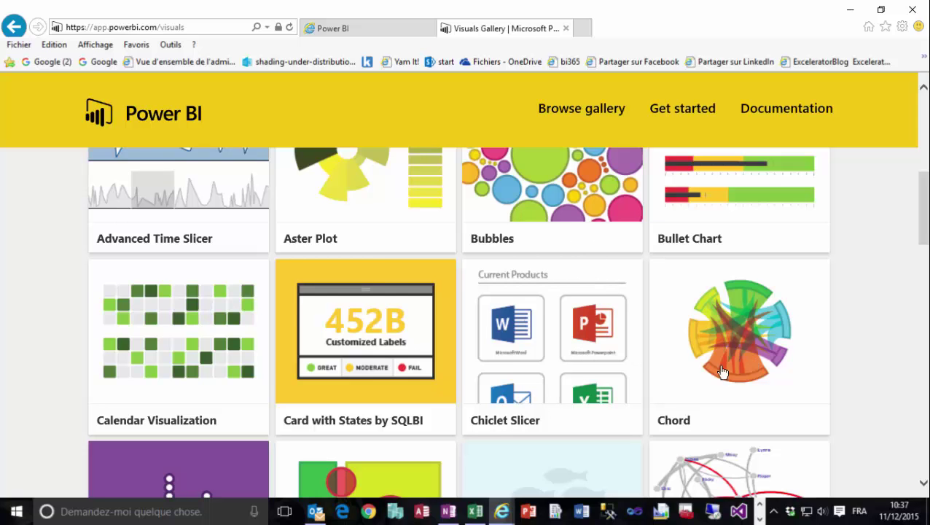
Request the Chiclet Slicer visual's download and accept its terms, then dismiss the save prompt for ChicletSlicer.pbiviz.
{"action": "left_click", "coordinate": [560, 337]}
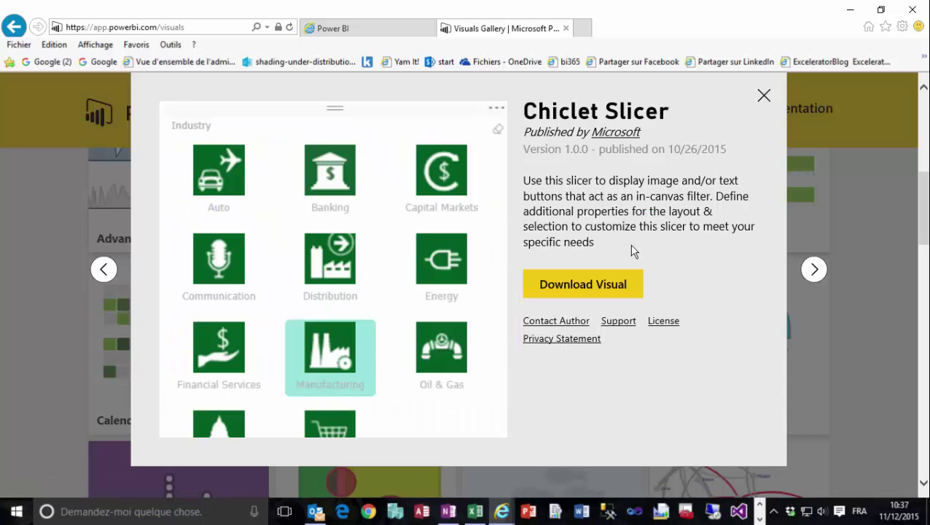
{"action": "left_click", "coordinate": [582, 290]}
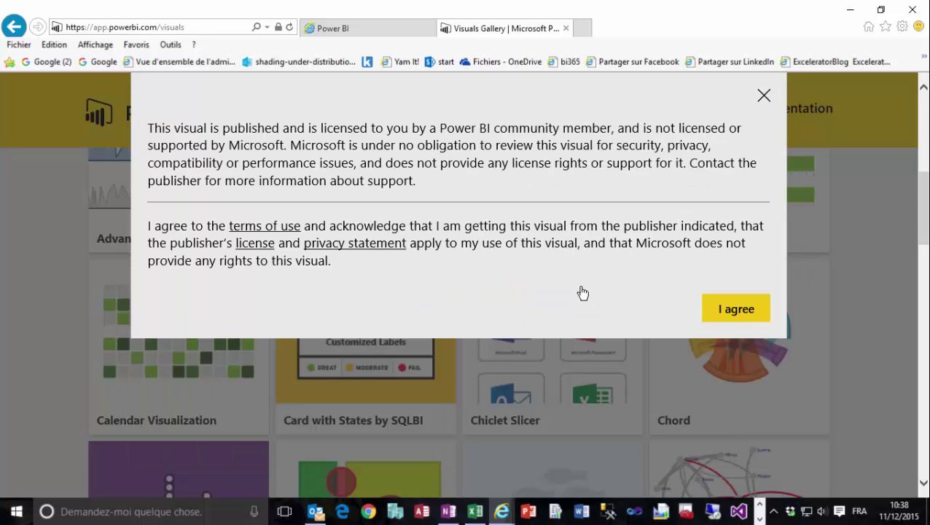
{"action": "left_click", "coordinate": [726, 315]}
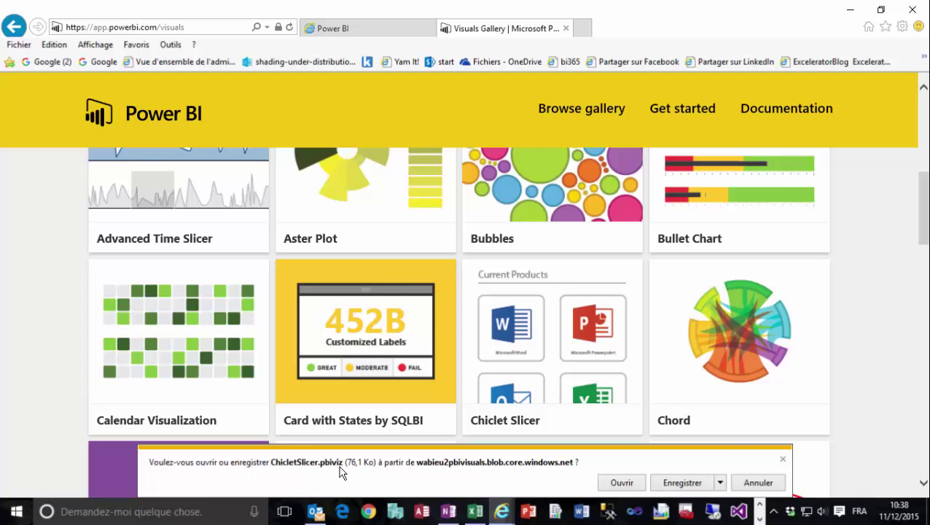
{"action": "left_click", "coordinate": [783, 461]}
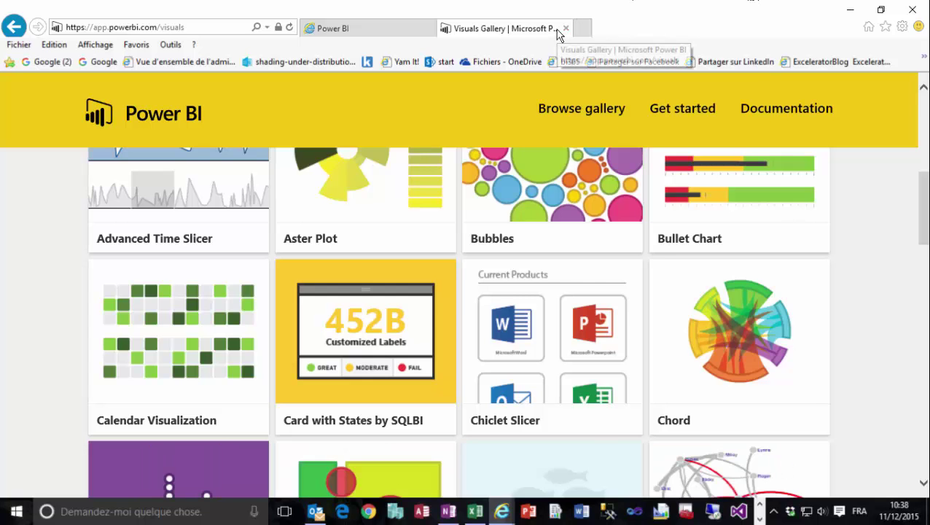
Switch to the Vehicules2 report in Power BI Desktop.
{"action": "left_click", "coordinate": [759, 519]}
{"action": "mouse_move", "coordinate": [452, 511]}
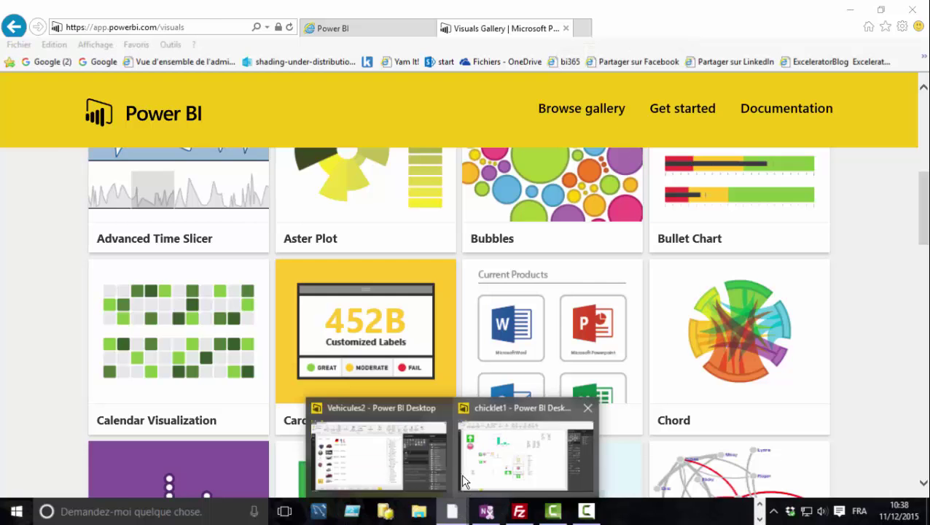
{"action": "left_click", "coordinate": [358, 468]}
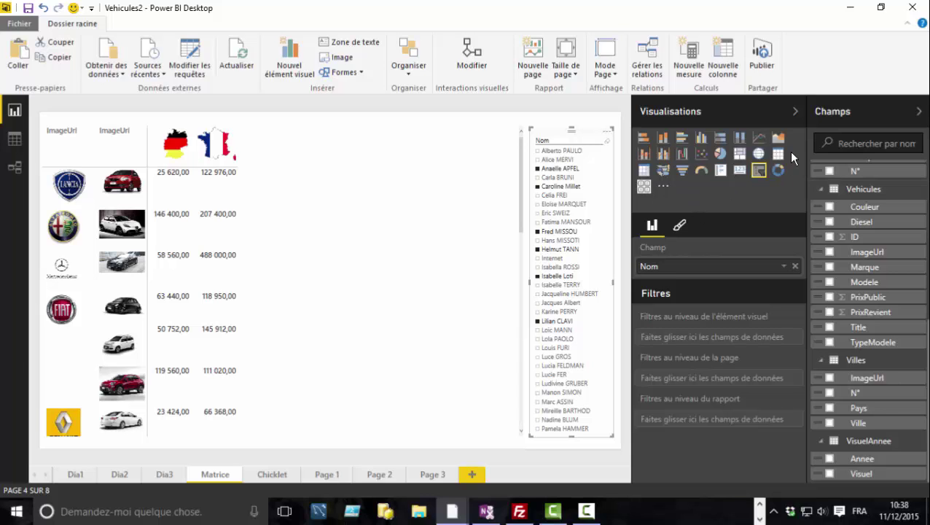
Import the custom visual WordCloud.pbiviz from the Téléchargements folder into the report.
{"action": "left_click", "coordinate": [664, 189]}
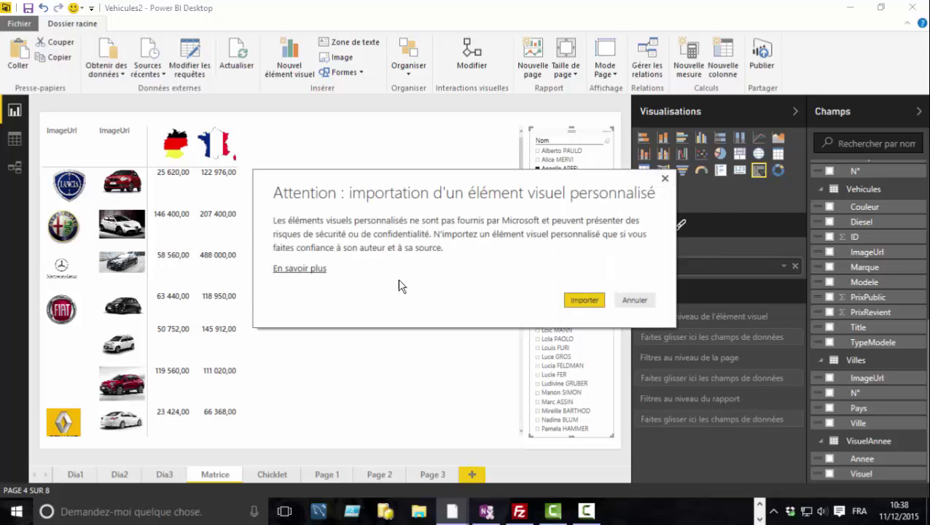
{"action": "left_click", "coordinate": [587, 301]}
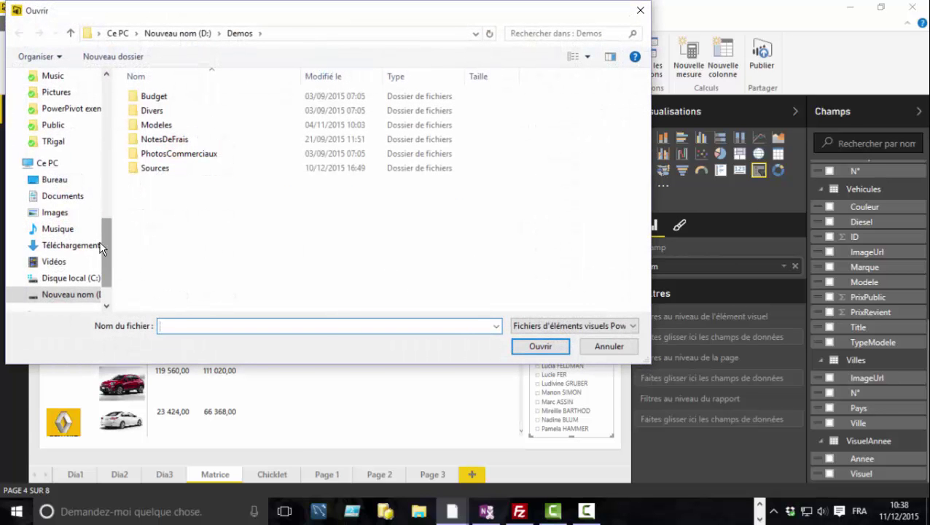
{"action": "scroll", "coordinate": [62, 116], "scroll_direction": "up", "scroll_amount": 5}
{"action": "left_click", "coordinate": [62, 114]}
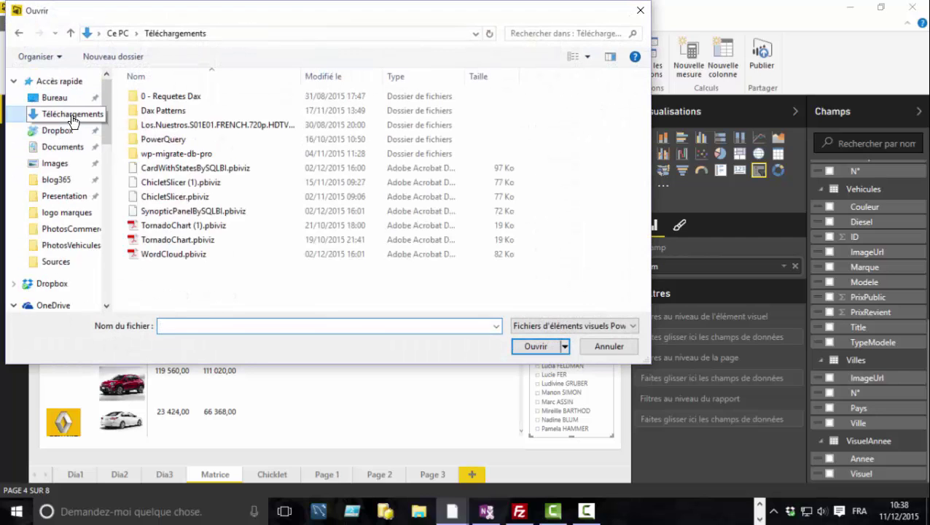
{"action": "left_click", "coordinate": [158, 255]}
{"action": "left_click", "coordinate": [536, 347]}
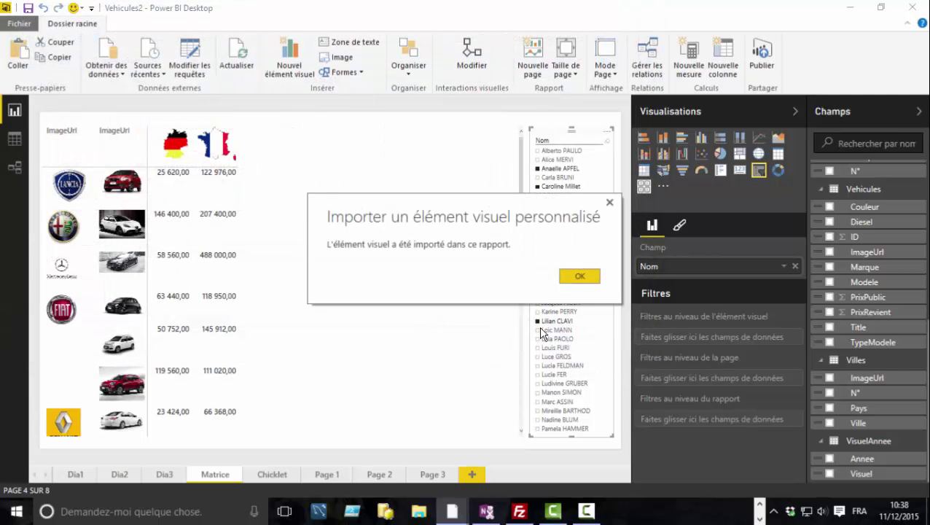
{"action": "left_click", "coordinate": [580, 275]}
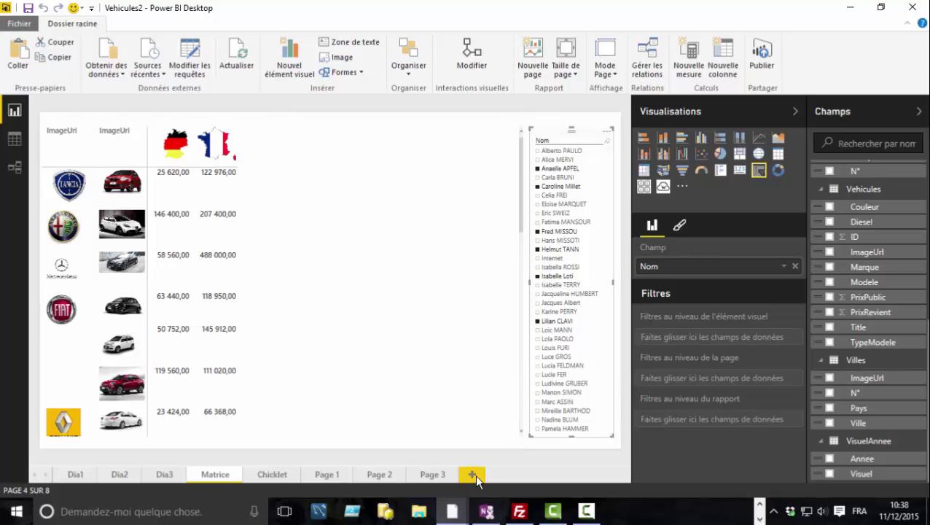
Open the Chicklet report page and try its Pays slicer with France and Internet, ending with Belgique and Allemagne selected.
{"action": "left_click", "coordinate": [271, 475]}
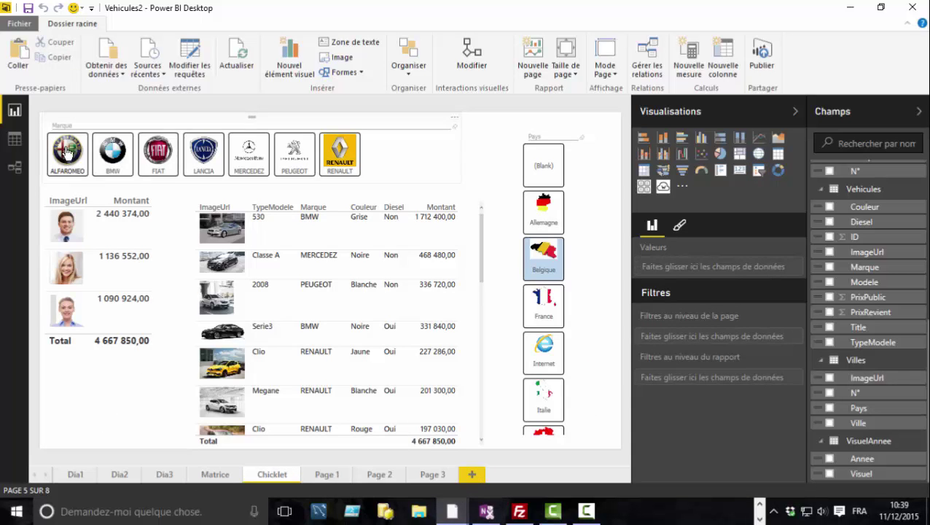
{"action": "left_click", "coordinate": [549, 304]}
{"action": "left_click", "coordinate": [545, 353]}
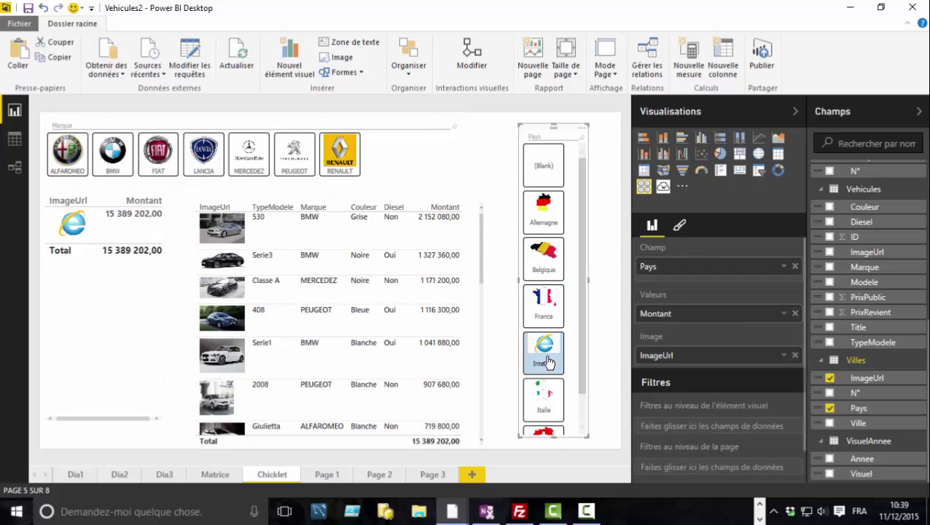
{"action": "left_click", "coordinate": [544, 256]}
{"action": "left_click", "coordinate": [546, 217]}
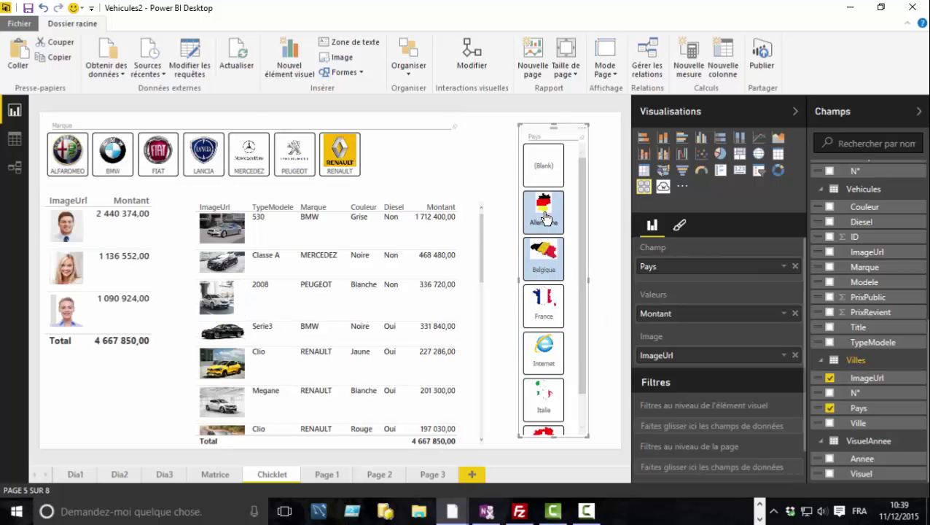
Filter the Chicklet page to the BMW and MERCEDEZ brands and clear the Pays slicer's selection.
{"action": "left_click", "coordinate": [118, 163]}
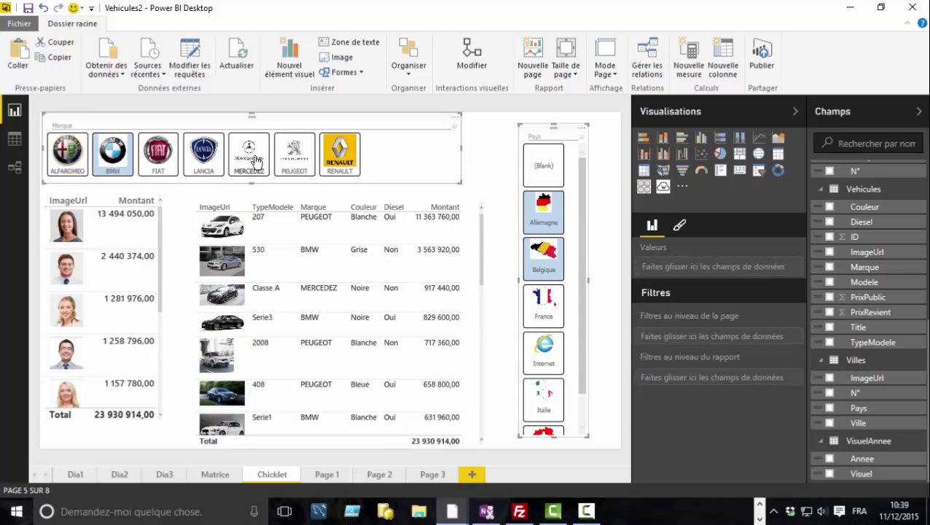
{"action": "left_click", "coordinate": [249, 154]}
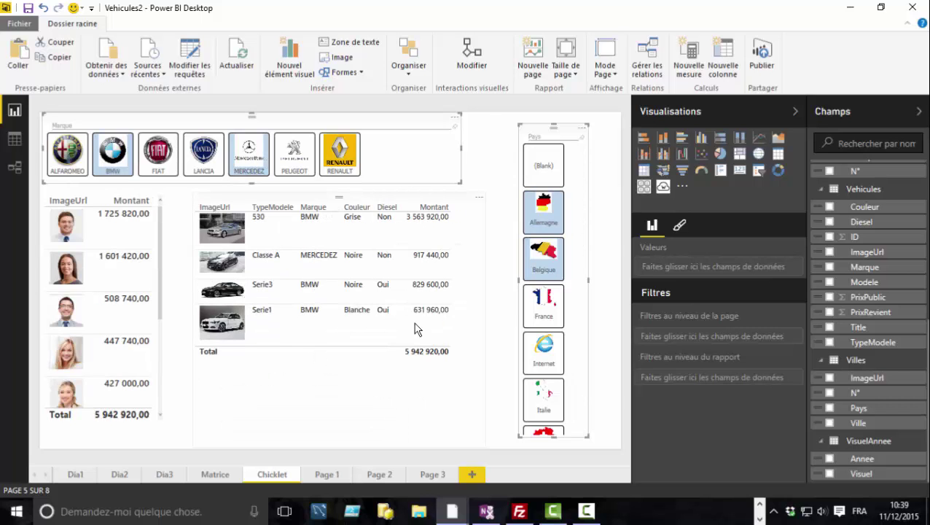
{"action": "left_click", "coordinate": [583, 141]}
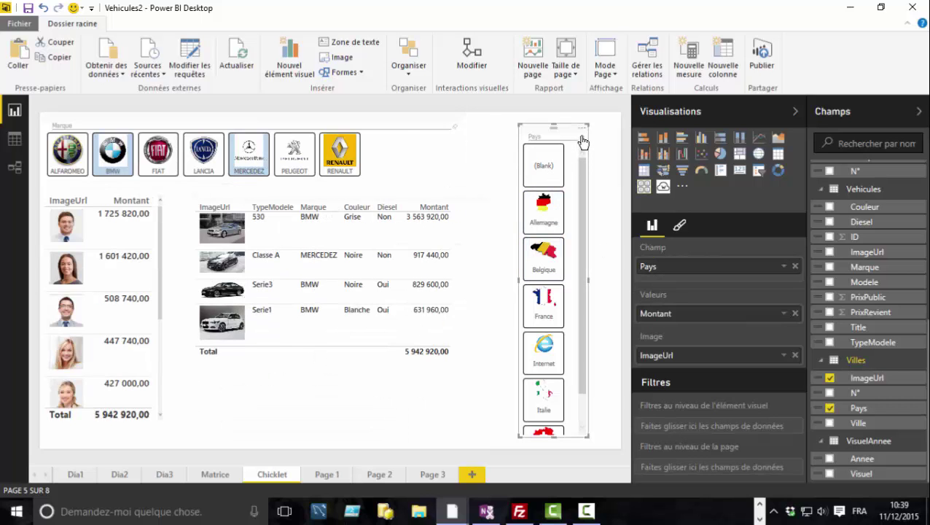
Add a new report page after Page 3 and place an empty Chiclet Slicer visual on it.
{"action": "left_click", "coordinate": [437, 474]}
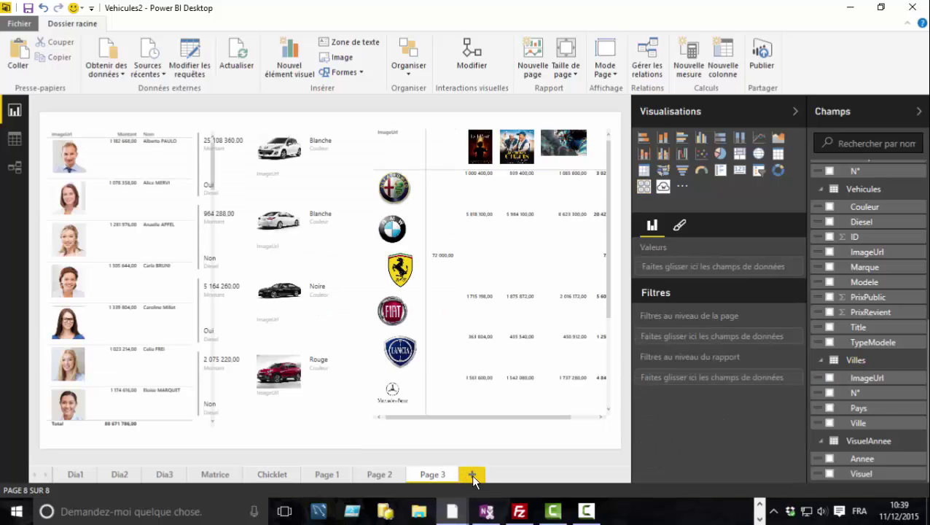
{"action": "left_click", "coordinate": [470, 474]}
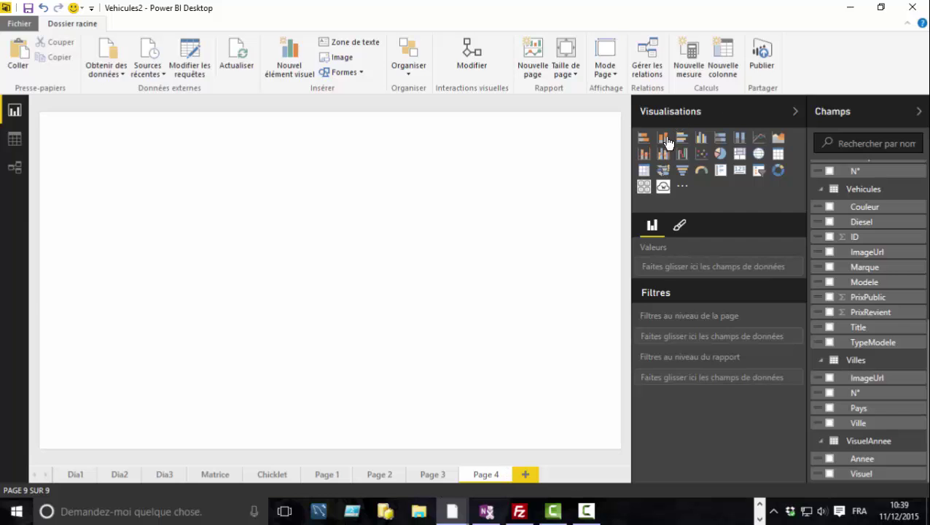
{"action": "left_click", "coordinate": [643, 187]}
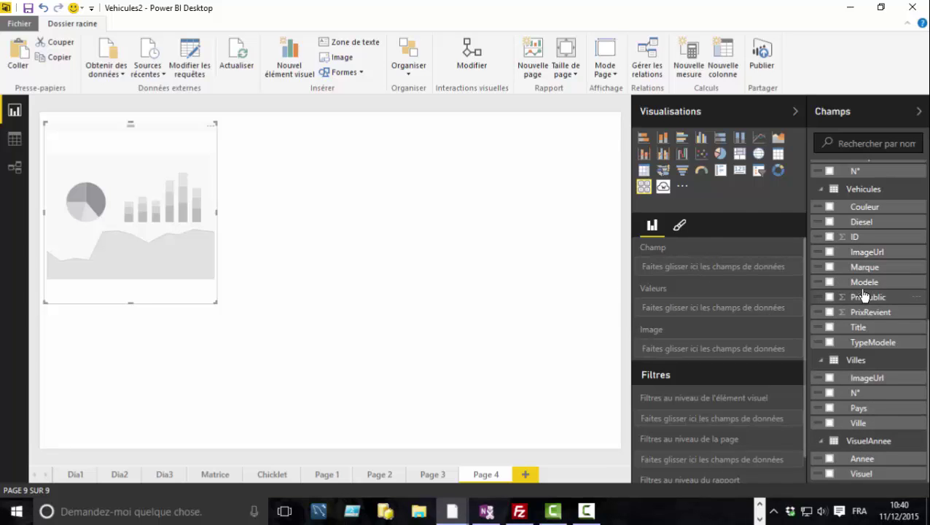
Use Marque from the Marques table as the Chiclet Slicer's field and Montant as its values, and shorten the slicer to fit the brands.
{"action": "left_click", "coordinate": [822, 190]}
{"action": "scroll", "coordinate": [820, 193], "scroll_direction": "up", "scroll_amount": 3}
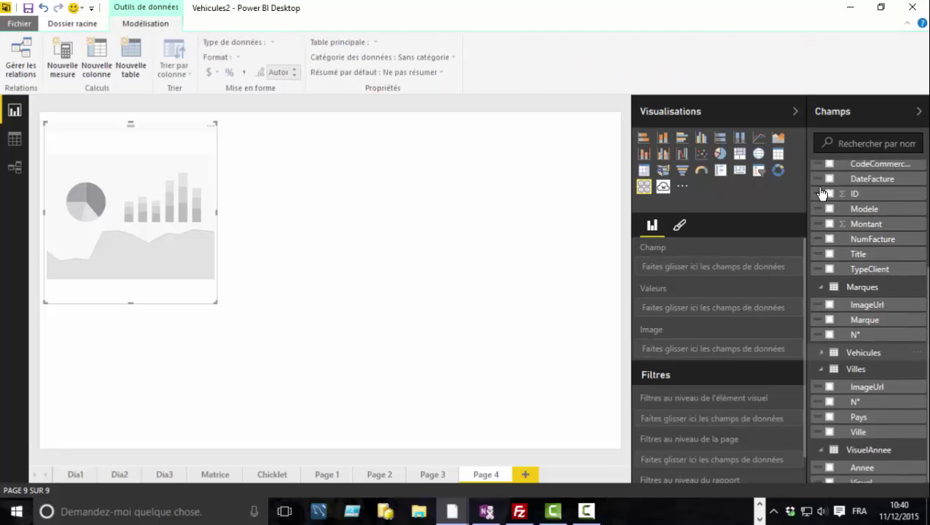
{"action": "scroll", "coordinate": [820, 193], "scroll_direction": "down", "scroll_amount": 3}
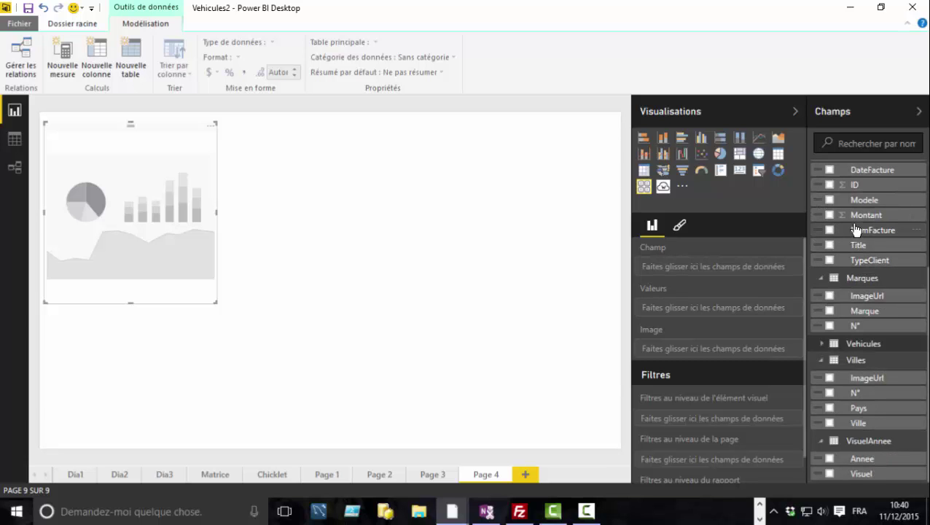
{"action": "left_click_drag", "start_coordinate": [849, 220], "coordinate": [687, 307]}
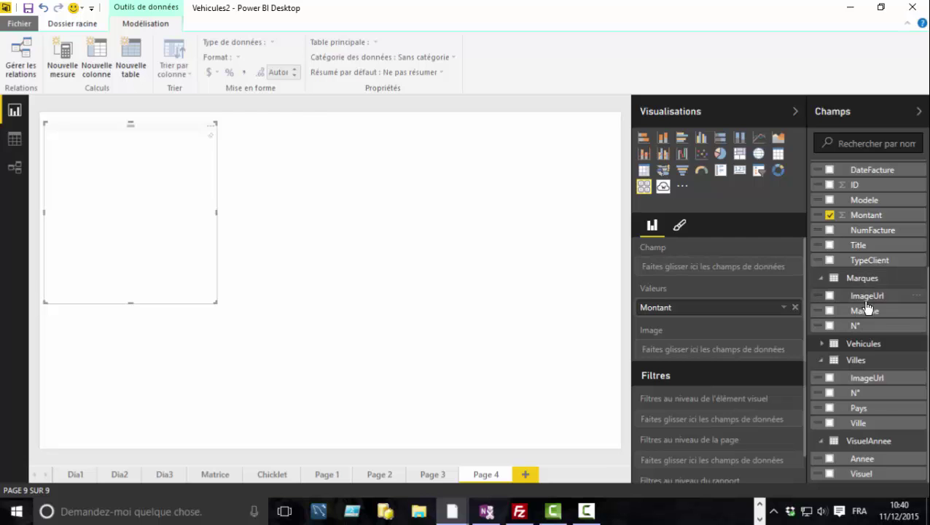
{"action": "left_click_drag", "start_coordinate": [867, 307], "coordinate": [718, 267]}
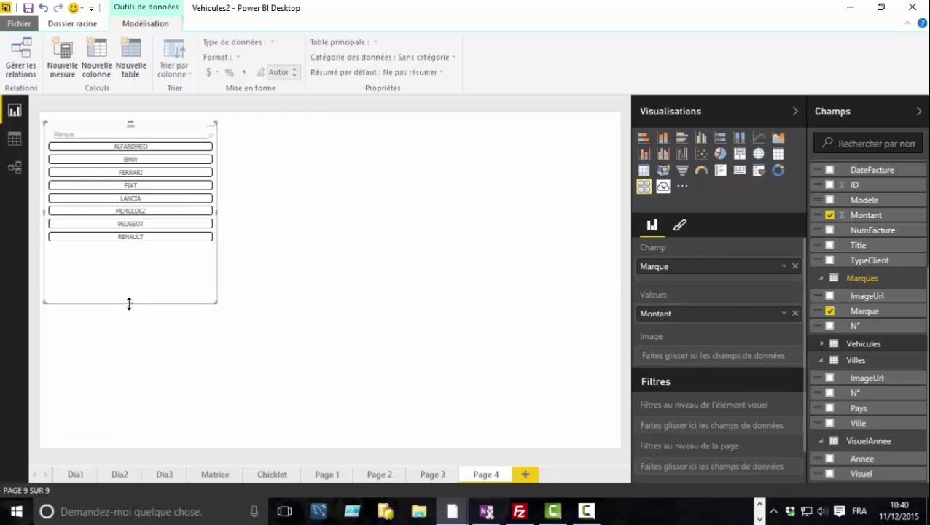
{"action": "left_click_drag", "start_coordinate": [129, 303], "coordinate": [131, 250]}
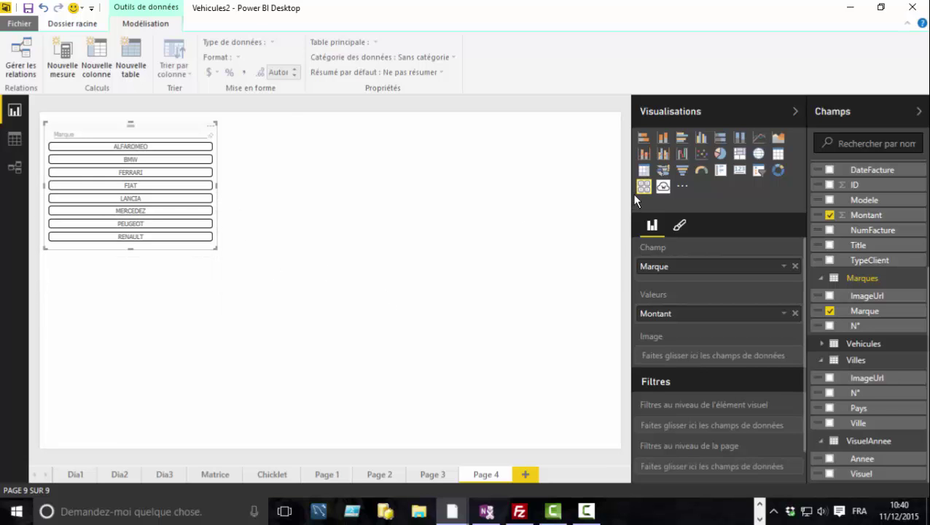
Turn on the slicer's horizontal orientation and resize it into a low, wide strip holding all brands in one row.
{"action": "left_click", "coordinate": [680, 227]}
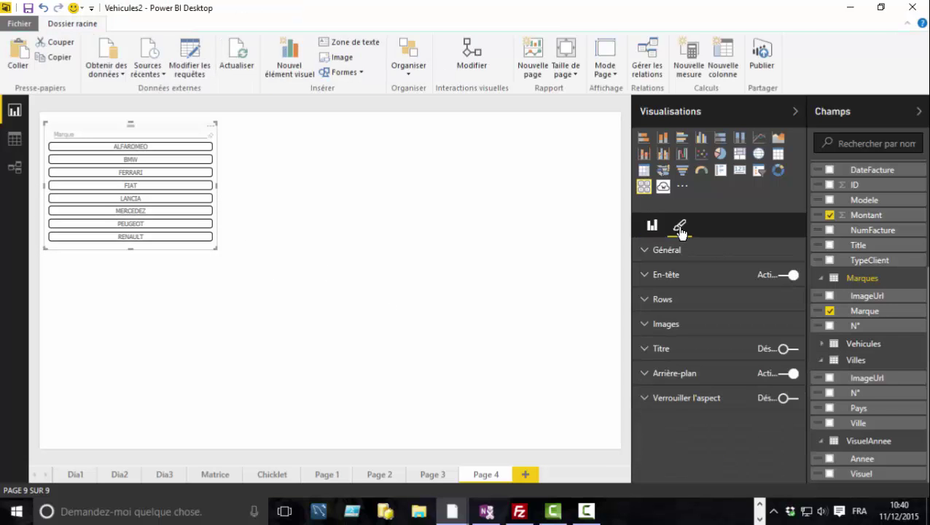
{"action": "left_click", "coordinate": [643, 252]}
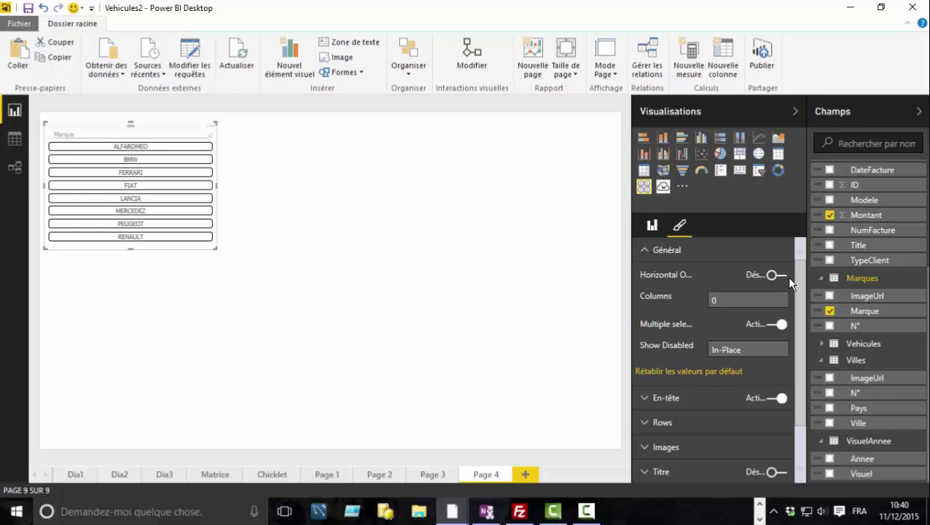
{"action": "left_click", "coordinate": [783, 276]}
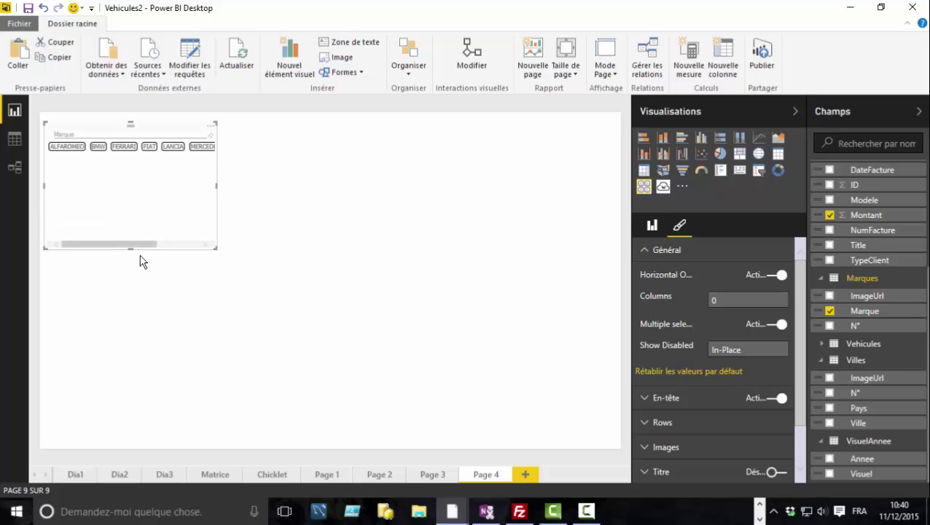
{"action": "left_click_drag", "start_coordinate": [130, 248], "coordinate": [139, 172]}
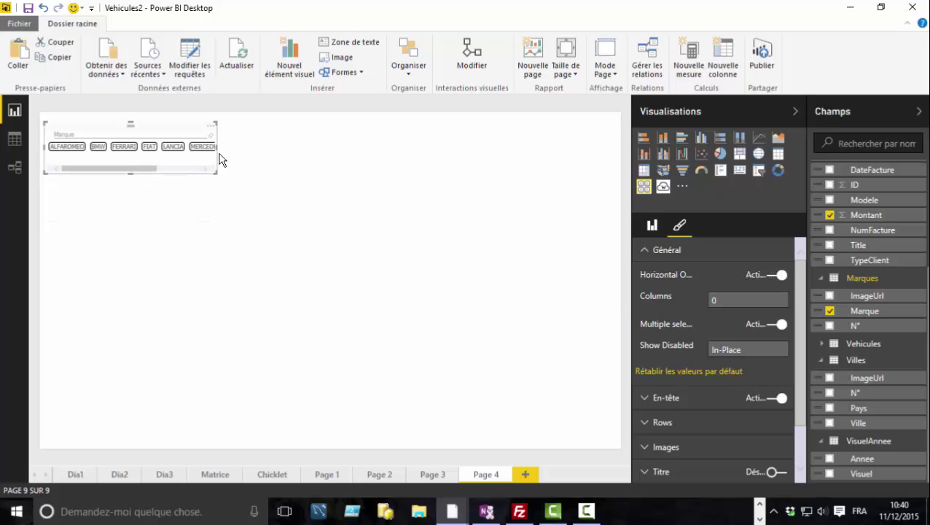
{"action": "left_click_drag", "start_coordinate": [216, 145], "coordinate": [331, 176]}
{"action": "left_click", "coordinate": [538, 277]}
Set the height and width of the slicer's rows to 100 and enlarge the visual to fit all the brand tiles.
{"action": "left_click", "coordinate": [679, 229]}
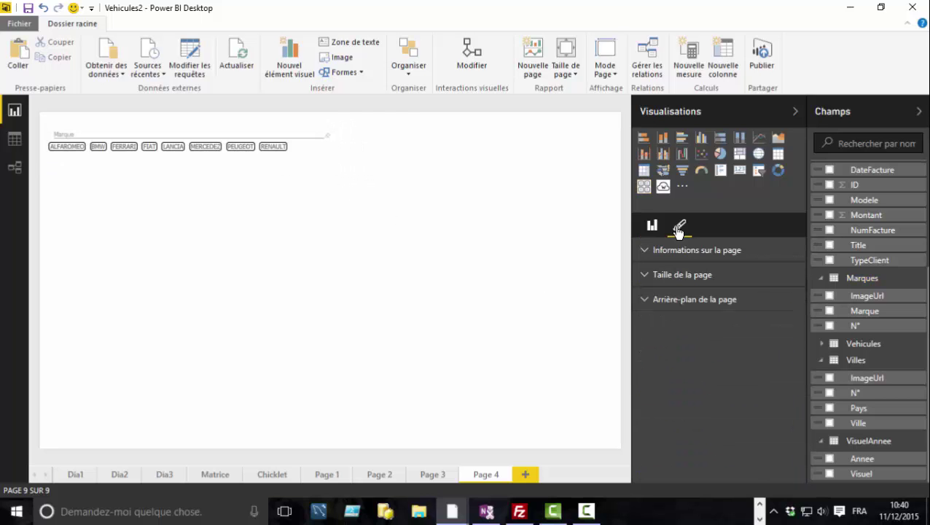
{"action": "left_click", "coordinate": [305, 142]}
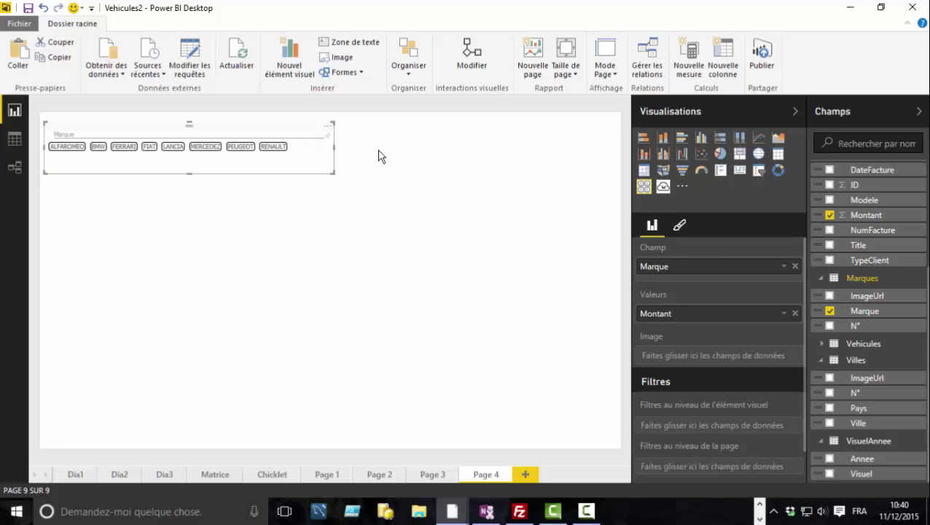
{"action": "left_click", "coordinate": [679, 227]}
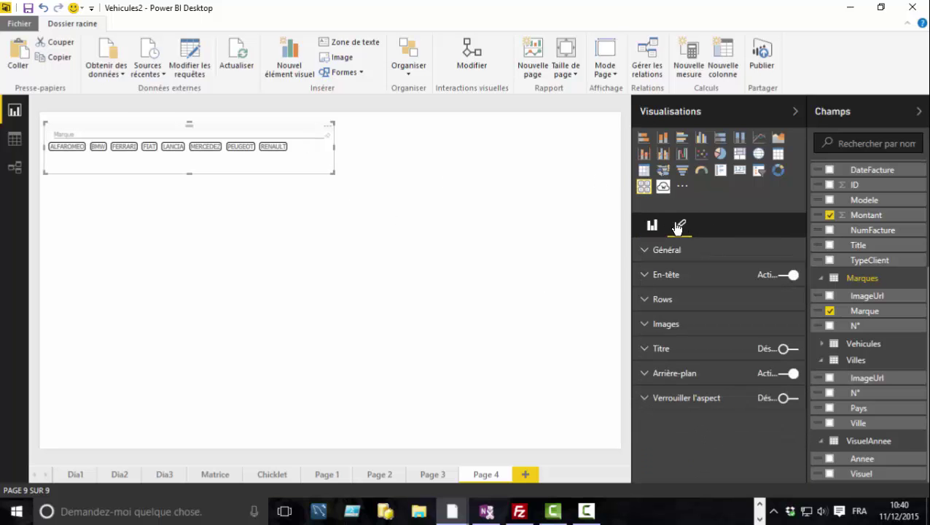
{"action": "left_click", "coordinate": [648, 302]}
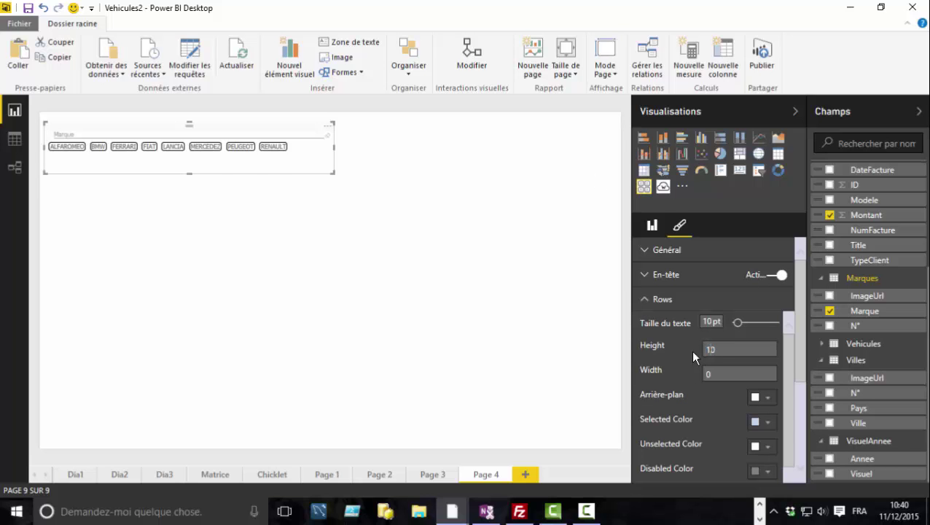
{"action": "type", "text": "0"}
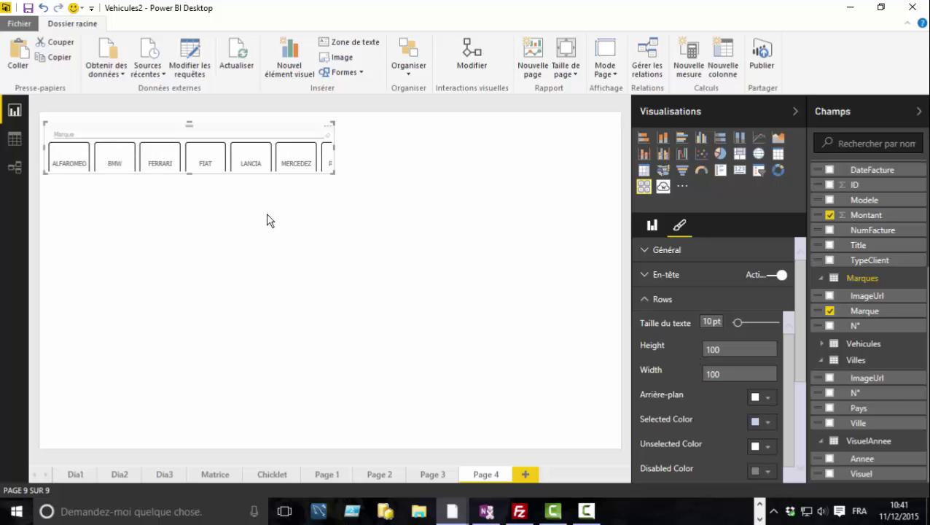
{"action": "left_click_drag", "start_coordinate": [189, 174], "coordinate": [189, 193]}
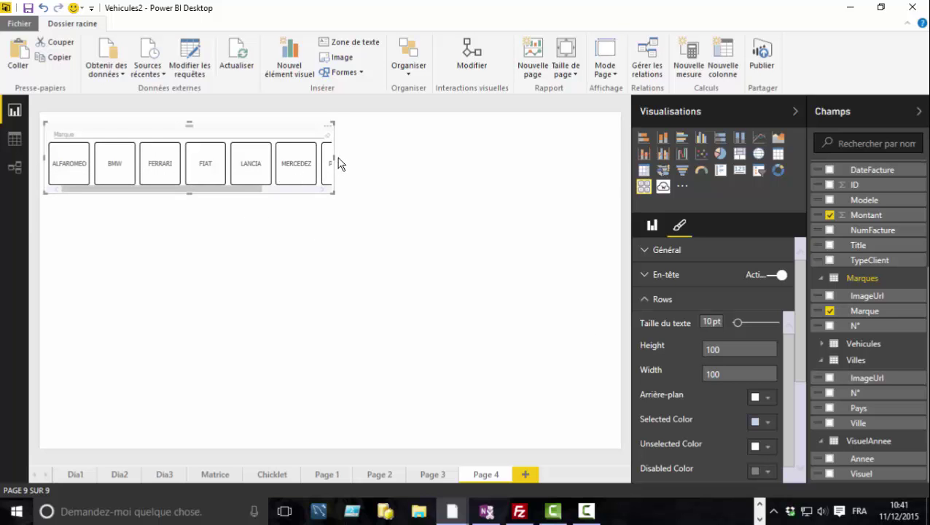
{"action": "left_click_drag", "start_coordinate": [334, 157], "coordinate": [417, 172]}
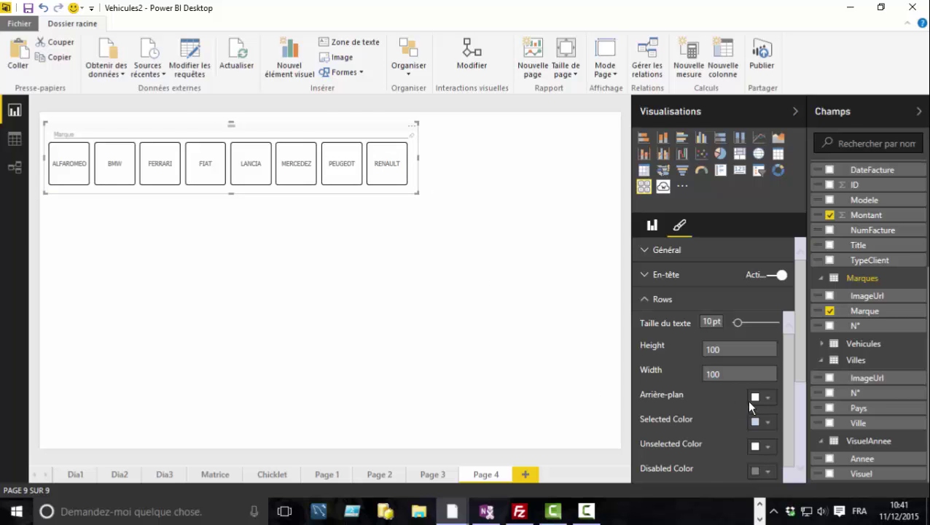
Set the brand tiles' selected colour and text colour to red and their outline colour to green.
{"action": "scroll", "coordinate": [784, 346], "scroll_direction": "down", "scroll_amount": 1}
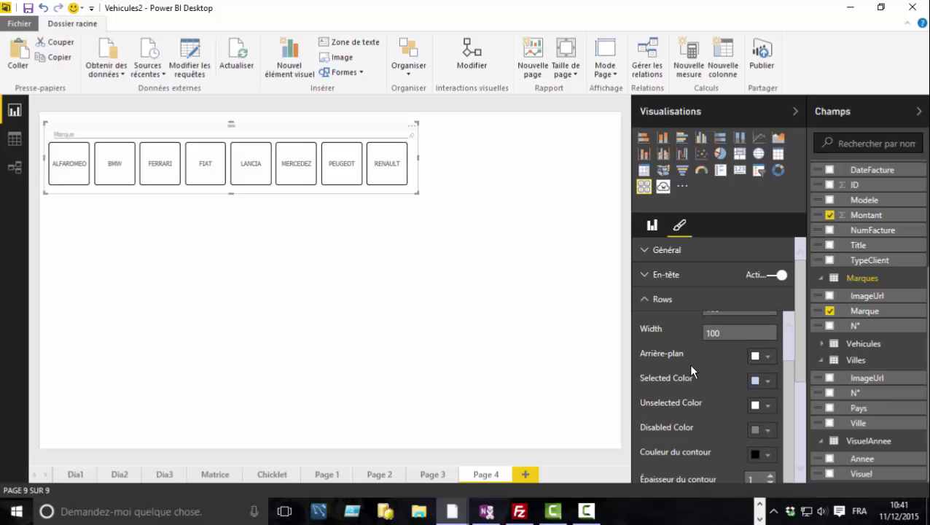
{"action": "left_click", "coordinate": [765, 382]}
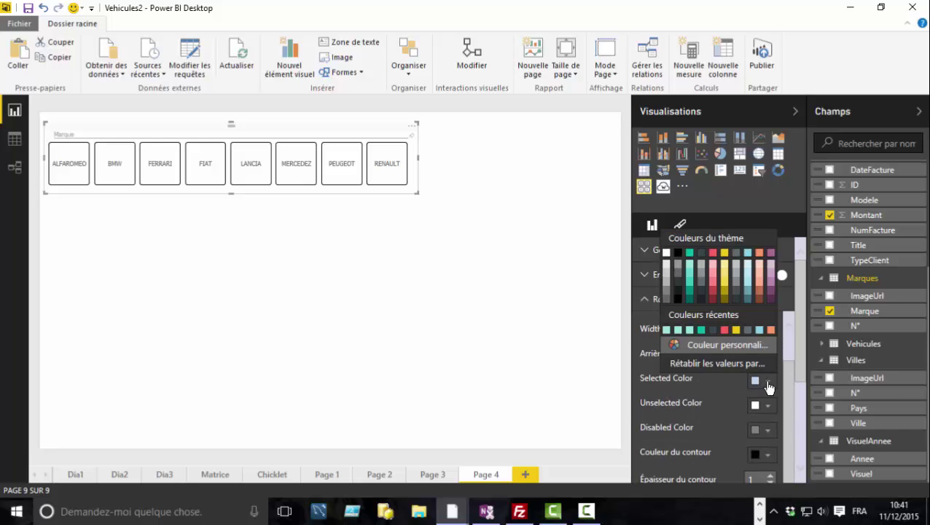
{"action": "left_click", "coordinate": [724, 331]}
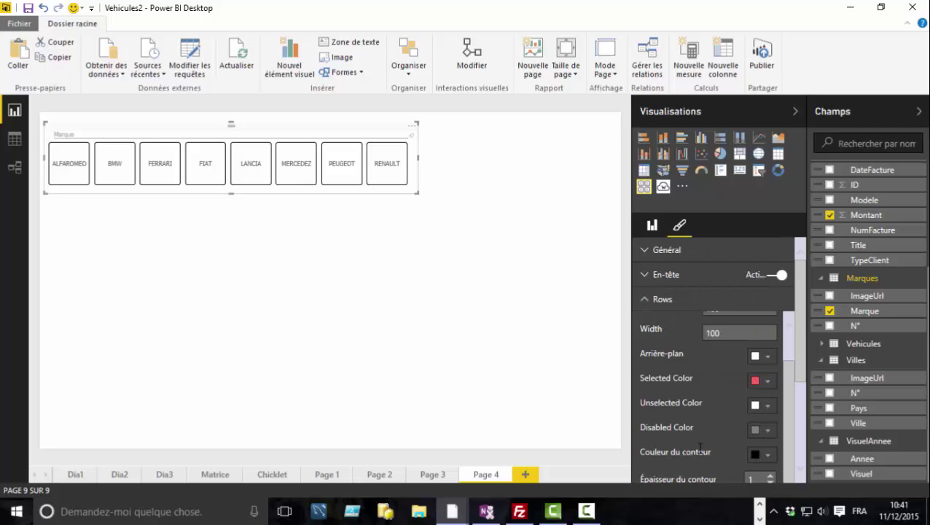
{"action": "scroll", "coordinate": [689, 433], "scroll_direction": "down", "scroll_amount": 2}
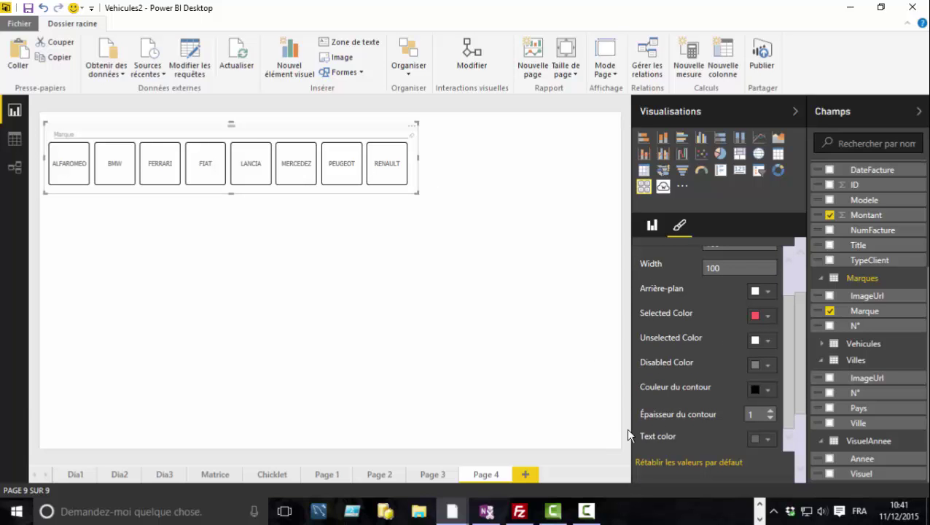
{"action": "left_click", "coordinate": [766, 440]}
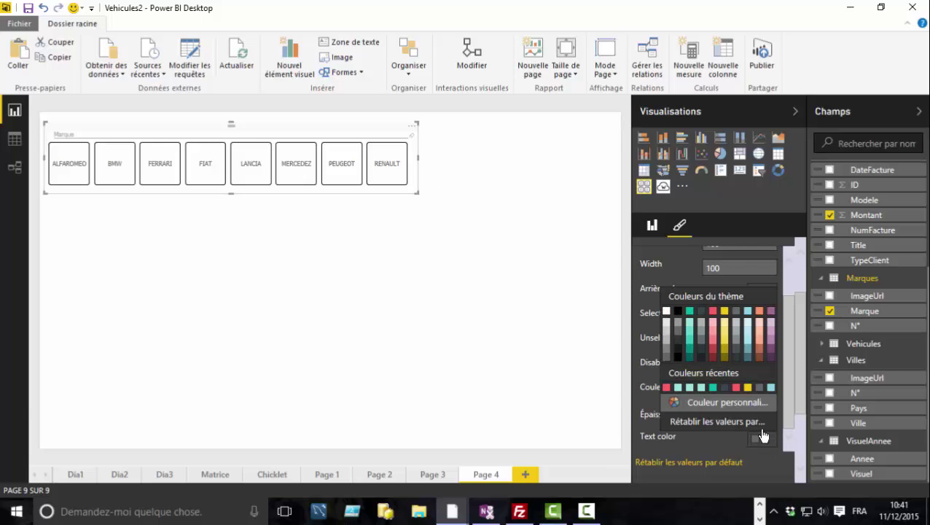
{"action": "left_click", "coordinate": [667, 388]}
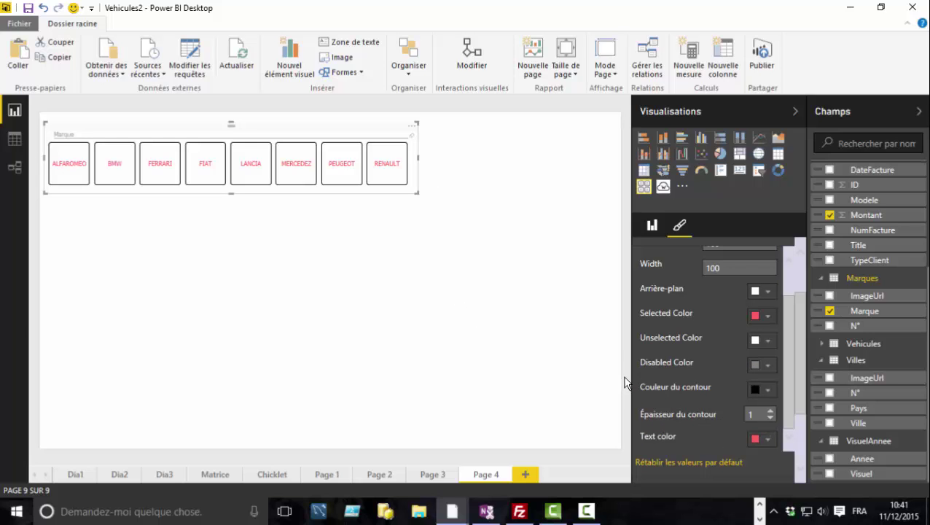
{"action": "left_click", "coordinate": [768, 390]}
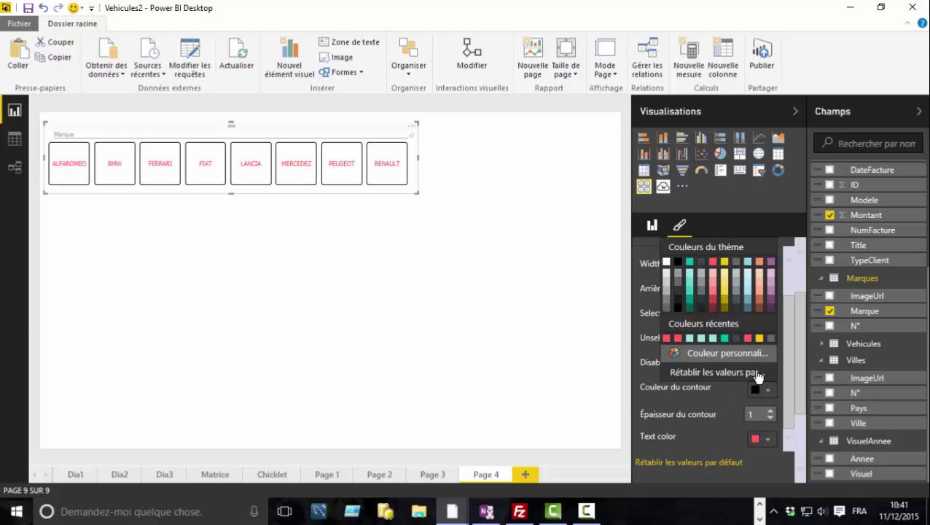
{"action": "left_click", "coordinate": [718, 339]}
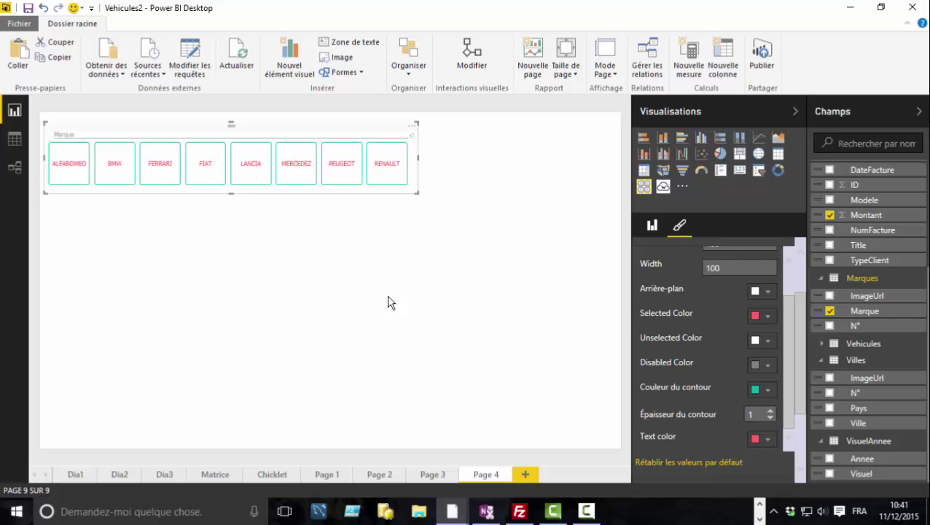
Use the ImageUrl field of the Marques table as the slicer's image source.
{"action": "left_click", "coordinate": [388, 302]}
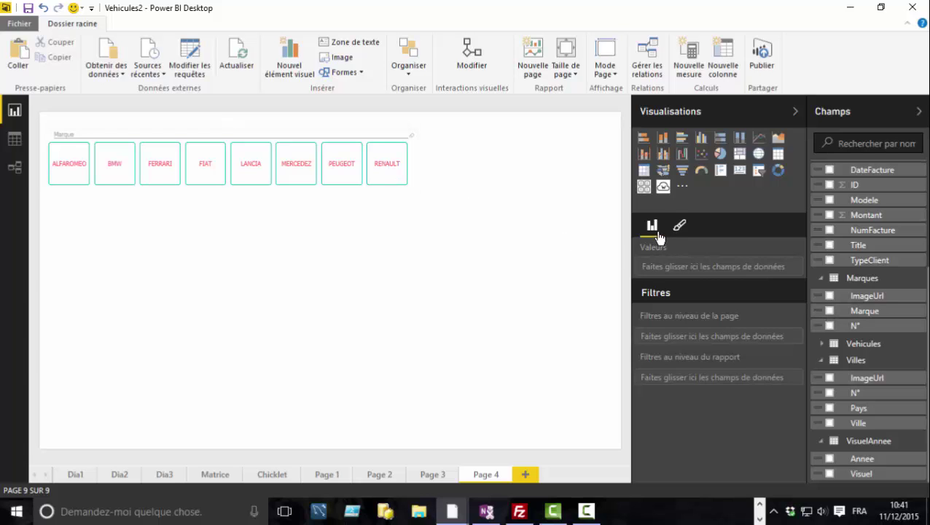
{"action": "left_click", "coordinate": [380, 142]}
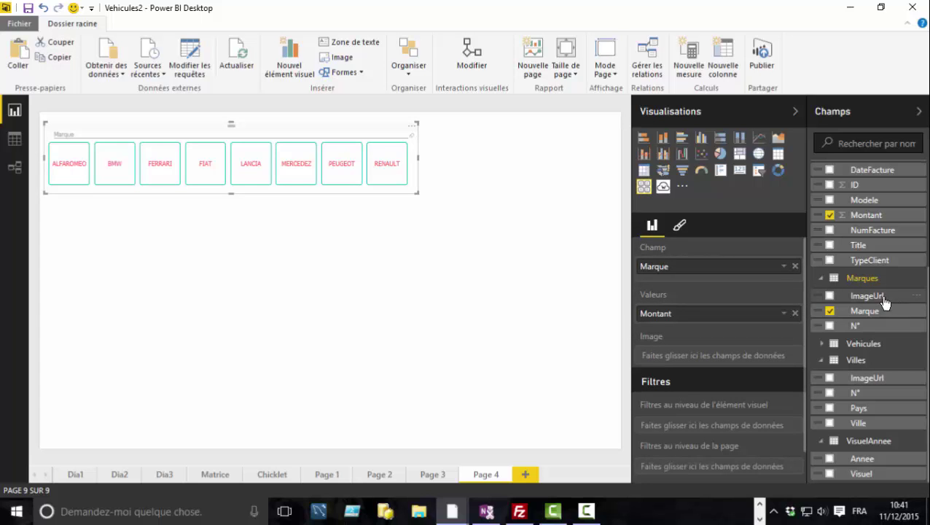
{"action": "left_click_drag", "start_coordinate": [885, 298], "coordinate": [723, 354]}
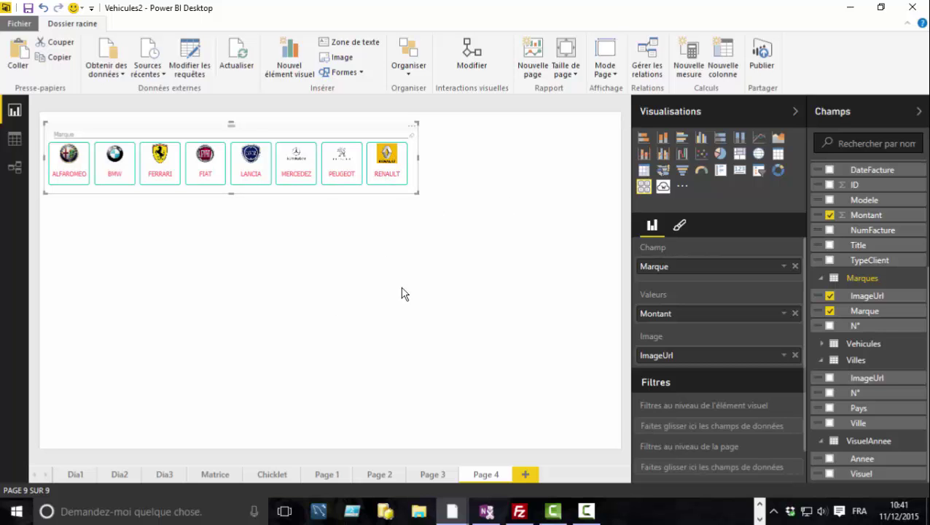
Create a table visual below the slicer with ImageUrl from Vehicules as its first column and Montant as its second.
{"action": "left_click", "coordinate": [143, 280]}
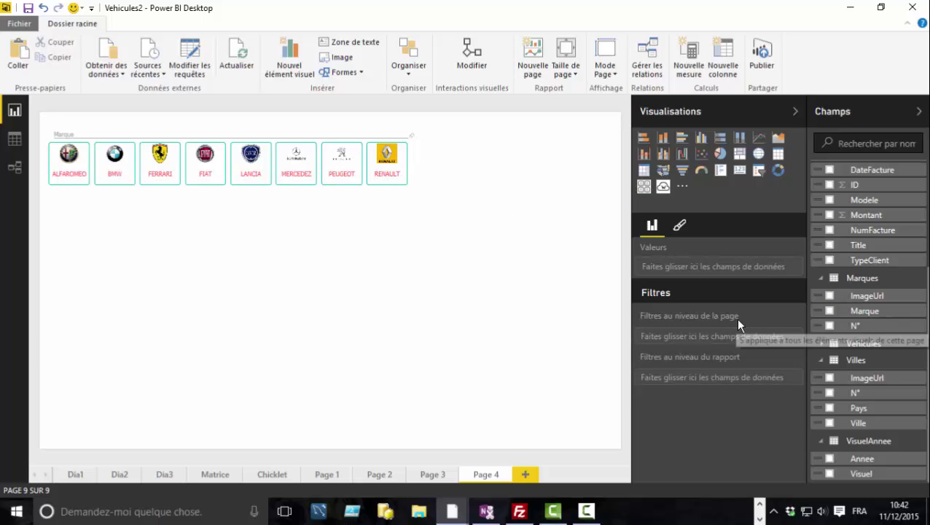
{"action": "left_click", "coordinate": [830, 215]}
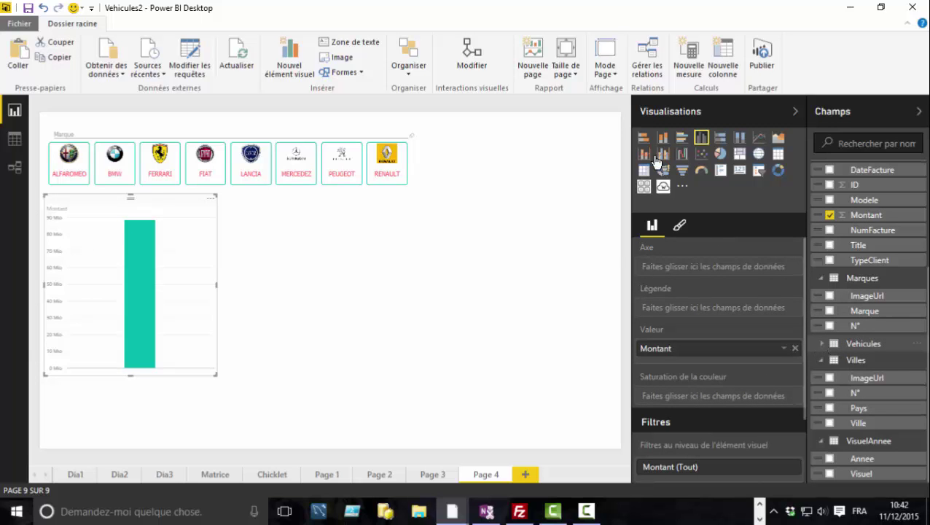
{"action": "left_click", "coordinate": [777, 154]}
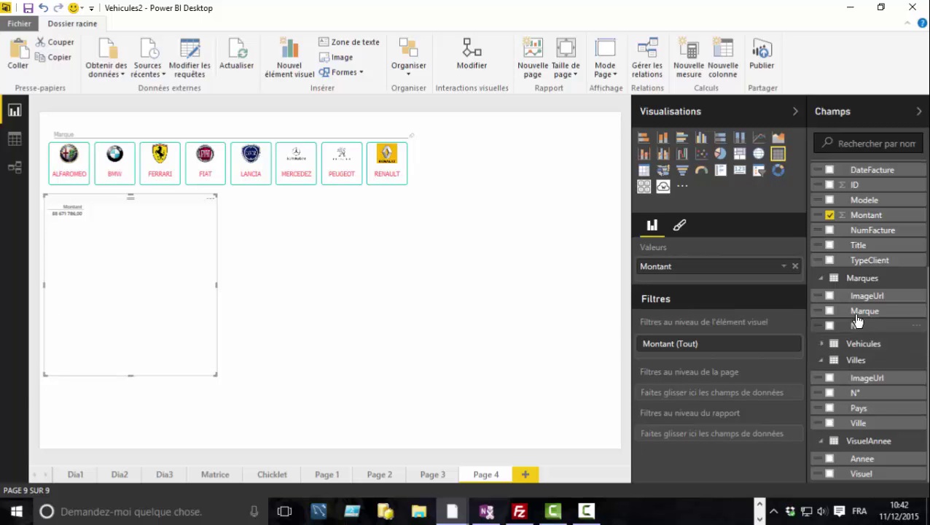
{"action": "left_click", "coordinate": [823, 343]}
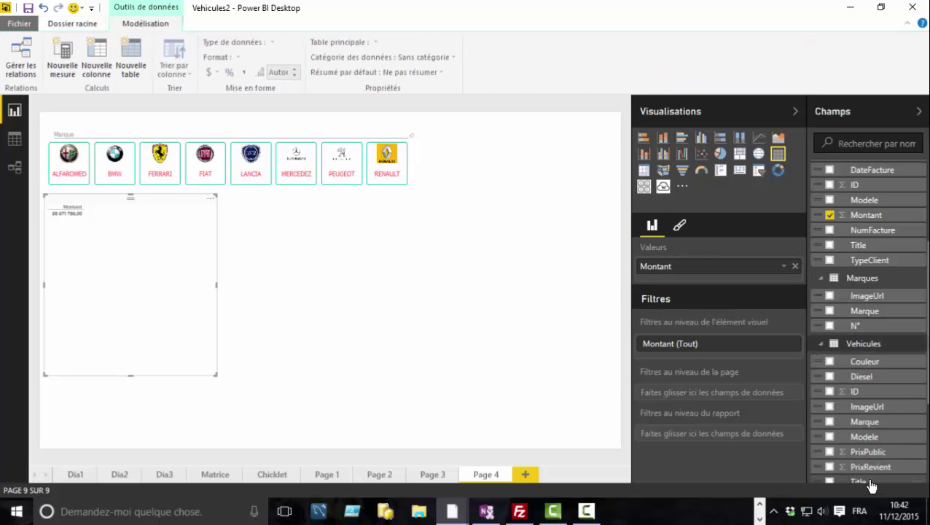
{"action": "left_click", "coordinate": [828, 409]}
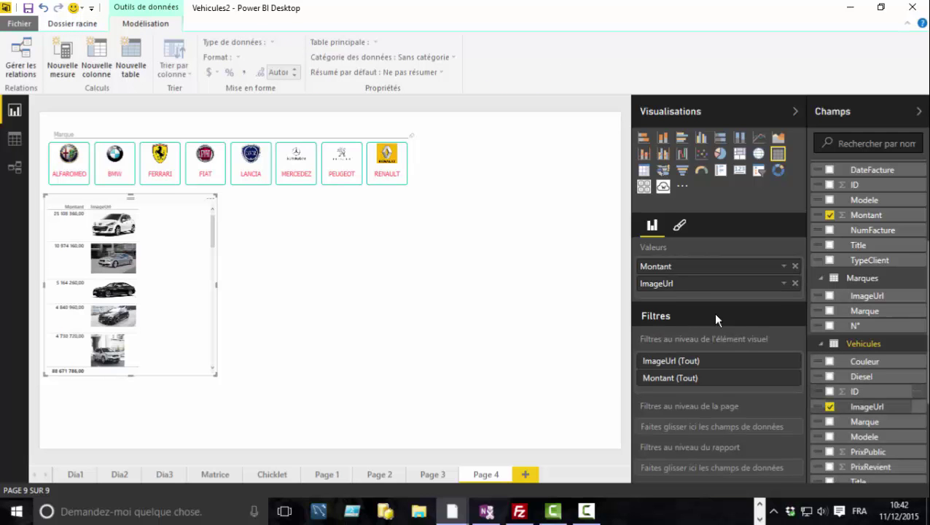
{"action": "left_click_drag", "start_coordinate": [694, 283], "coordinate": [685, 270]}
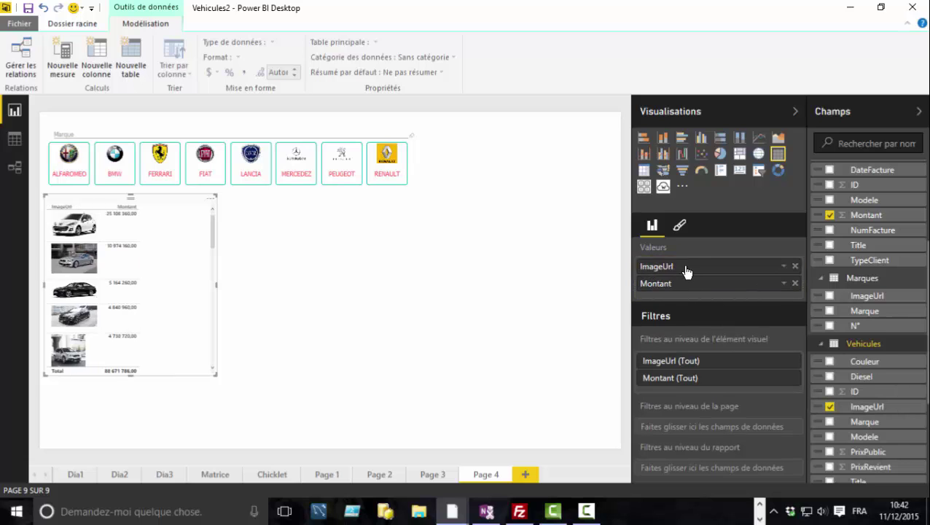
Set the vehicle table's text size to 17 pt and extend the table down to the bottom edge of the report page.
{"action": "left_click", "coordinate": [679, 226]}
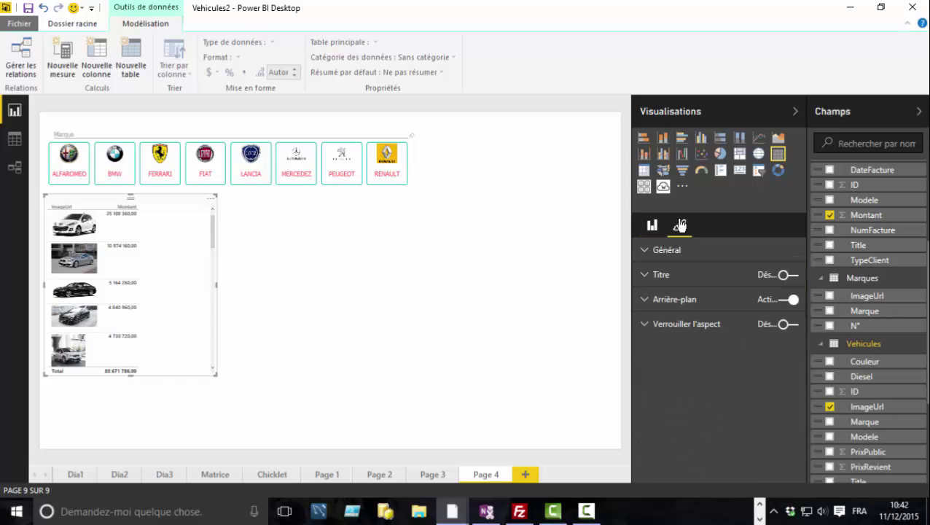
{"action": "left_click", "coordinate": [647, 251]}
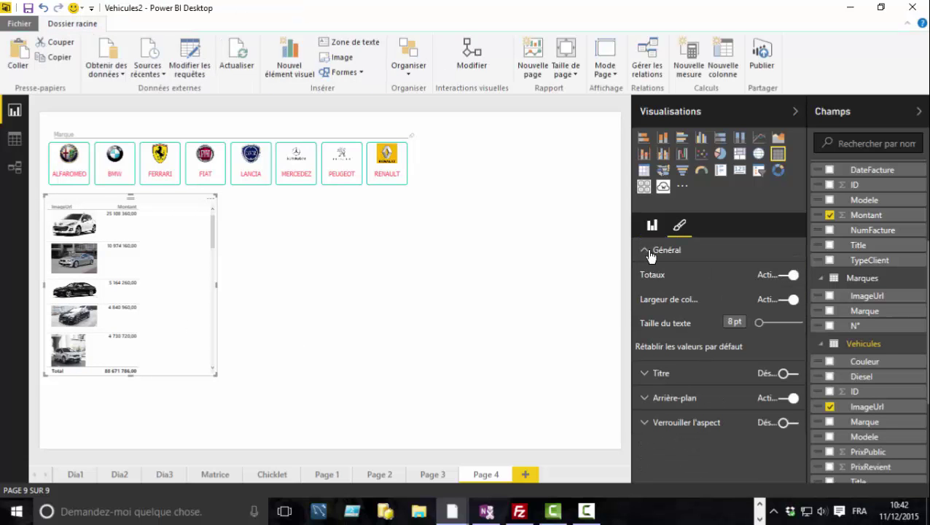
{"action": "left_click_drag", "start_coordinate": [765, 324], "coordinate": [769, 325]}
{"action": "left_click_drag", "start_coordinate": [771, 331], "coordinate": [773, 326]}
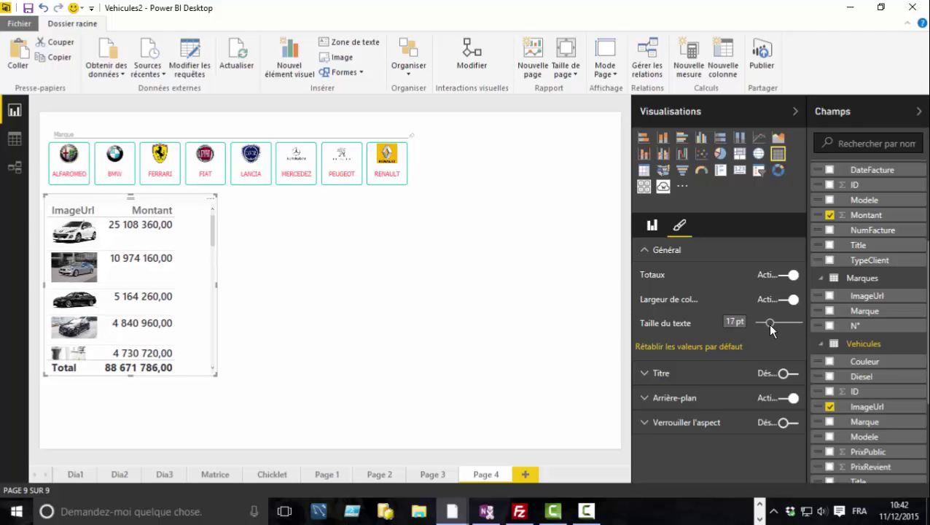
{"action": "left_click_drag", "start_coordinate": [130, 373], "coordinate": [135, 442]}
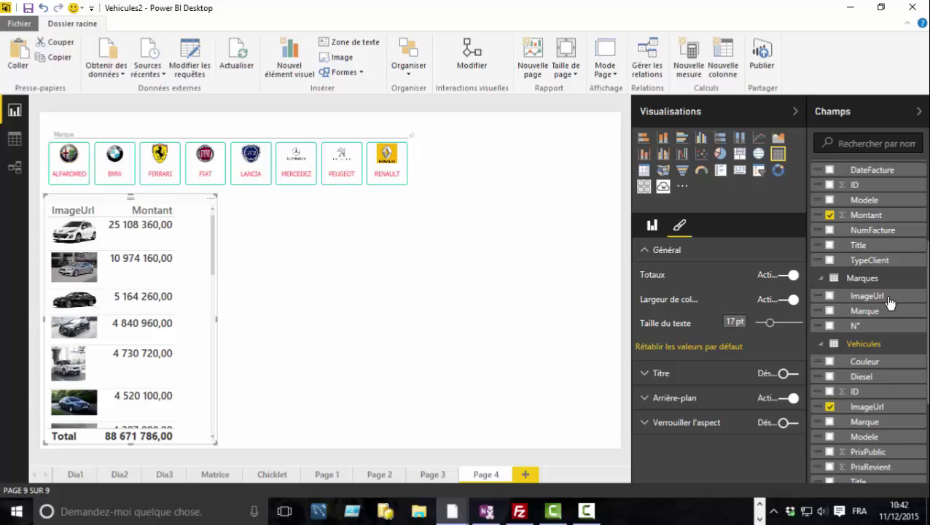
Add ImageUrl from Villes as the table's first column and widen the table until the Montant column fits completely.
{"action": "left_click", "coordinate": [822, 343]}
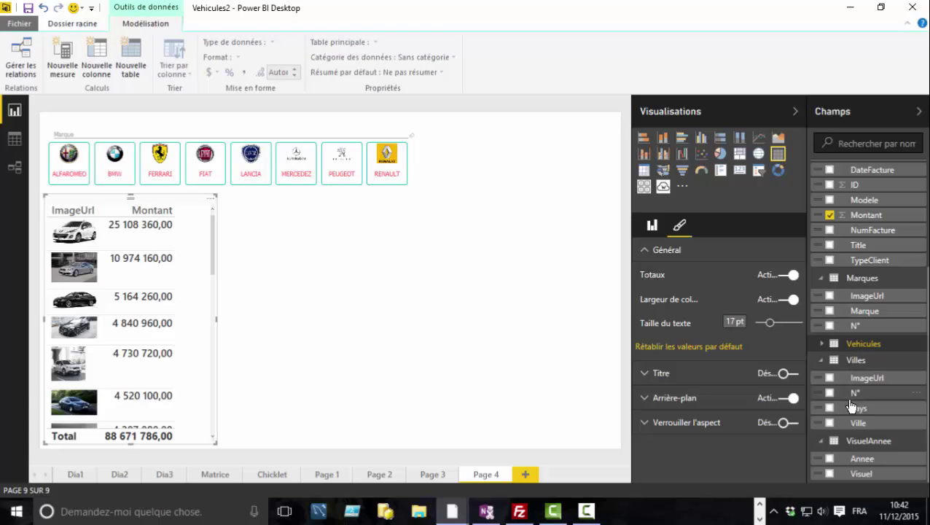
{"action": "left_click_drag", "start_coordinate": [860, 412], "coordinate": [860, 380]}
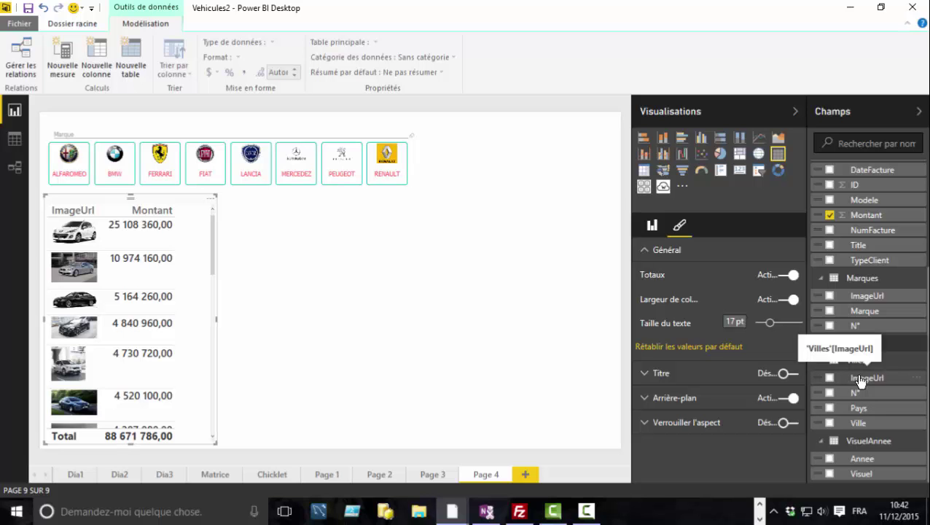
{"action": "left_click", "coordinate": [652, 226]}
{"action": "left_click_drag", "start_coordinate": [872, 382], "coordinate": [731, 271]}
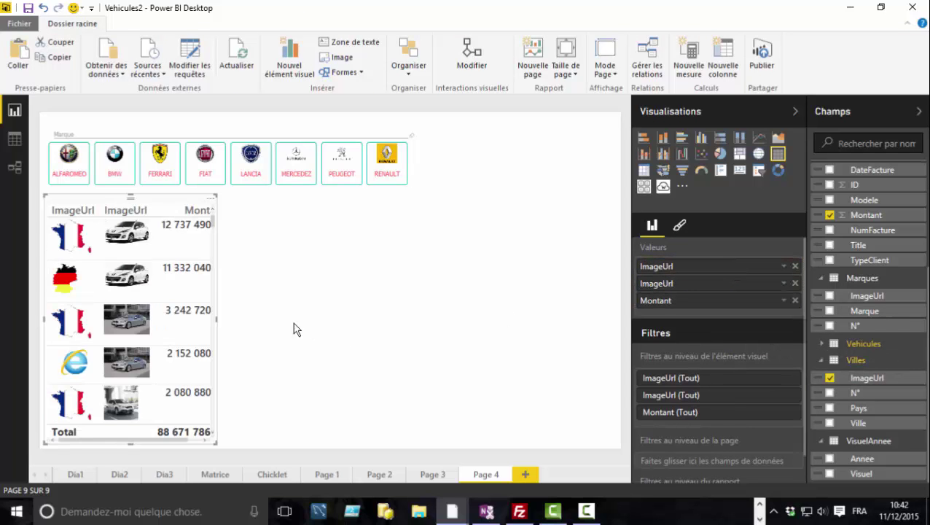
{"action": "left_click_drag", "start_coordinate": [221, 318], "coordinate": [251, 319]}
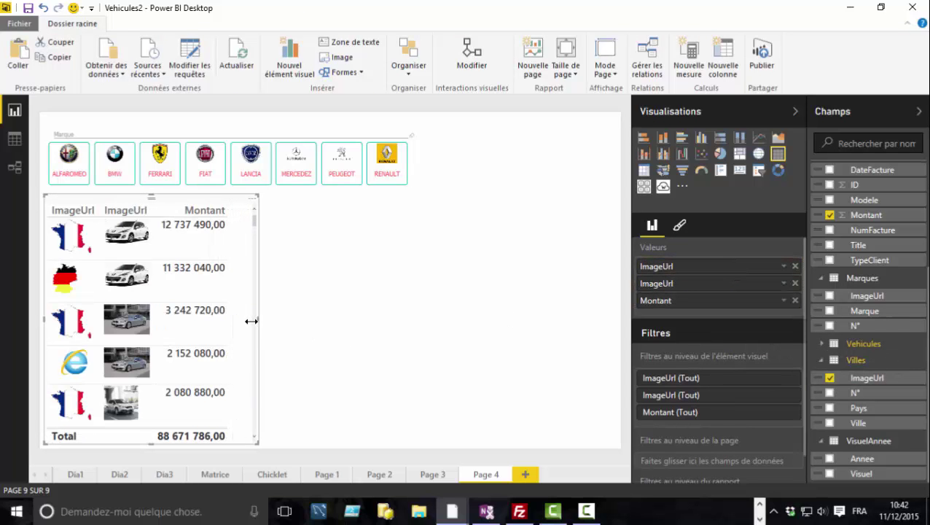
Filter the table to the LANCIA brand with the slicer and try sorting its rows by Montant.
{"action": "left_click", "coordinate": [251, 172]}
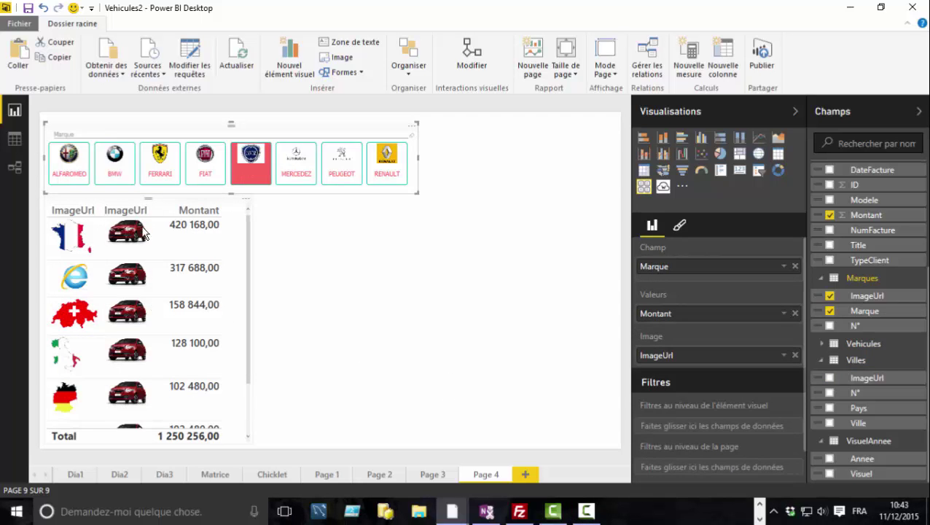
{"action": "left_click", "coordinate": [211, 210]}
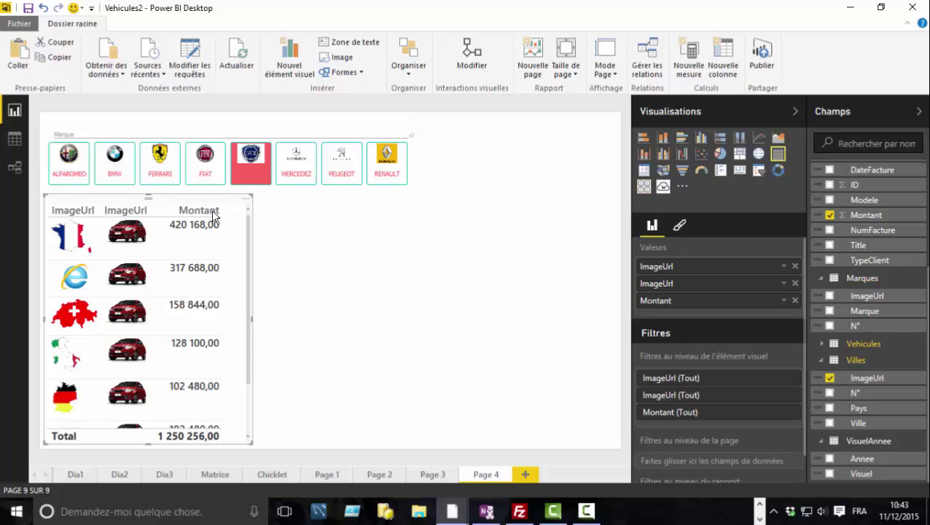
{"action": "left_click", "coordinate": [211, 209]}
{"action": "left_click", "coordinate": [211, 209]}
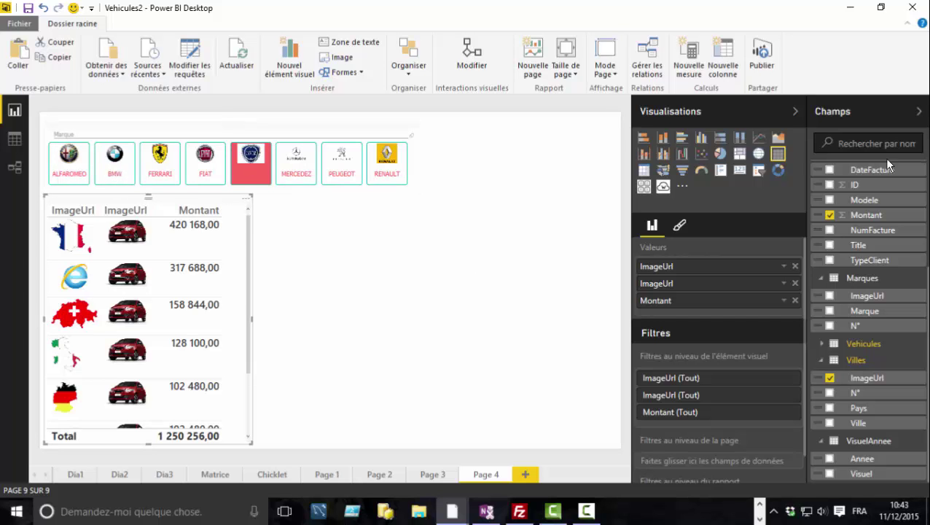
Set the brand slicer's Image Split to 100 so the logos fill the whole tiles.
{"action": "left_click", "coordinate": [679, 228]}
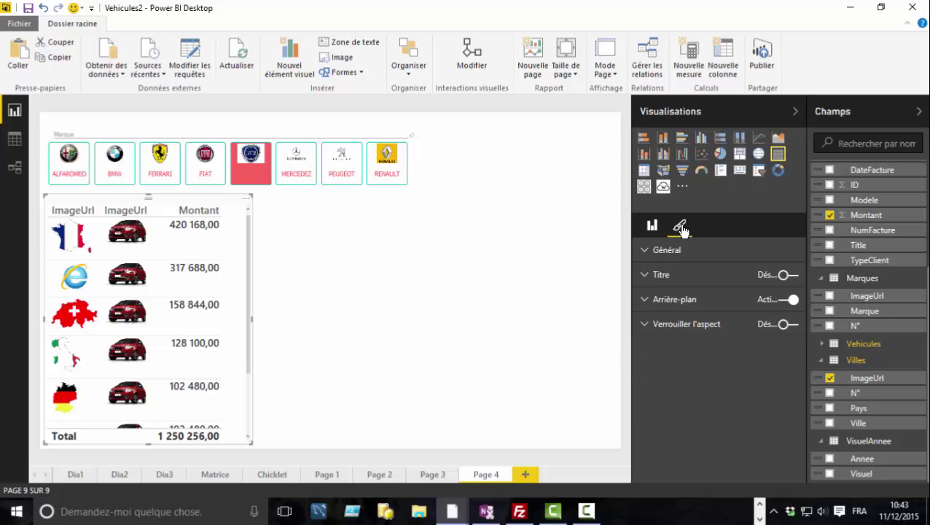
{"action": "left_click", "coordinate": [644, 256]}
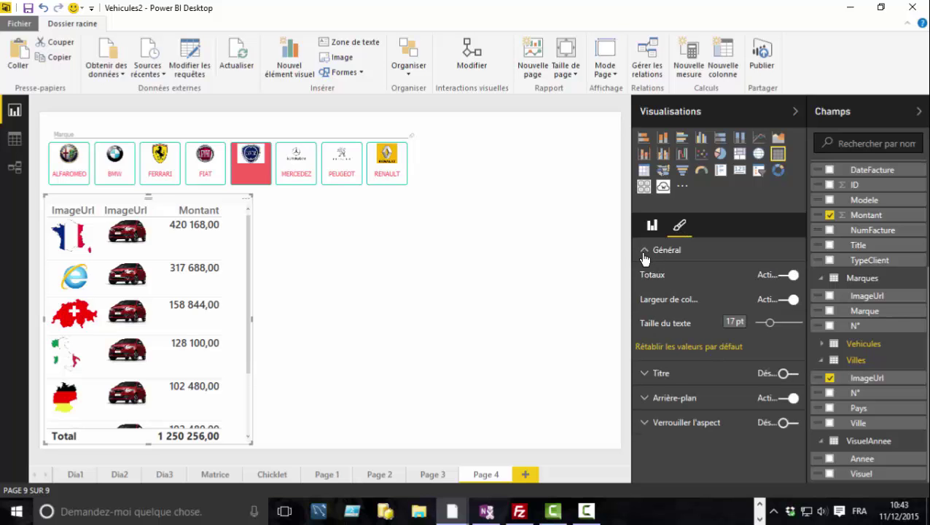
{"action": "left_click", "coordinate": [348, 133]}
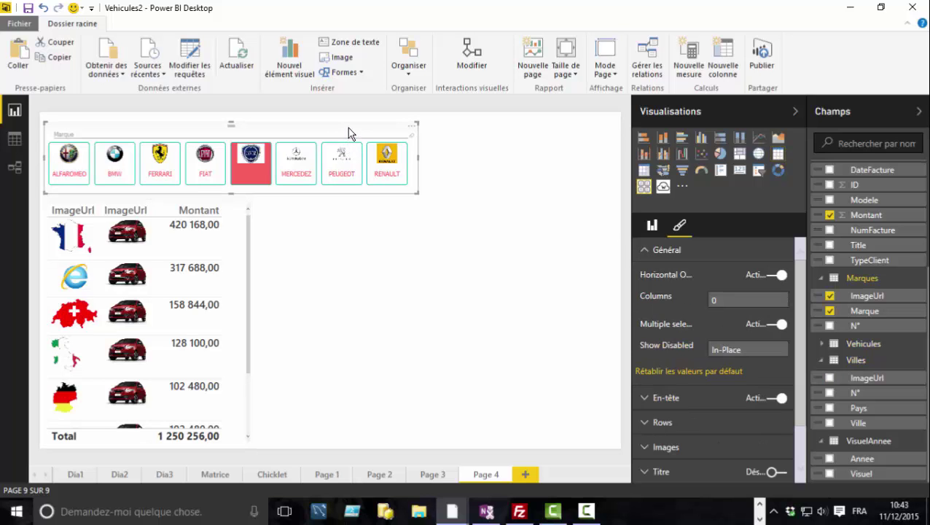
{"action": "left_click", "coordinate": [645, 251]}
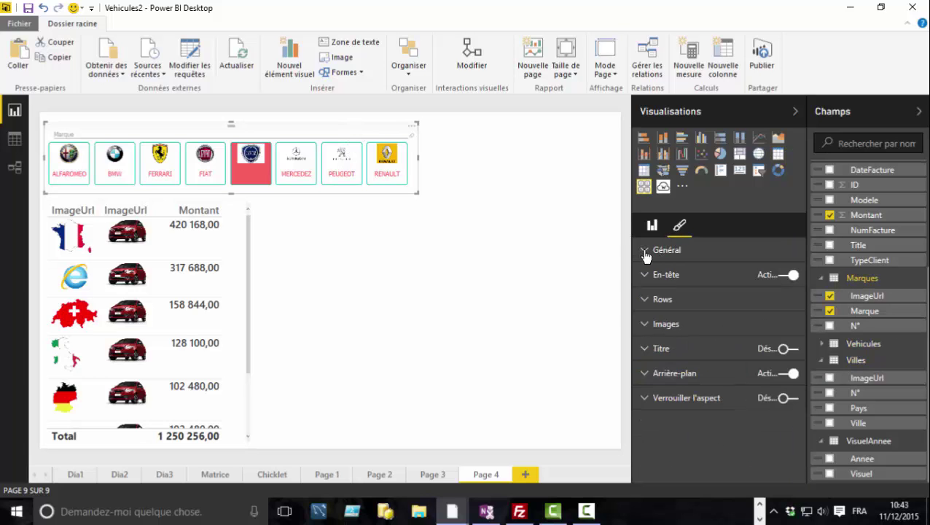
{"action": "left_click", "coordinate": [644, 326]}
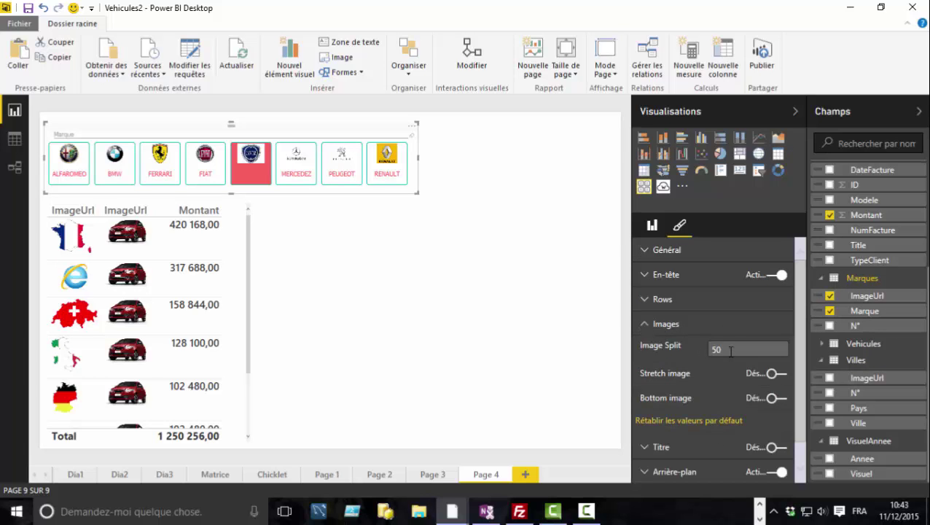
{"action": "type", "text": "100"}
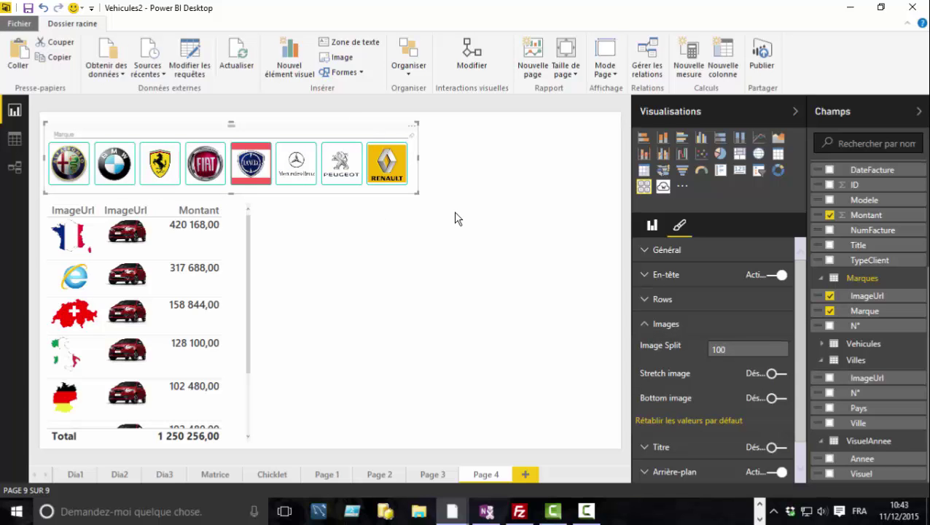
Lower the outline thickness of the brand slicer's rows by one so the tiles have no outline.
{"action": "left_click", "coordinate": [646, 253]}
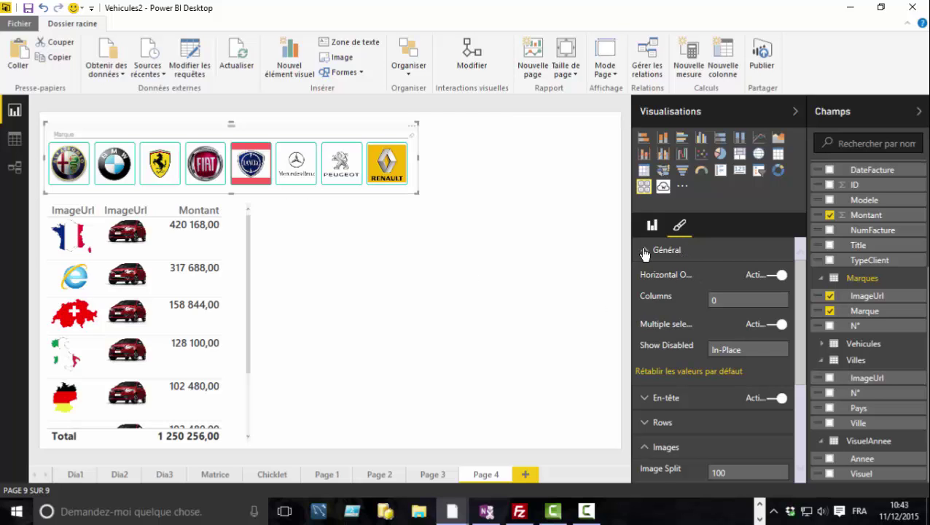
{"action": "left_click", "coordinate": [645, 424]}
{"action": "scroll", "coordinate": [693, 412], "scroll_direction": "down", "scroll_amount": 3}
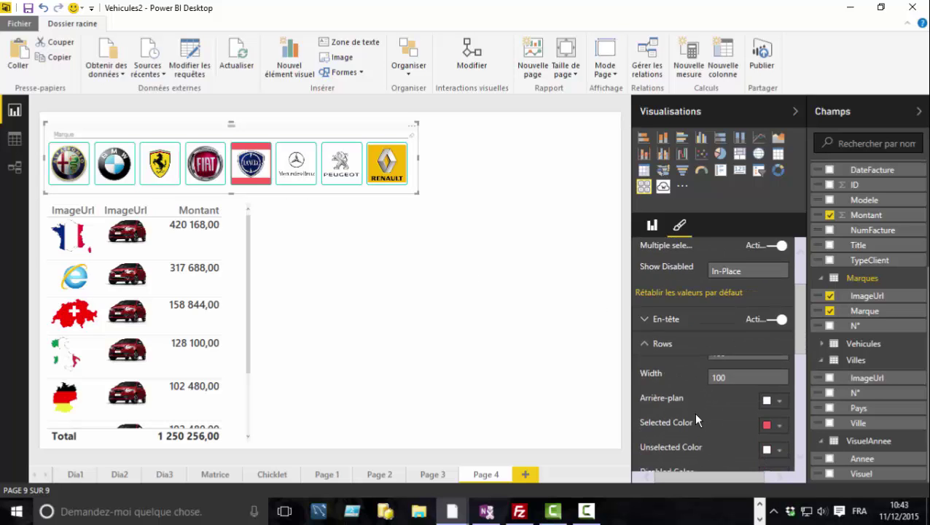
{"action": "scroll", "coordinate": [693, 411], "scroll_direction": "down", "scroll_amount": 5}
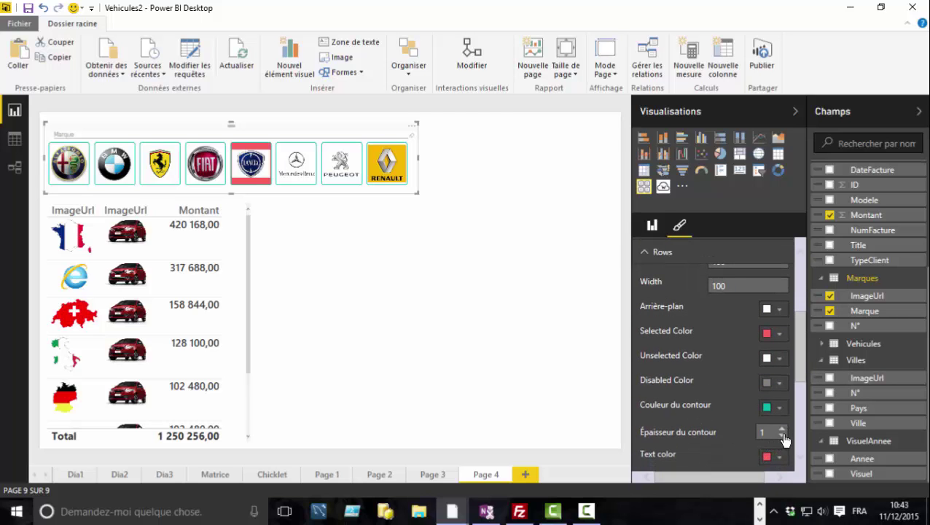
{"action": "left_click", "coordinate": [782, 435]}
{"action": "left_click", "coordinate": [467, 277]}
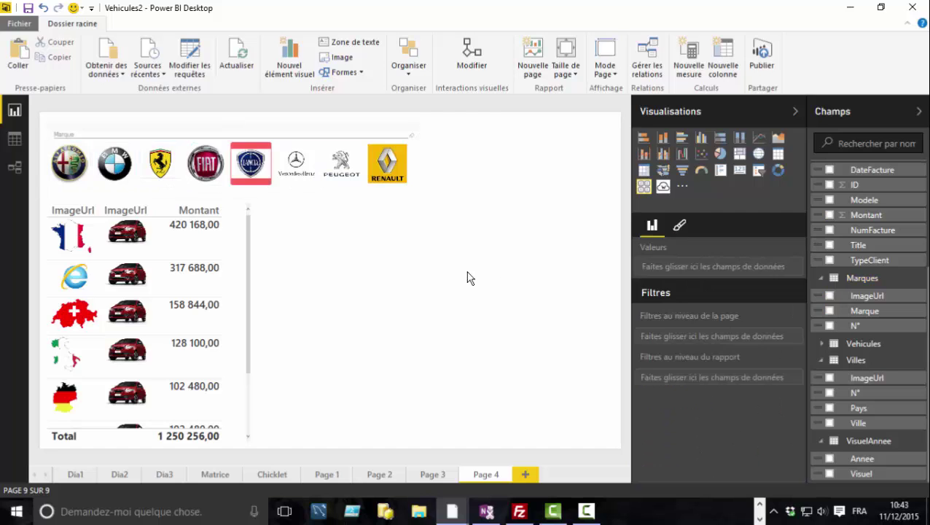
Test the logo slicer by filtering the table by Fiat, Ferrari, BMW, Alfa Romeo, BMW again, Fiat again and Mercedes-Benz.
{"action": "left_click", "coordinate": [207, 176]}
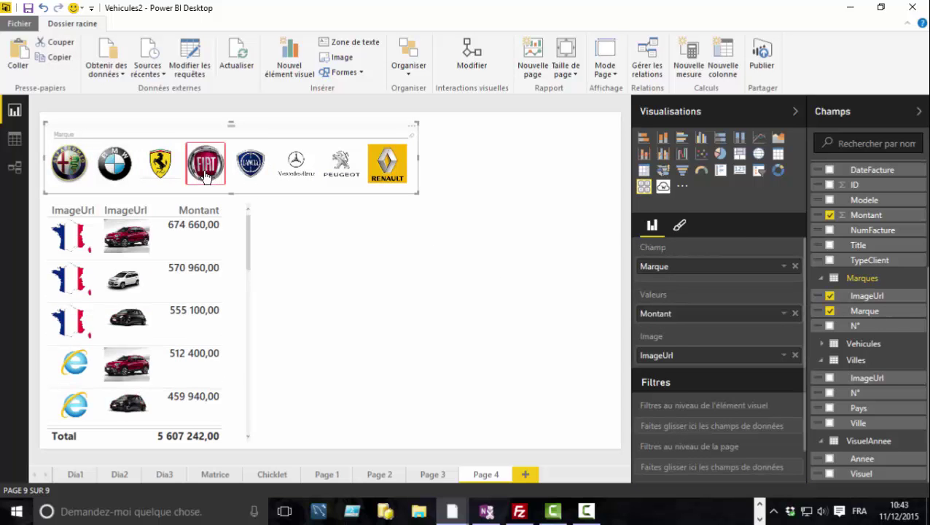
{"action": "left_click", "coordinate": [159, 162]}
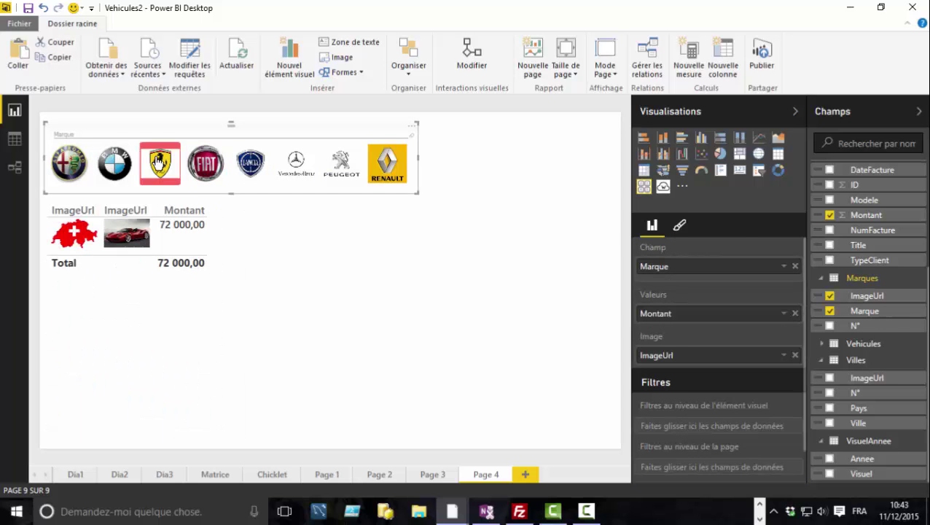
{"action": "left_click", "coordinate": [111, 162]}
{"action": "left_click", "coordinate": [82, 167]}
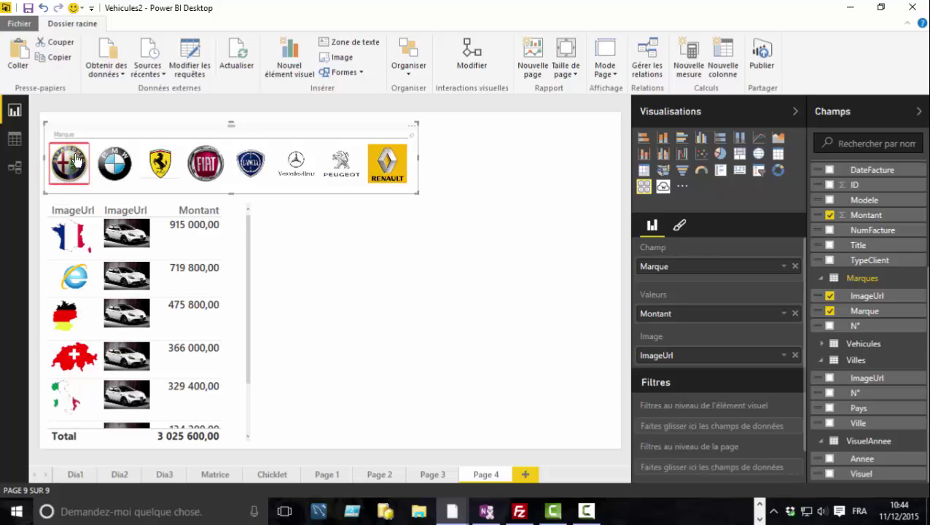
{"action": "left_click", "coordinate": [111, 160]}
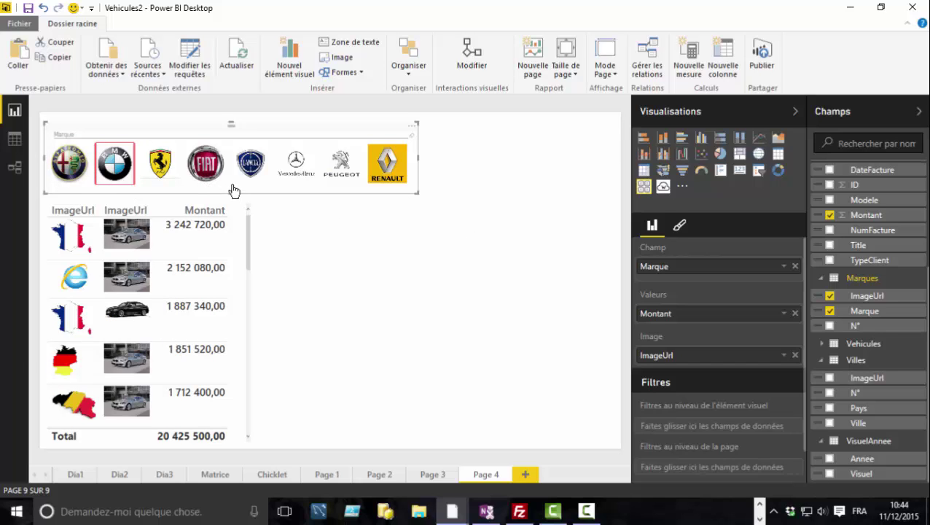
{"action": "left_click_drag", "start_coordinate": [232, 193], "coordinate": [231, 192]}
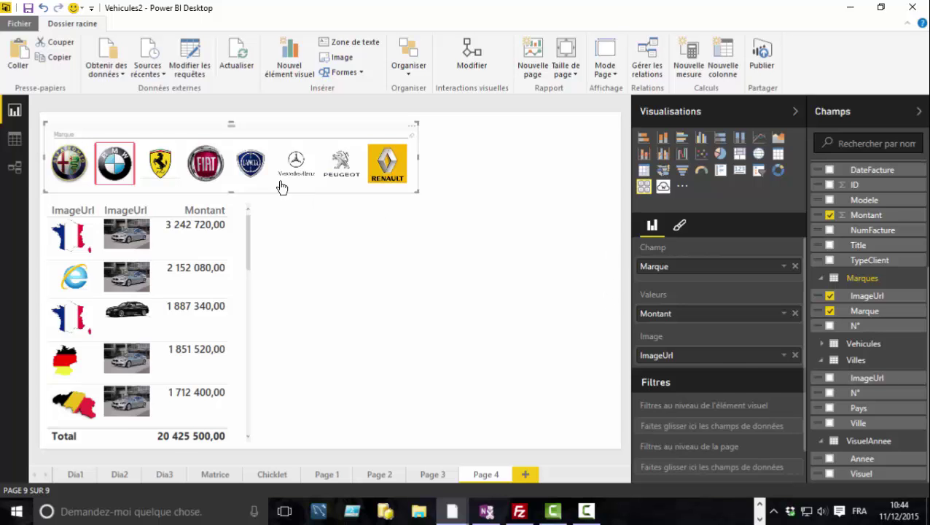
{"action": "left_click", "coordinate": [205, 161]}
{"action": "left_click", "coordinate": [296, 163]}
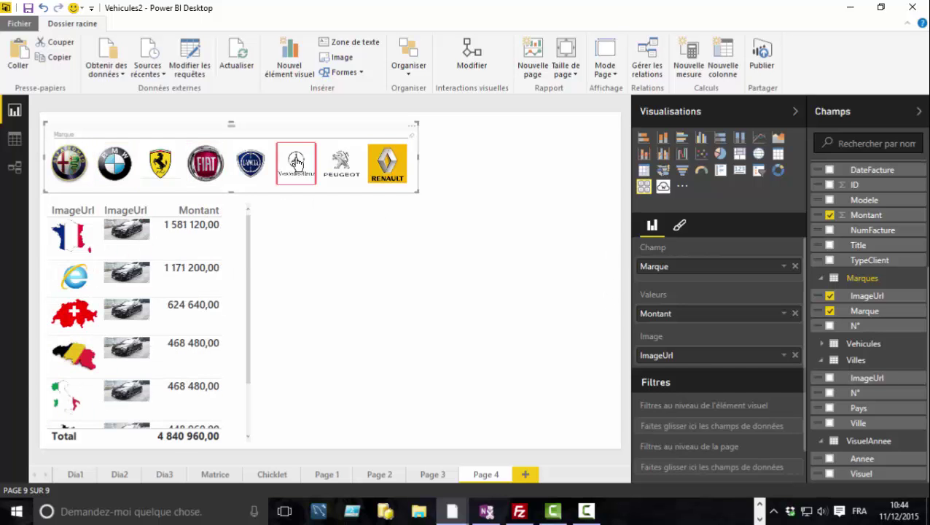
Turn off the brand slicer's horizontal orientation and narrow the visual to the width of a single logo.
{"action": "left_click", "coordinate": [681, 227]}
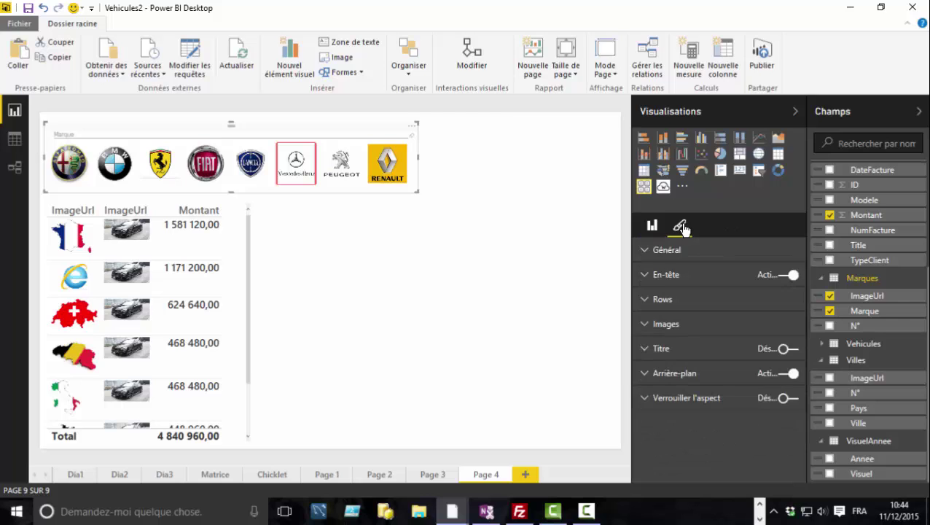
{"action": "left_click", "coordinate": [645, 251]}
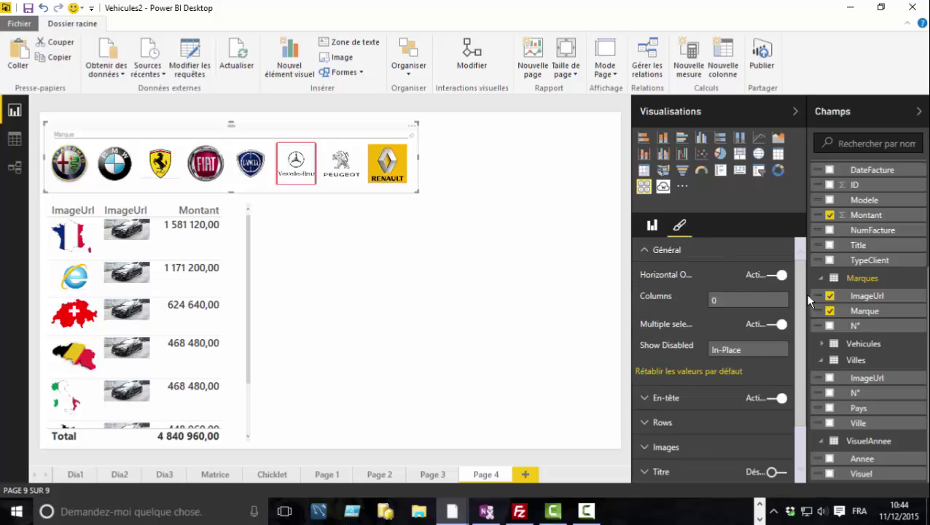
{"action": "left_click", "coordinate": [773, 277]}
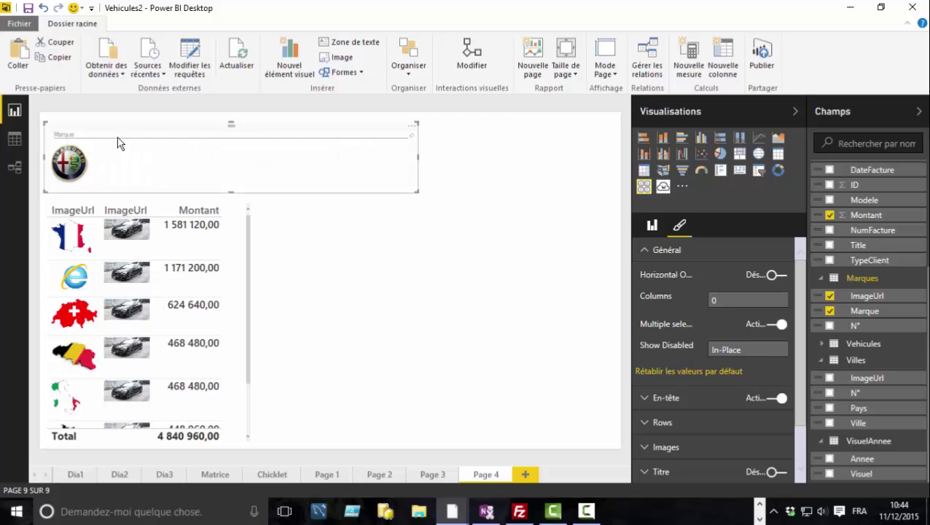
{"action": "left_click_drag", "start_coordinate": [417, 156], "coordinate": [121, 153]}
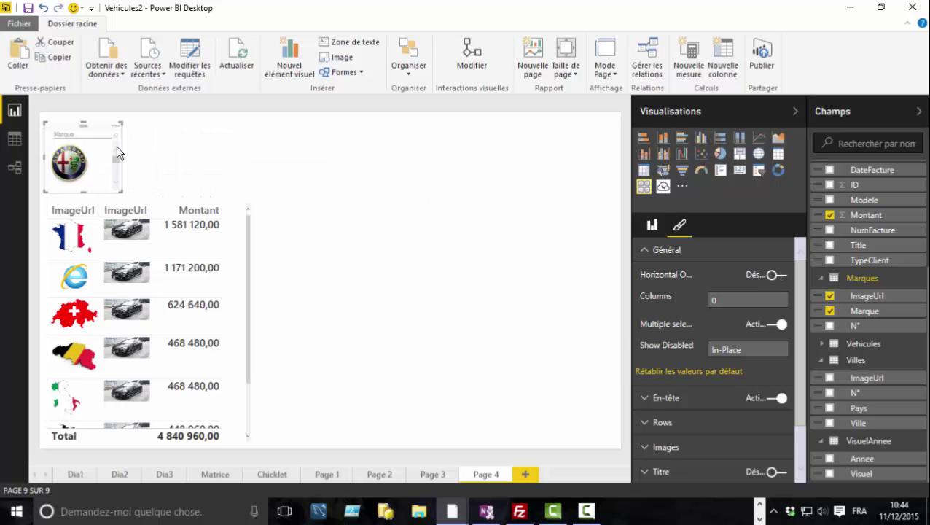
Move the brand slicer to the right side of the report page and stretch it to nearly the full page height.
{"action": "left_click_drag", "start_coordinate": [66, 132], "coordinate": [553, 138]}
{"action": "left_click_drag", "start_coordinate": [568, 198], "coordinate": [582, 442]}
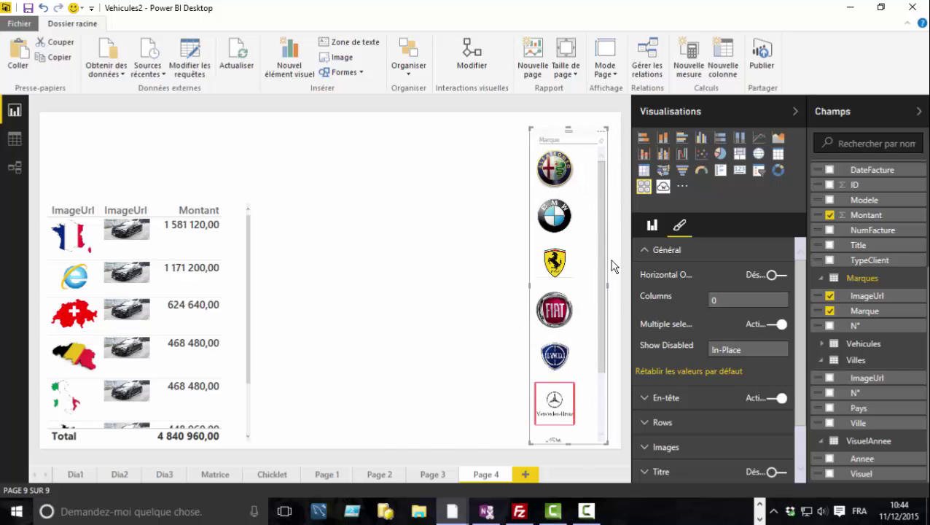
{"action": "left_click_drag", "start_coordinate": [616, 156], "coordinate": [599, 187]}
Filter the table by Alfa Romeo and then by BMW, and move the table up and slightly right on the page.
{"action": "left_click", "coordinate": [553, 162]}
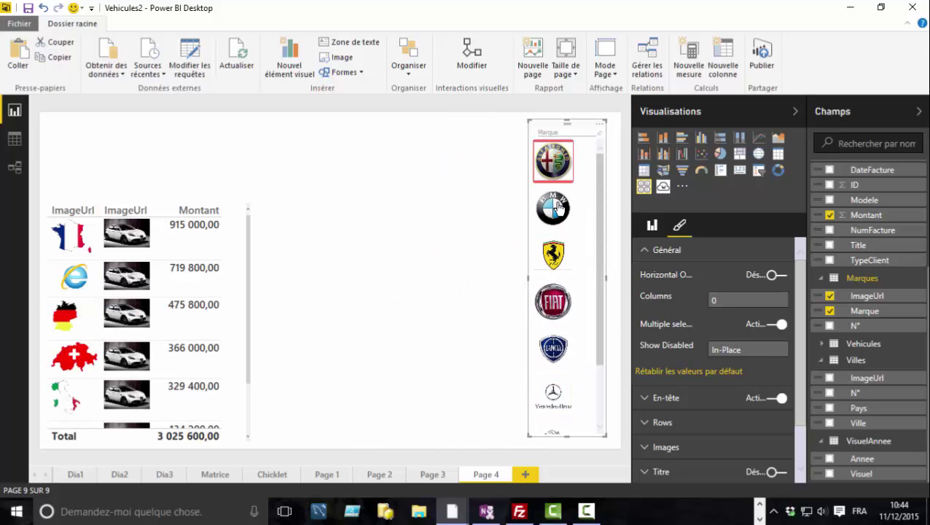
{"action": "left_click", "coordinate": [556, 208]}
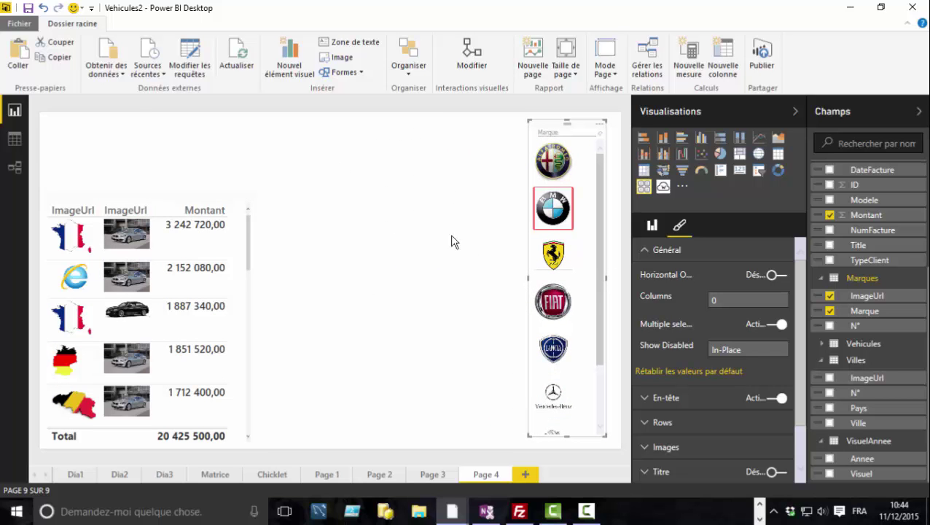
{"action": "left_click_drag", "start_coordinate": [167, 200], "coordinate": [185, 160]}
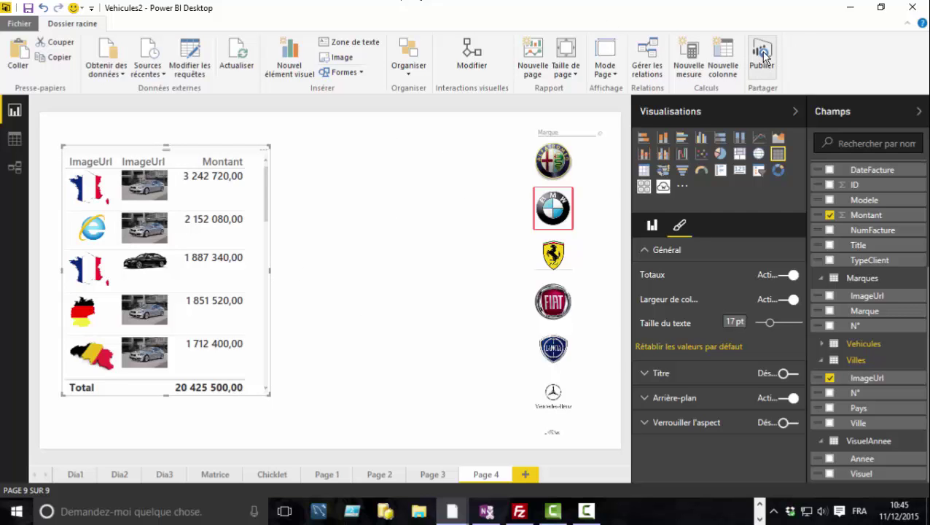
Save the report under the new file name Vehicules3 and publish it to Power BI.
{"action": "left_click", "coordinate": [17, 28]}
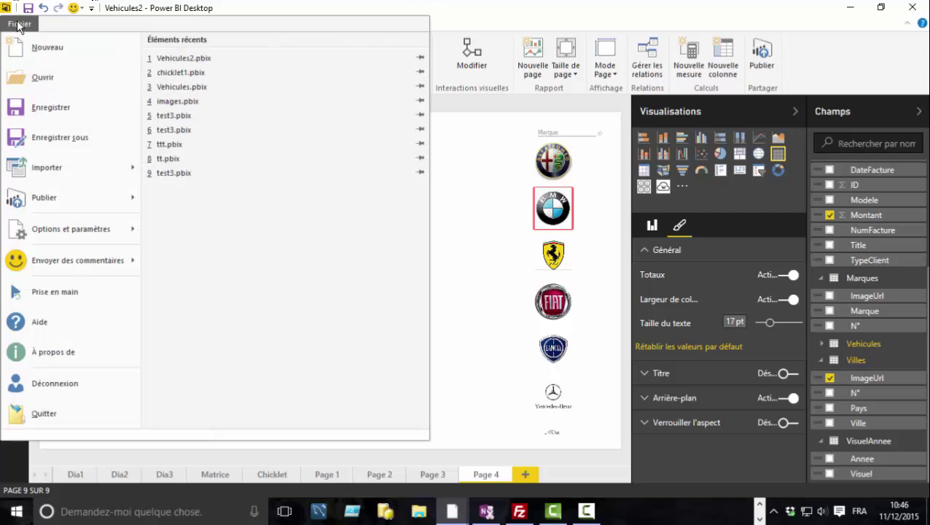
{"action": "left_click", "coordinate": [80, 143]}
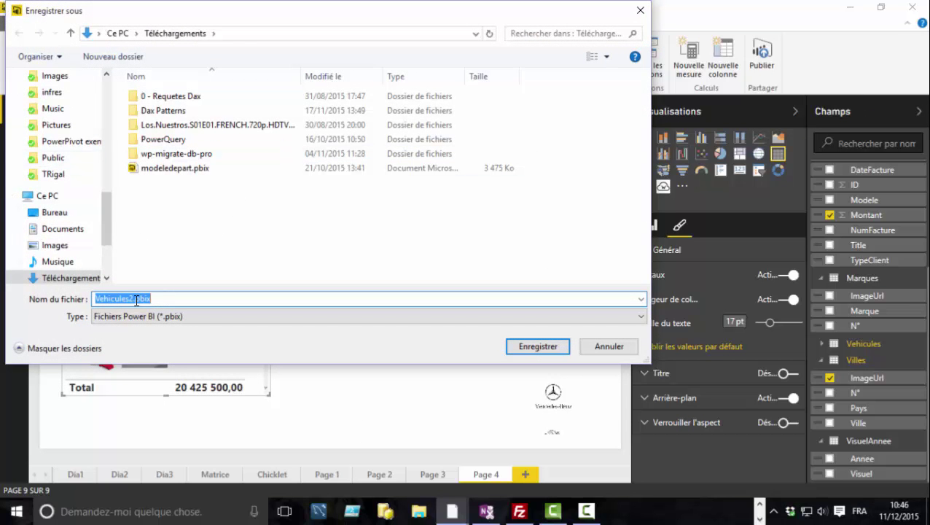
{"action": "left_click", "coordinate": [134, 300]}
{"action": "left_click", "coordinate": [560, 350]}
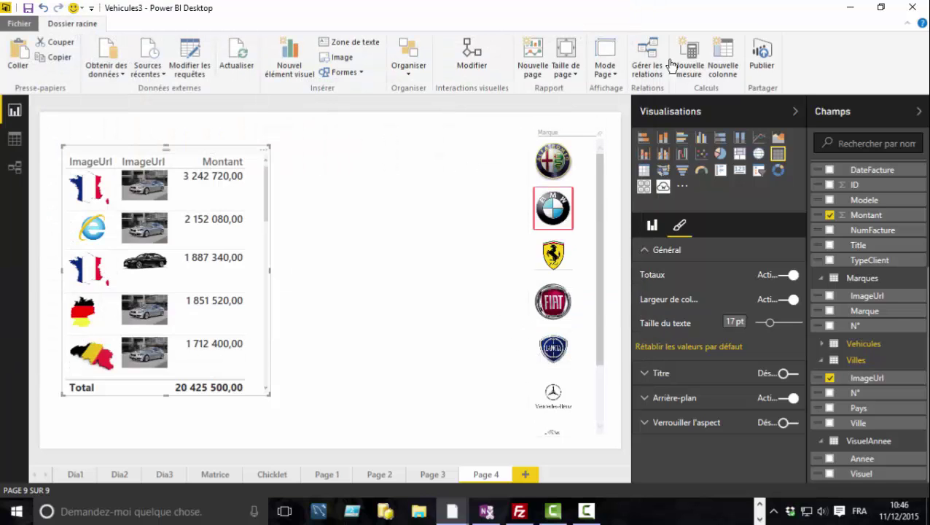
{"action": "left_click", "coordinate": [761, 51]}
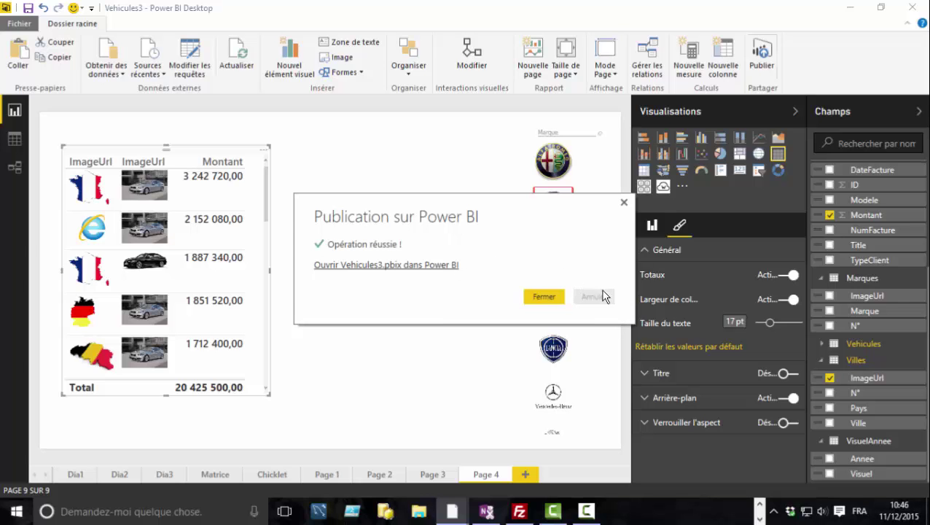
{"action": "left_click", "coordinate": [548, 296]}
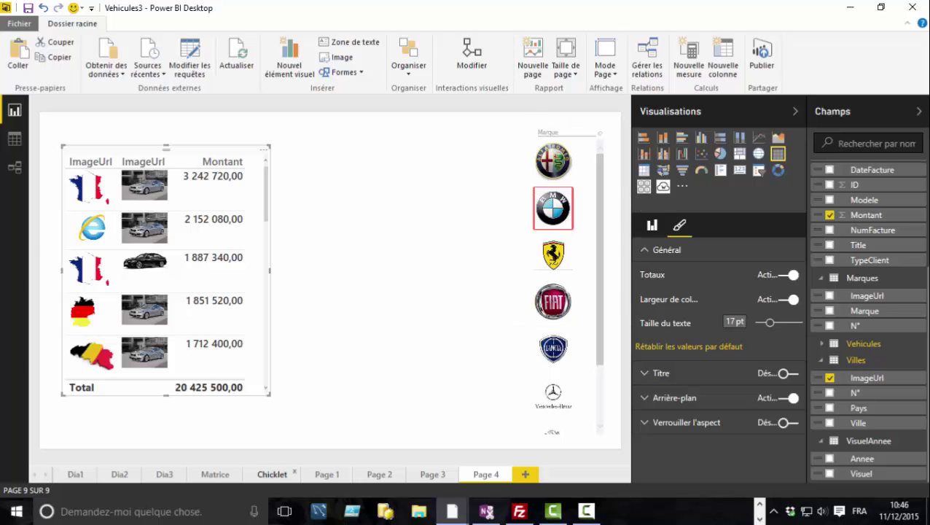
Switch to Power BI in Internet Explorer, open the published Vehicules3 report and enable its custom visuals.
{"action": "left_click", "coordinate": [759, 518]}
{"action": "mouse_move", "coordinate": [506, 513]}
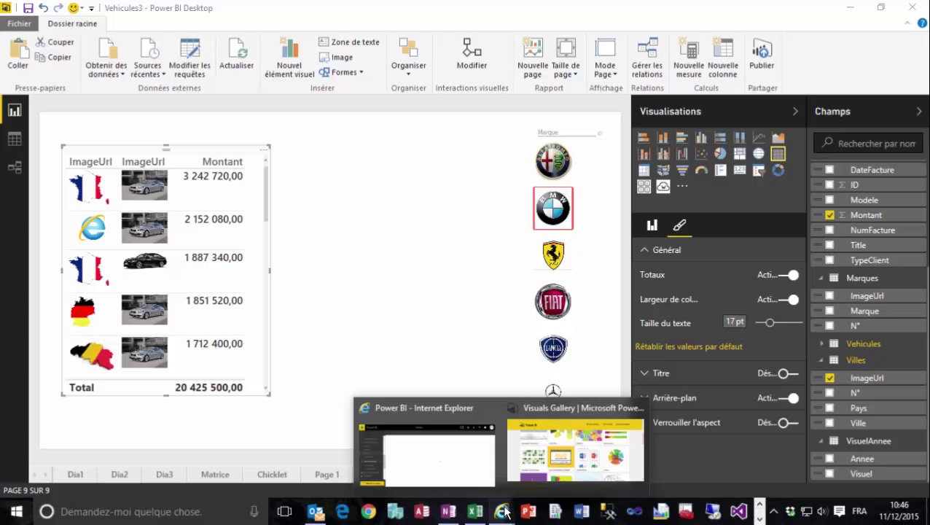
{"action": "left_click", "coordinate": [470, 476]}
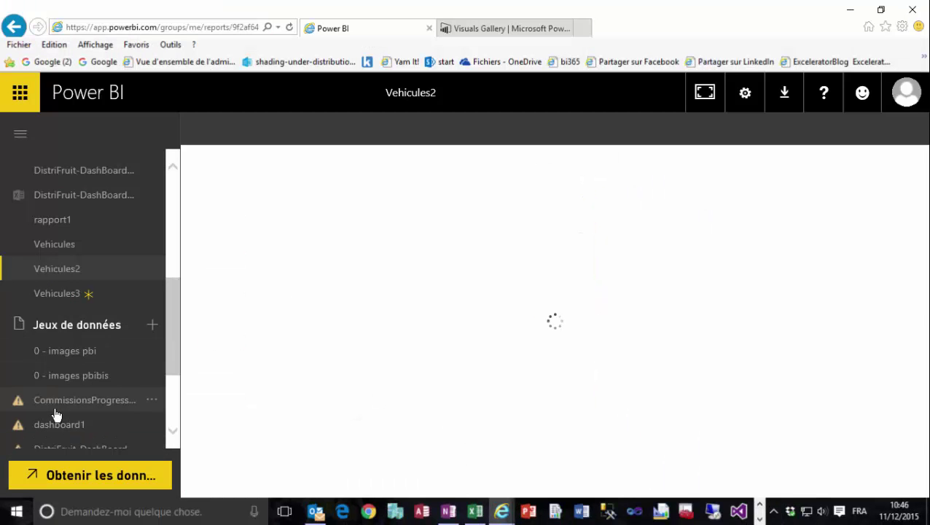
{"action": "left_click", "coordinate": [51, 295]}
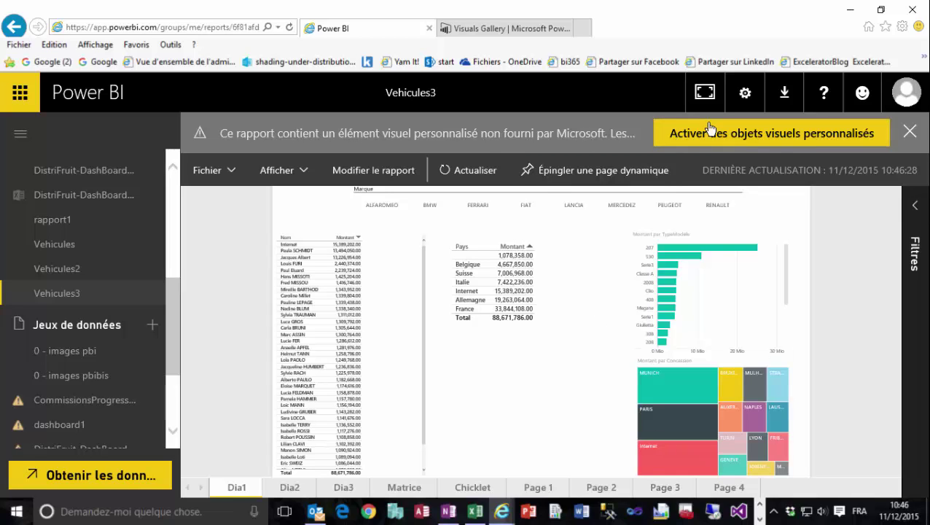
{"action": "left_click", "coordinate": [777, 137]}
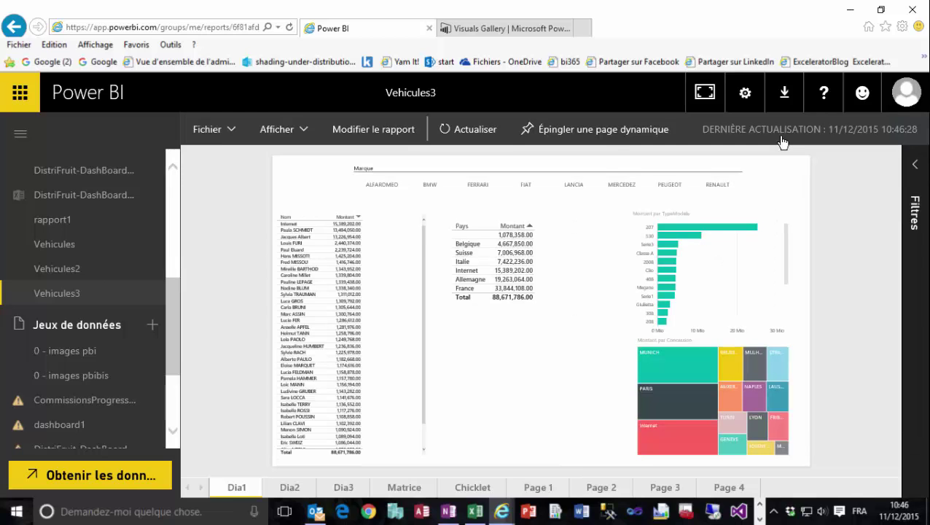
View the report pages Dia2 and Dia3 and display the report in full screen.
{"action": "left_click", "coordinate": [286, 488]}
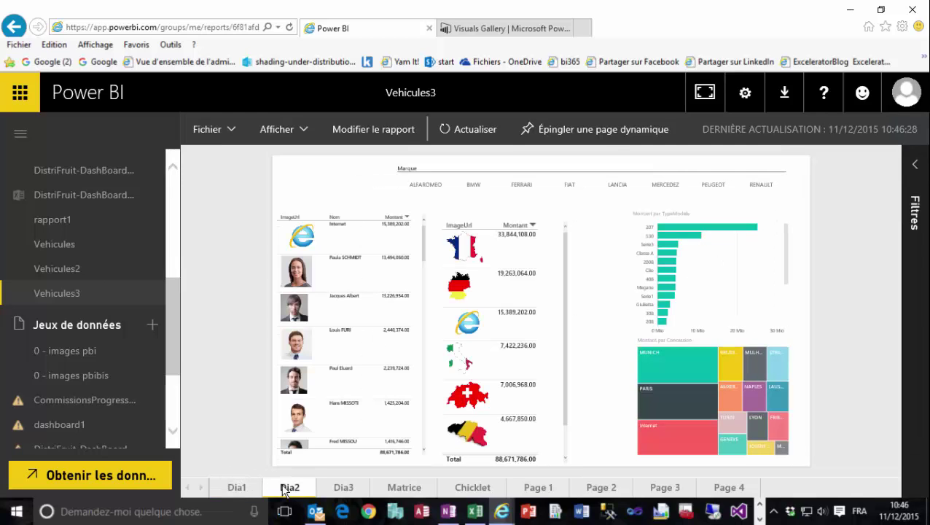
{"action": "left_click", "coordinate": [343, 487]}
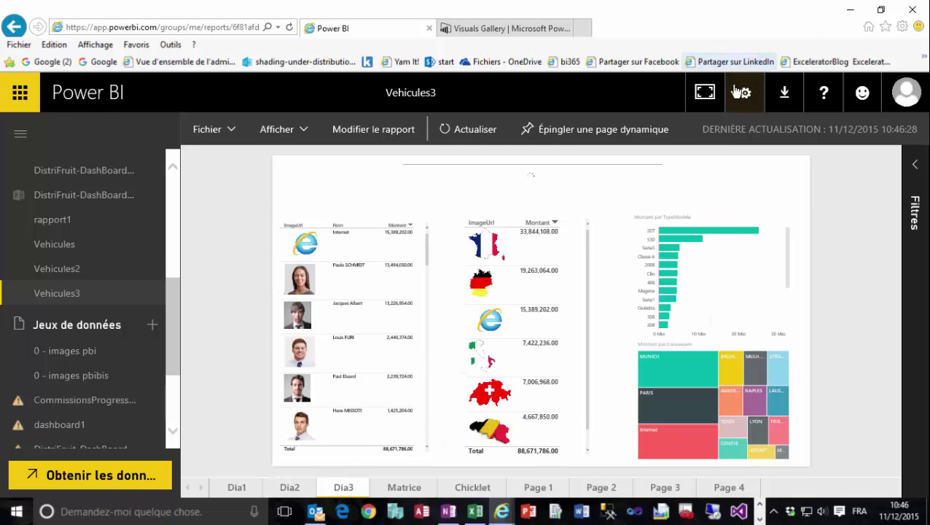
{"action": "left_click", "coordinate": [705, 93]}
{"action": "mouse_move", "coordinate": [896, 517]}
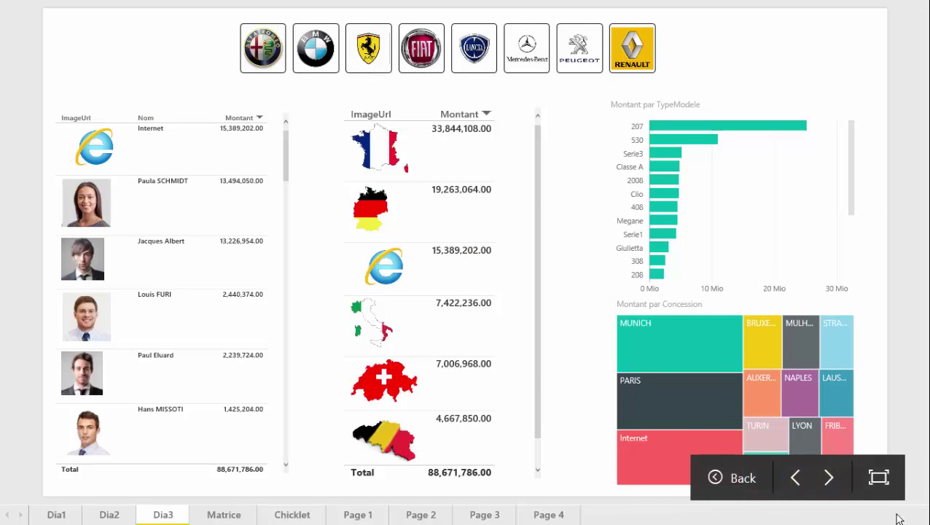
Advance past the Matrice page to the Chicklet page and filter its visuals by BMW.
{"action": "left_click", "coordinate": [829, 479]}
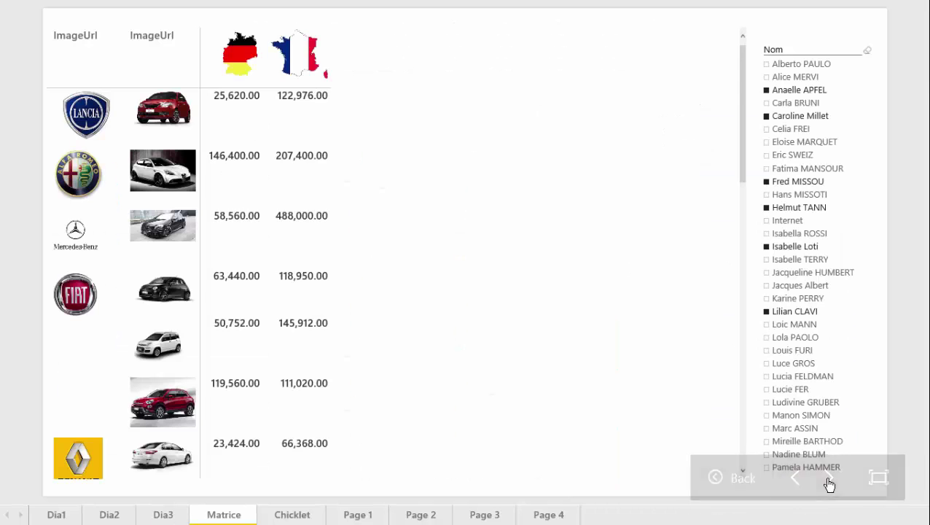
{"action": "left_click", "coordinate": [829, 479]}
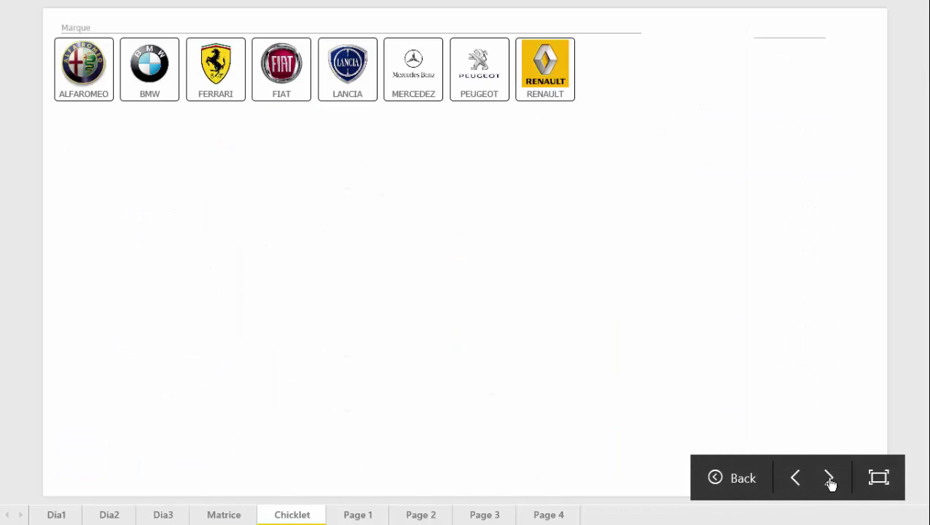
{"action": "left_click", "coordinate": [135, 73]}
{"action": "mouse_move", "coordinate": [791, 426]}
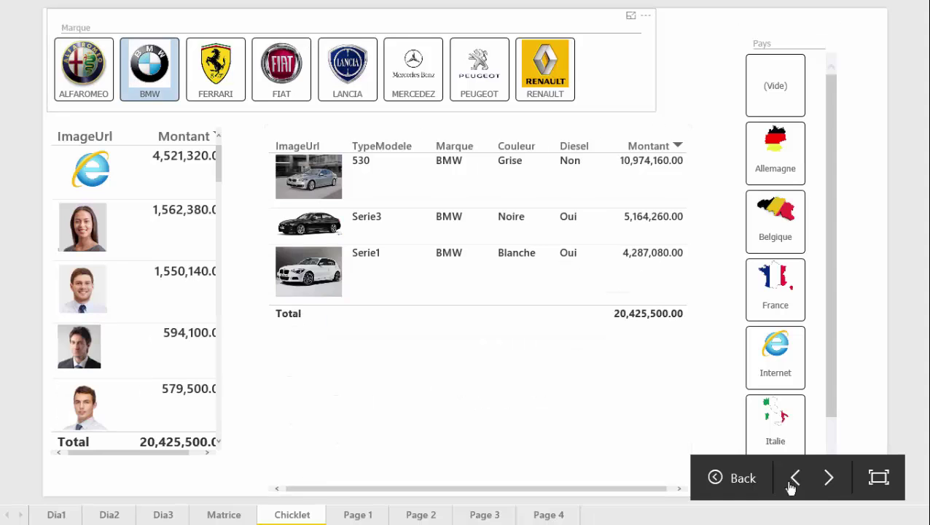
Browse through Page 1, Page 2 and Page 3 to check how their images display online.
{"action": "left_click", "coordinate": [829, 478]}
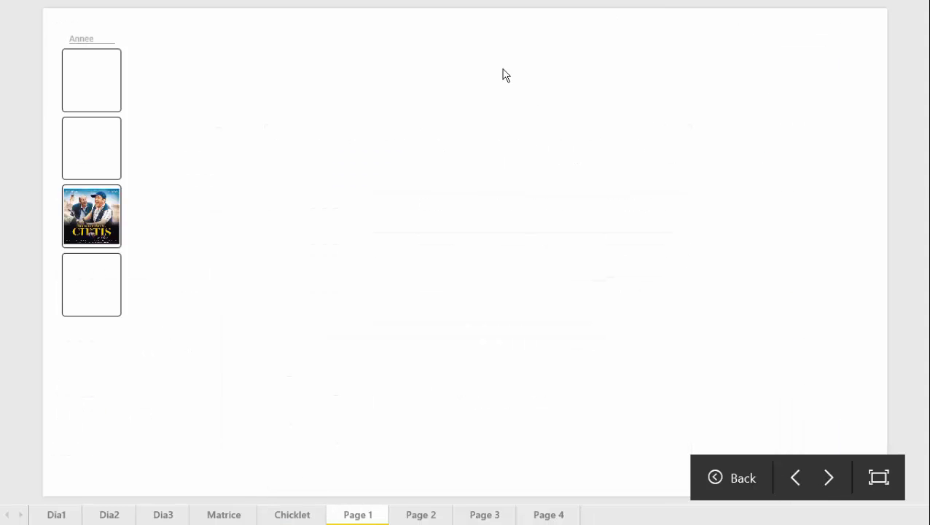
{"action": "left_click", "coordinate": [828, 477]}
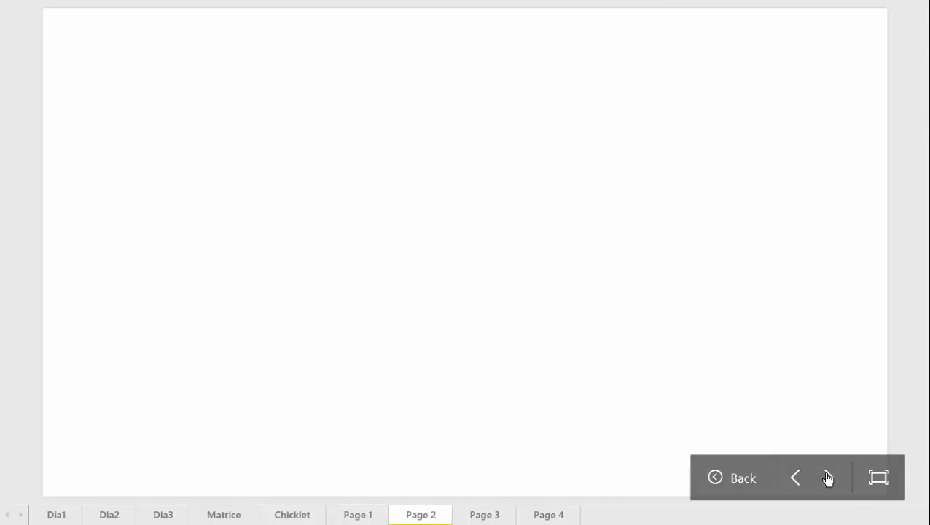
{"action": "left_click", "coordinate": [828, 477]}
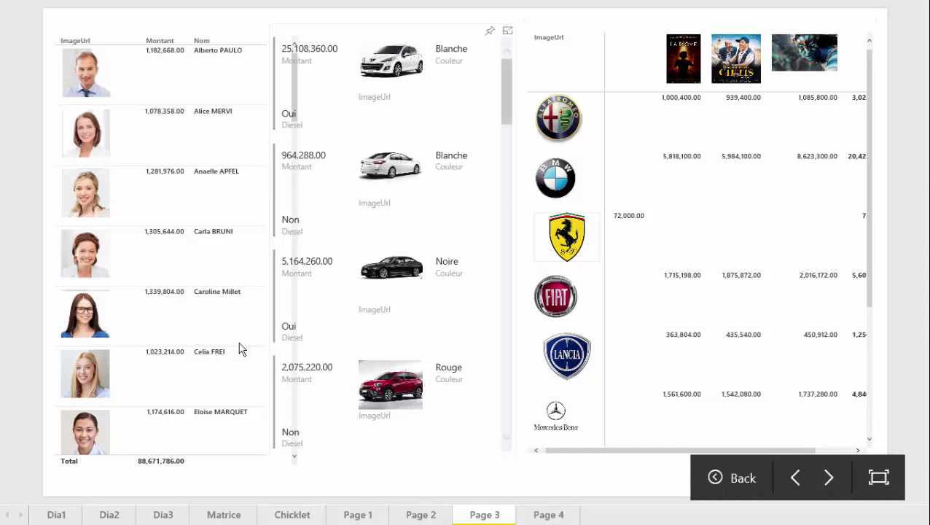
On Page 4, filter the table by BMW, Fiat and Alfa Romeo with the logo slicer, and leave full screen.
{"action": "left_click", "coordinate": [828, 478]}
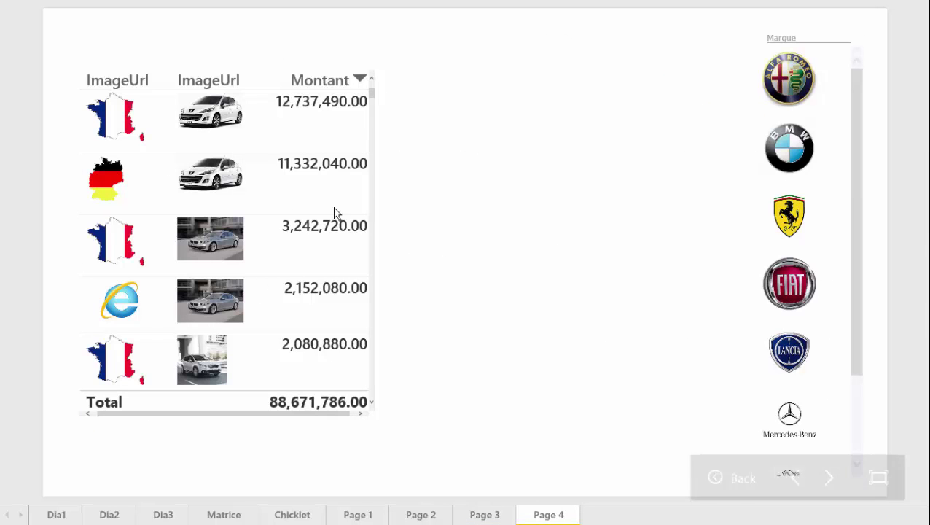
{"action": "left_click", "coordinate": [782, 160]}
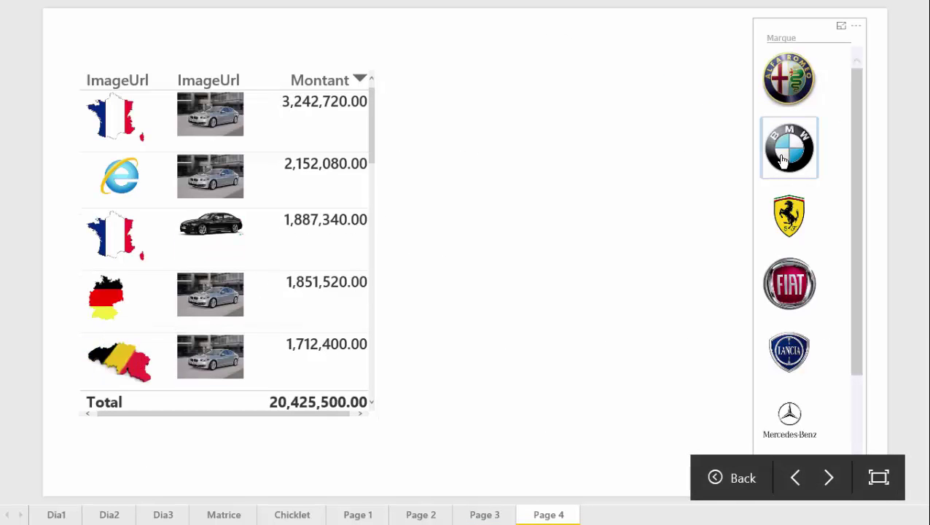
{"action": "left_click", "coordinate": [795, 285]}
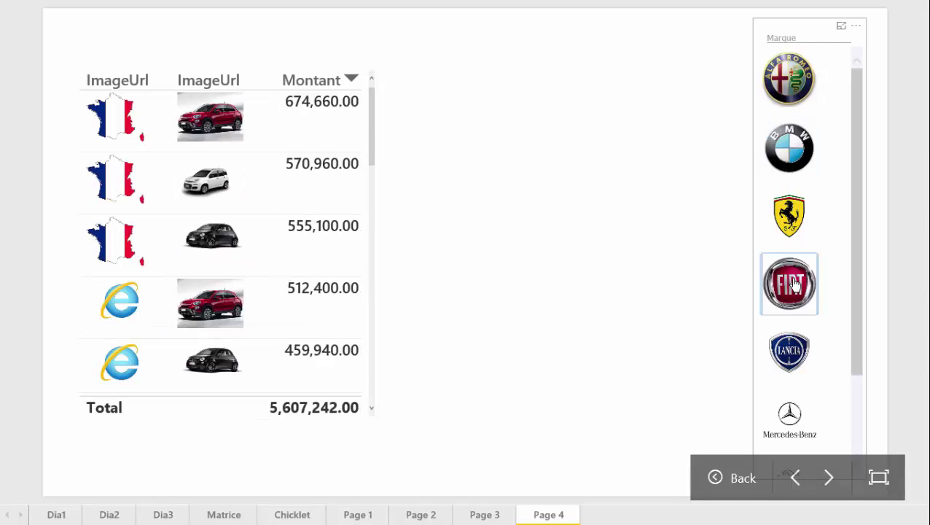
{"action": "left_click", "coordinate": [793, 82]}
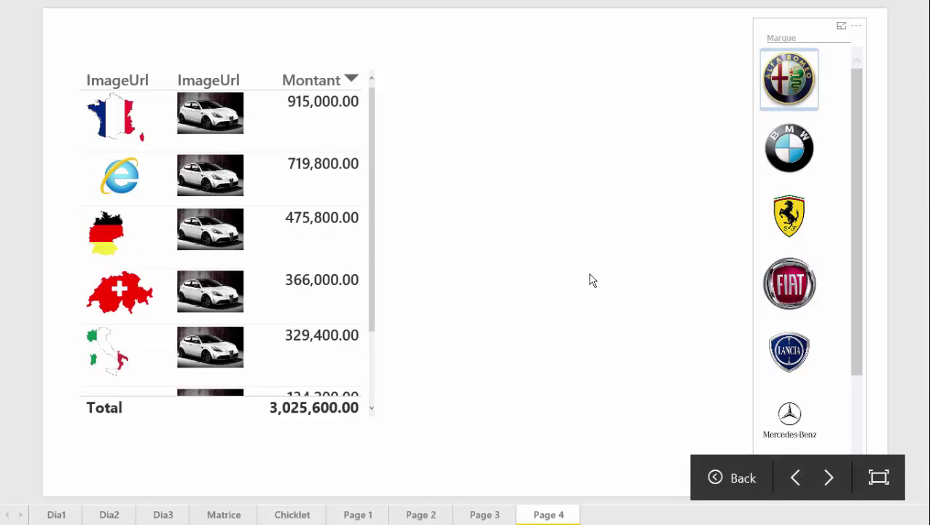
{"action": "left_click", "coordinate": [876, 479]}
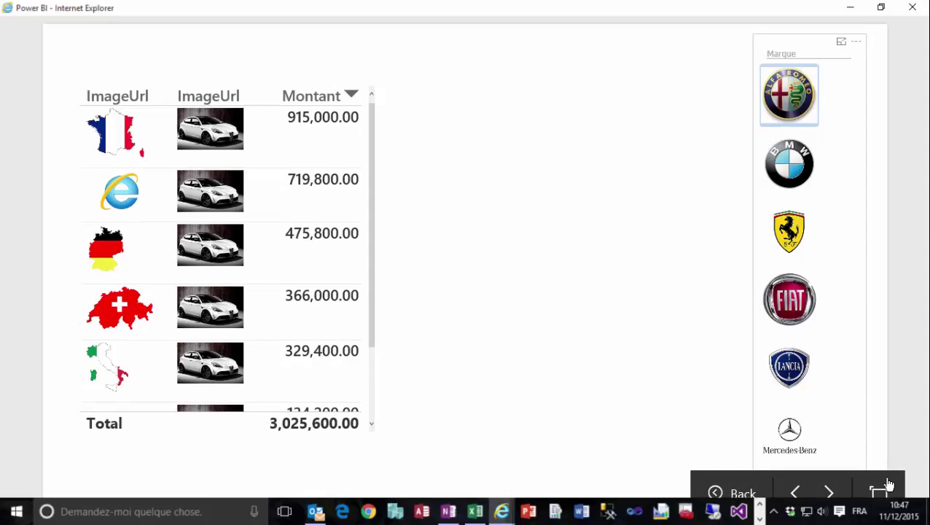